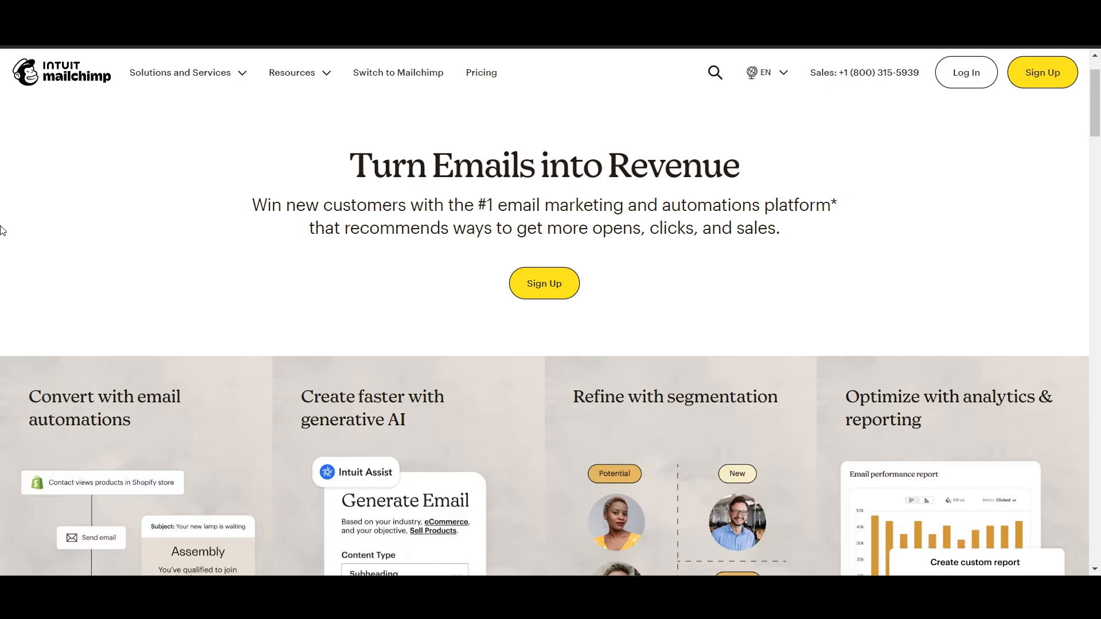
# Step: Bring up Mailchimp's pricing plans and scroll through them
pyautogui.scroll(1, 50, 402)
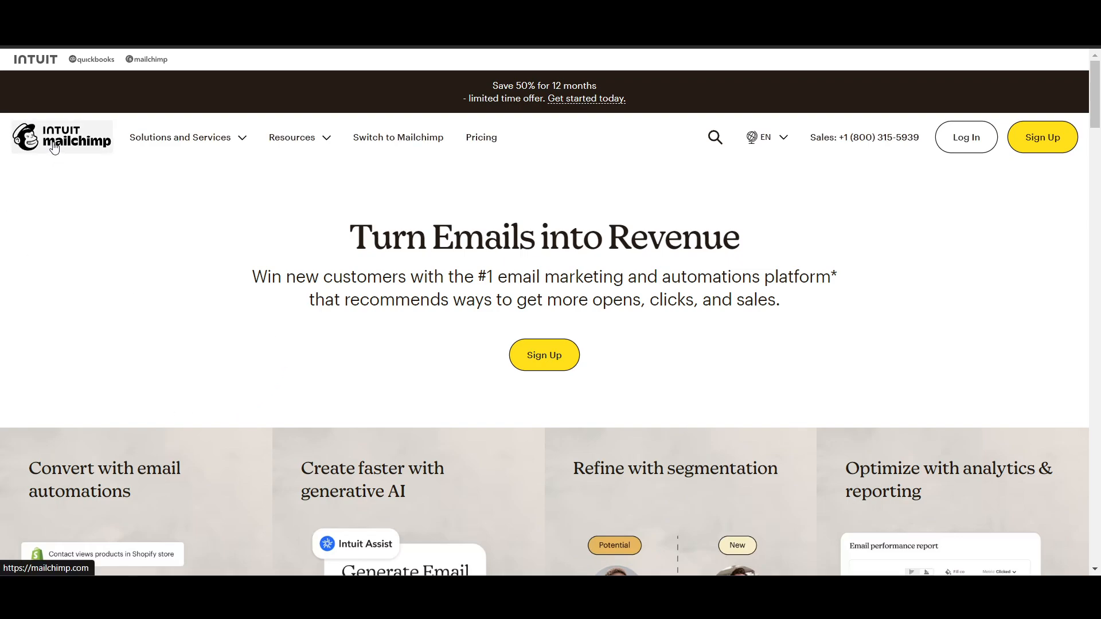
pyautogui.scroll(-3, 439, 410)
pyautogui.scroll(3, 440, 418)
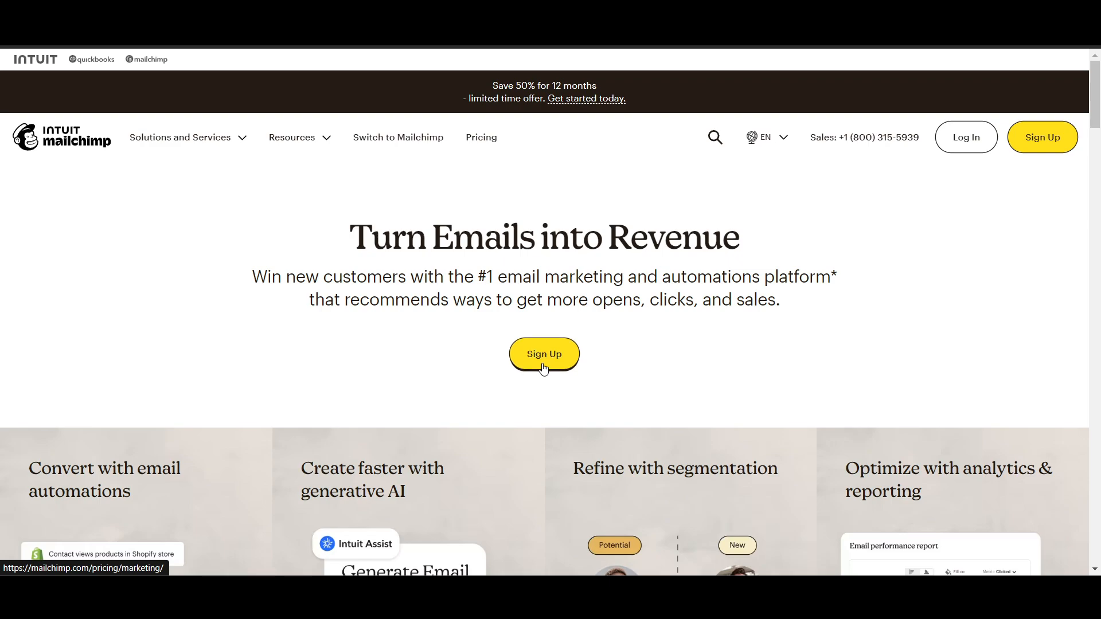
pyautogui.click(544, 368)
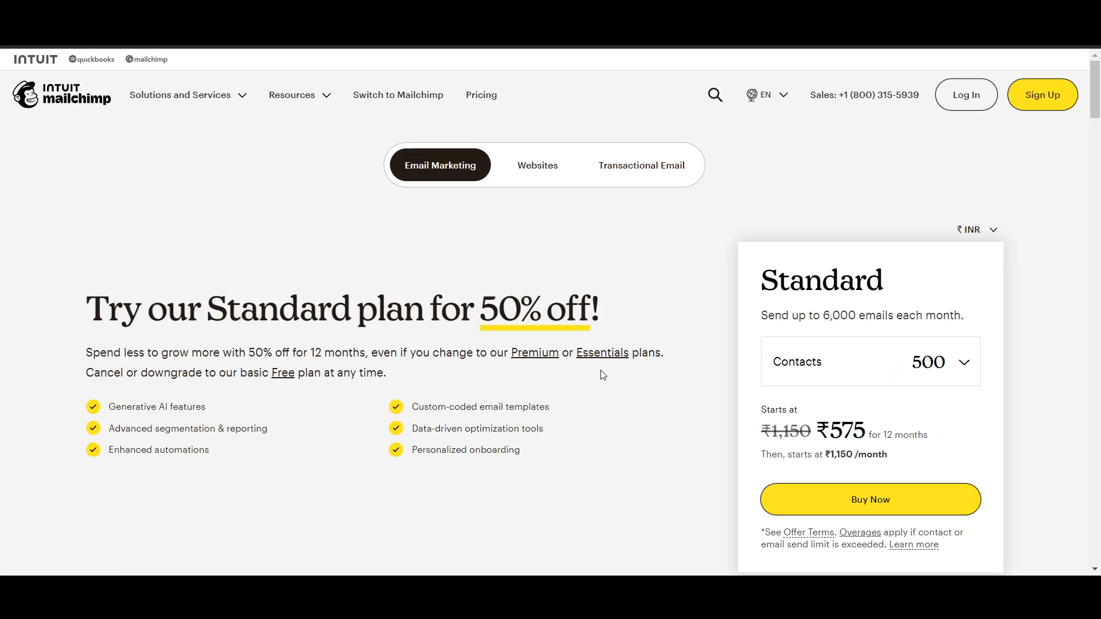
pyautogui.scroll(-1, 839, 362)
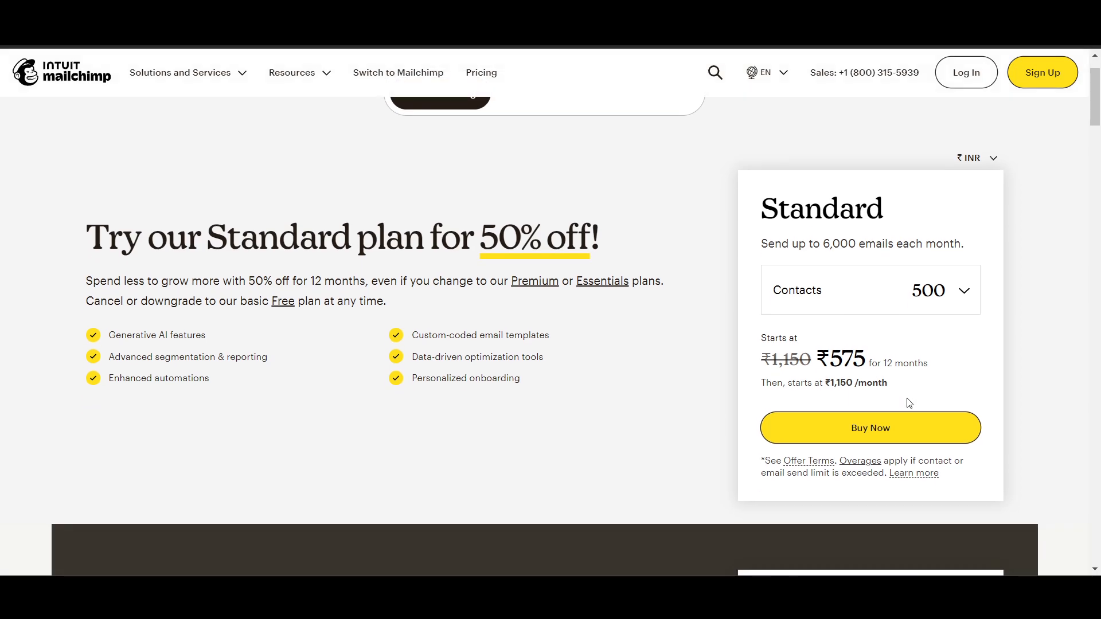
pyautogui.scroll(-3, 907, 405)
pyautogui.scroll(4, 907, 404)
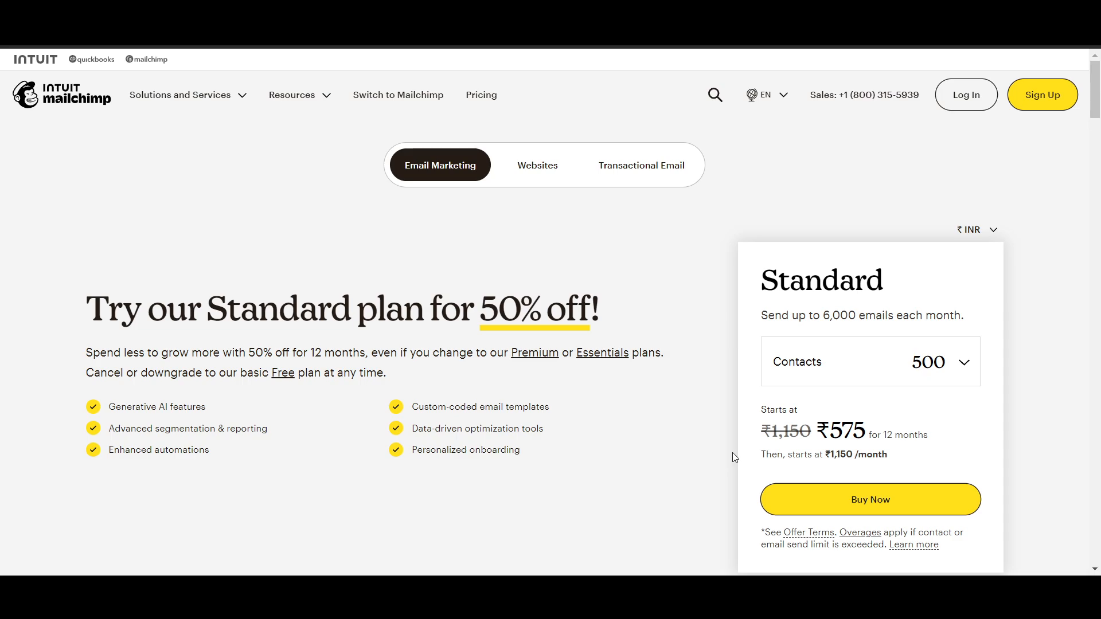
# Step: Show the Websites plan pricing and start signing up for the Free plan
pyautogui.click(538, 175)
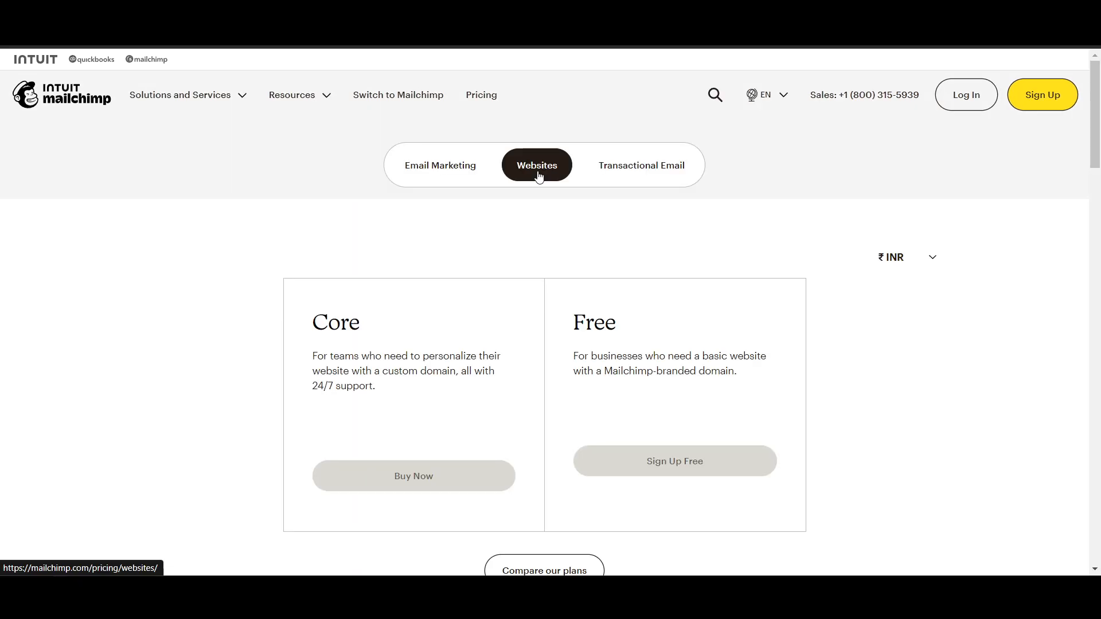
pyautogui.scroll(-2, 550, 260)
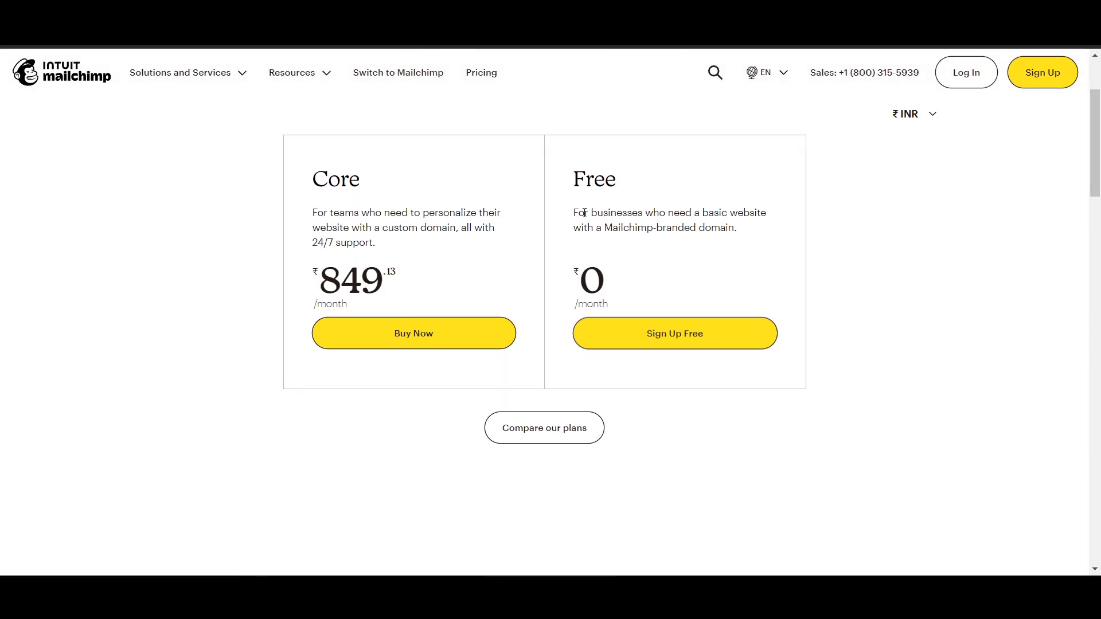
pyautogui.moveTo(578, 212); pyautogui.dragTo(737, 229)
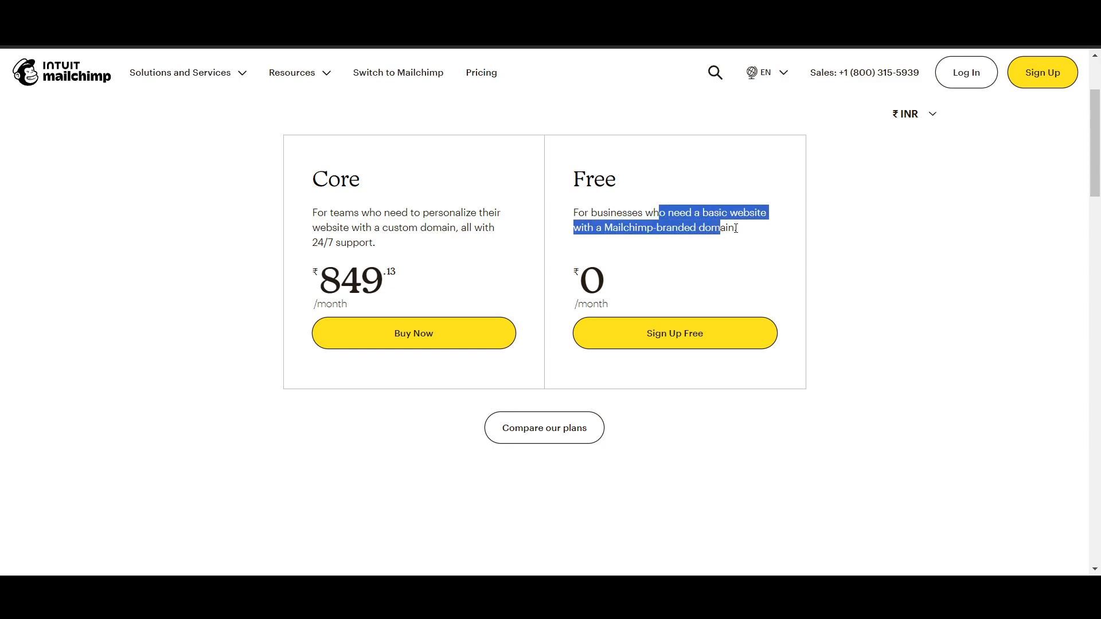
pyautogui.click(739, 234)
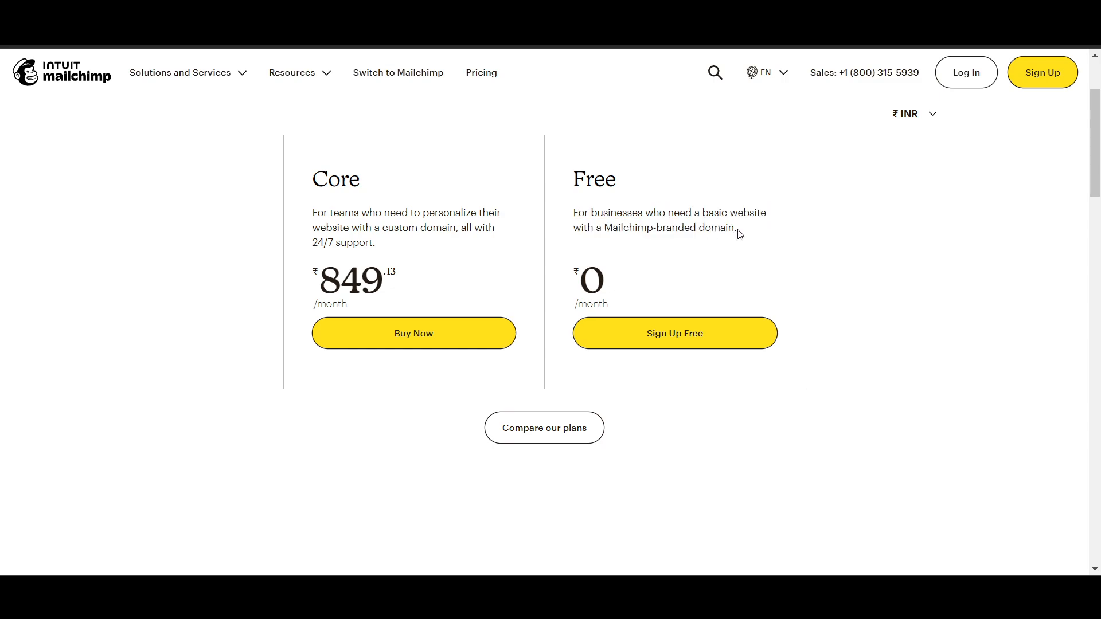
pyautogui.click(704, 343)
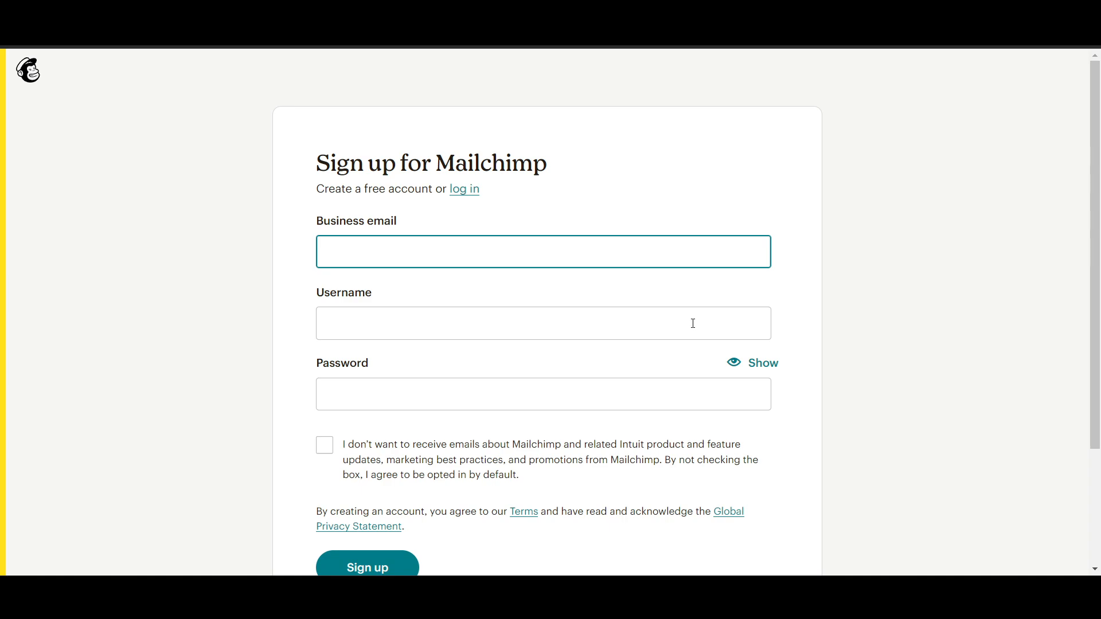
# Step: Fill in the business email, username and password, and submit the sign-up form
pyautogui.scroll(-3, 658, 300)
pyautogui.scroll(3, 651, 287)
pyautogui.click(410, 317)
pyautogui.click(425, 415)
pyautogui.scroll(-3, 426, 416)
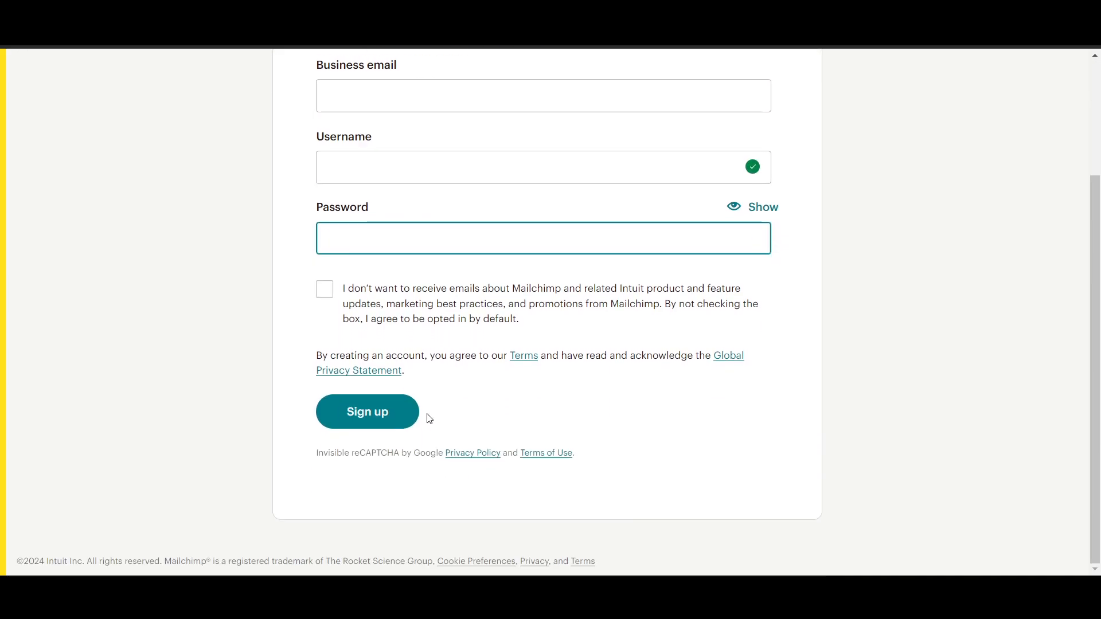
pyautogui.click(394, 421)
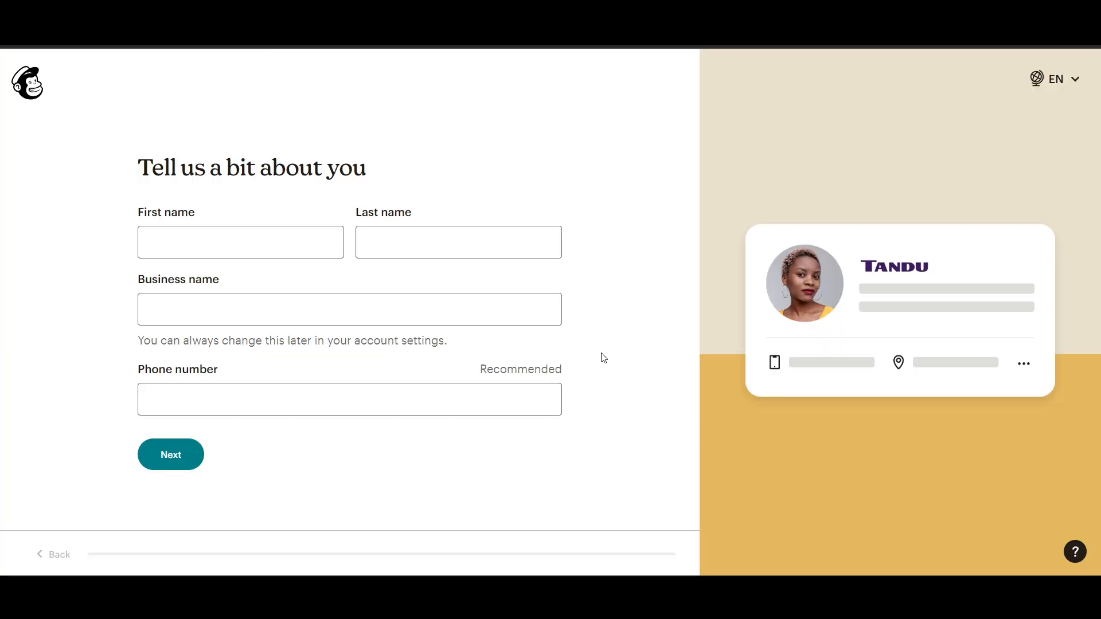
# Step: Enter your first name, last name and business name, then move to the phone number field
pyautogui.click(177, 244)
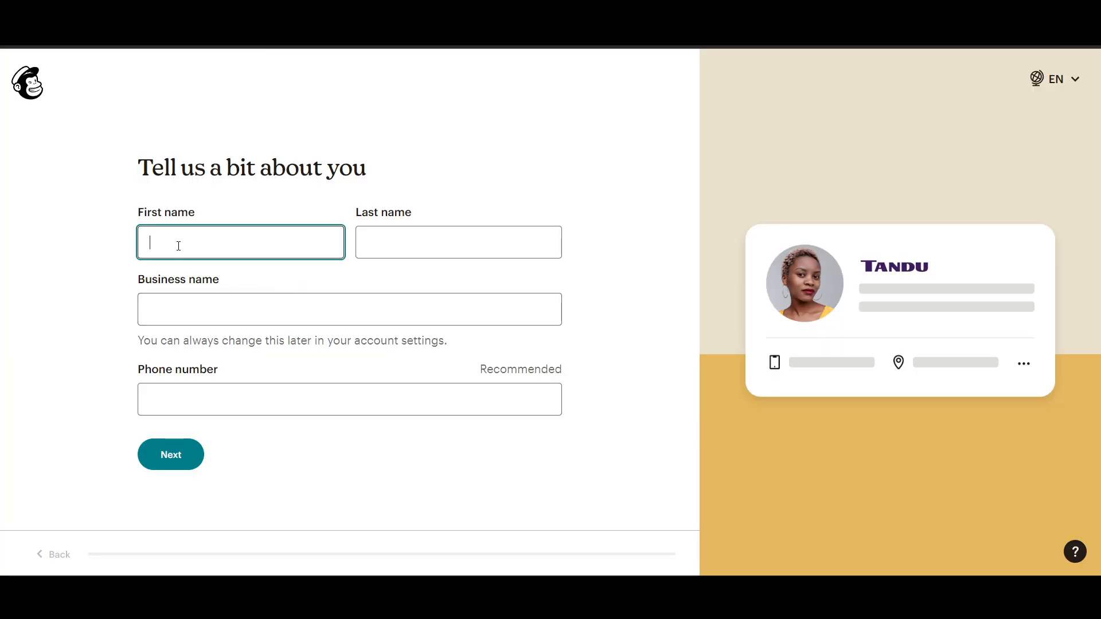
pyautogui.write('Anil')
pyautogui.press('Tab')
pyautogui.write('S')
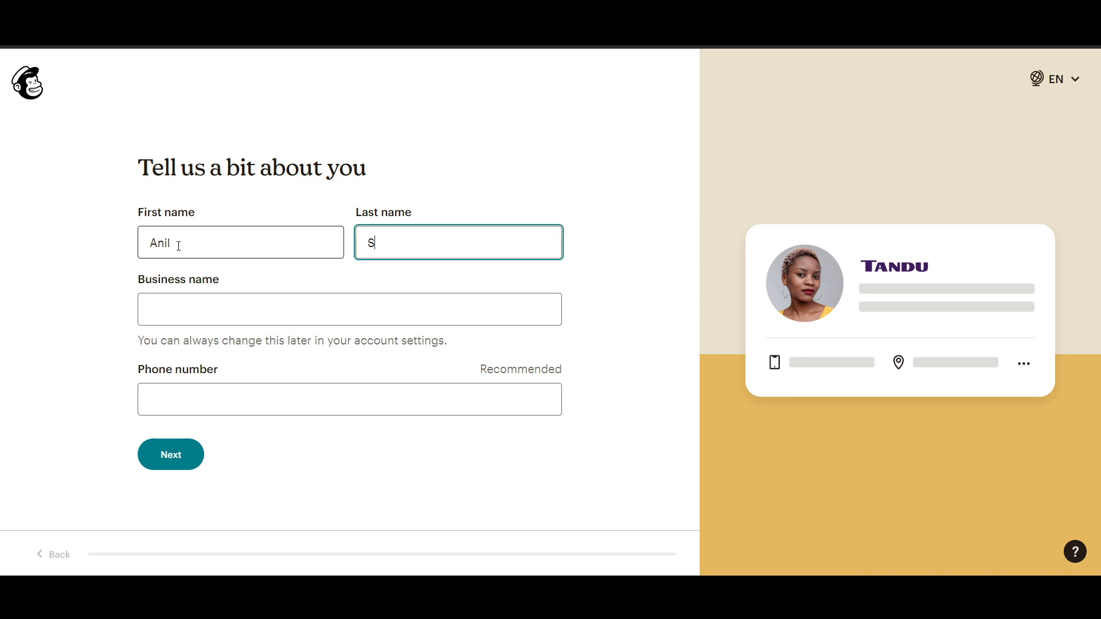
pyautogui.write('aw')
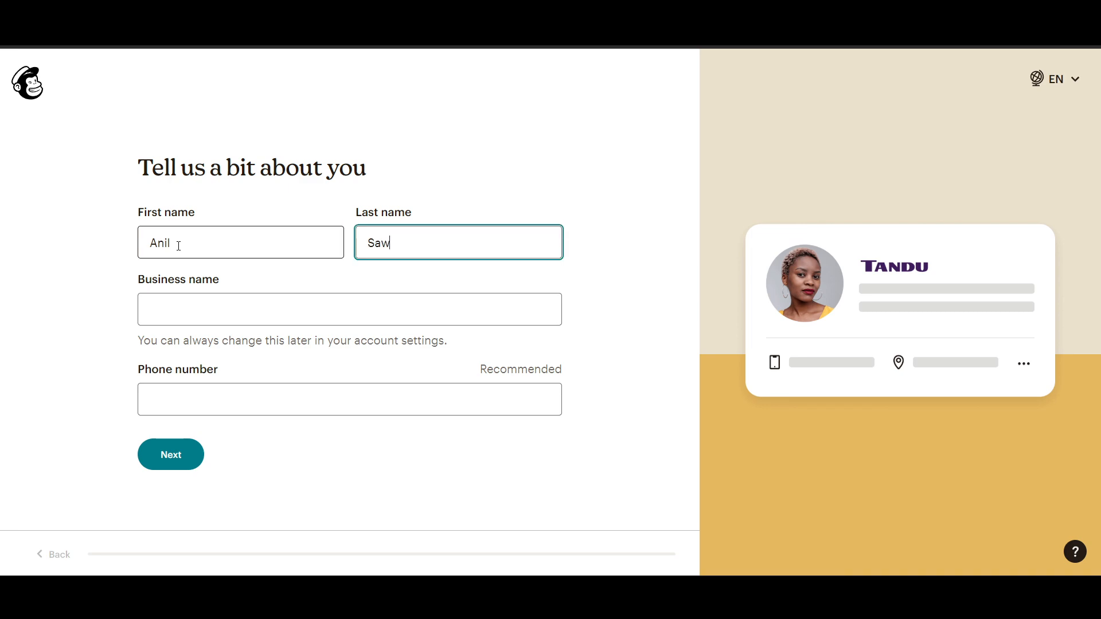
pyautogui.click(197, 318)
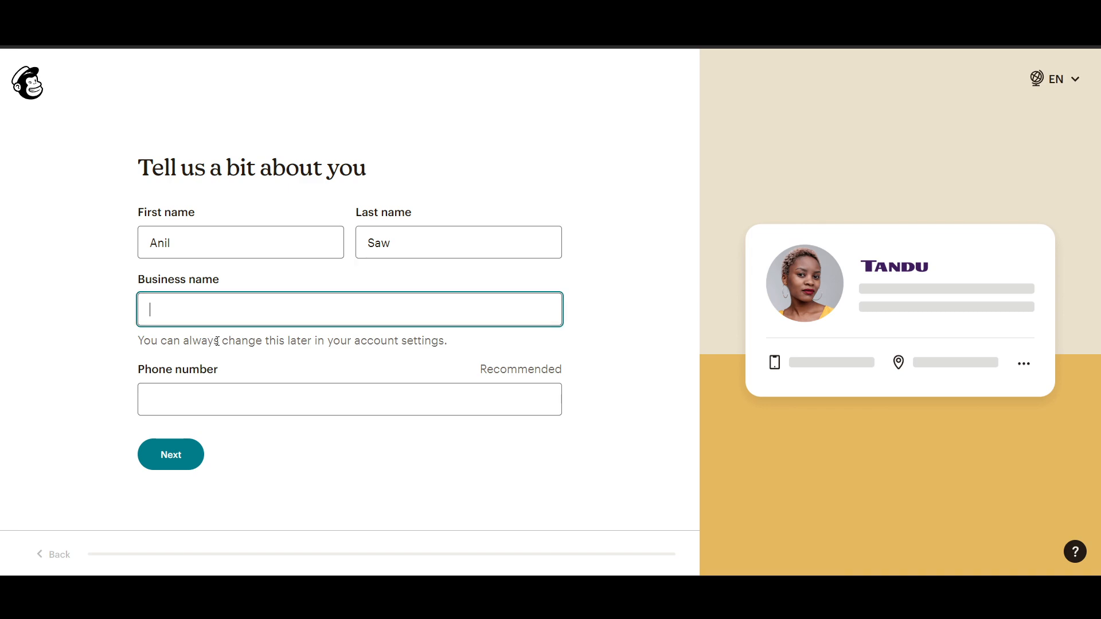
pyautogui.write('AnilSaw')
pyautogui.click(225, 393)
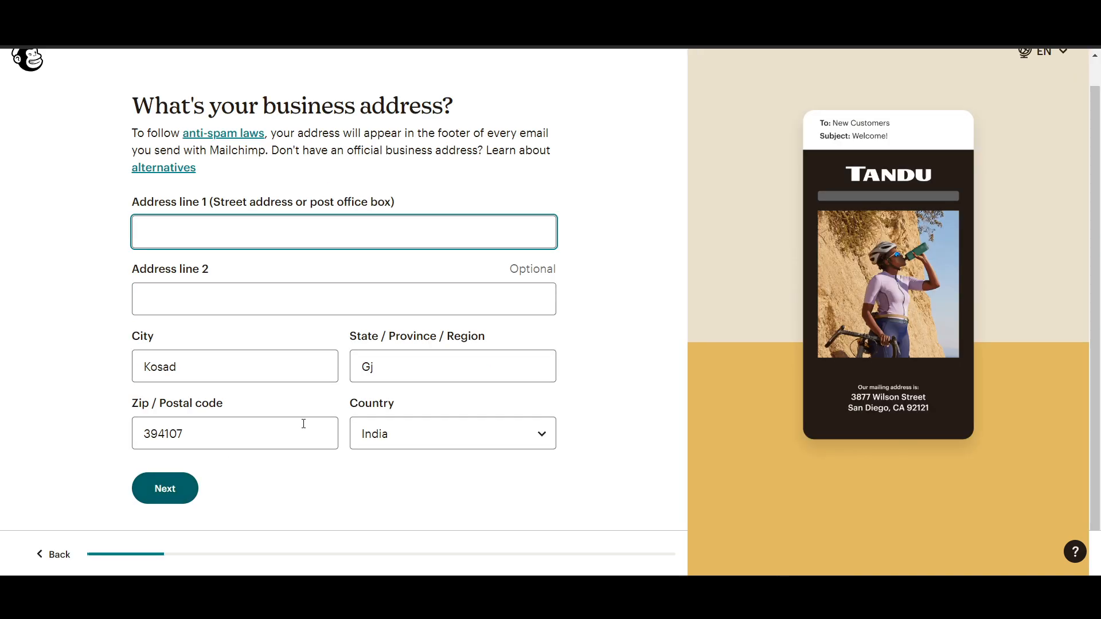
pyautogui.scroll(1, 318, 424)
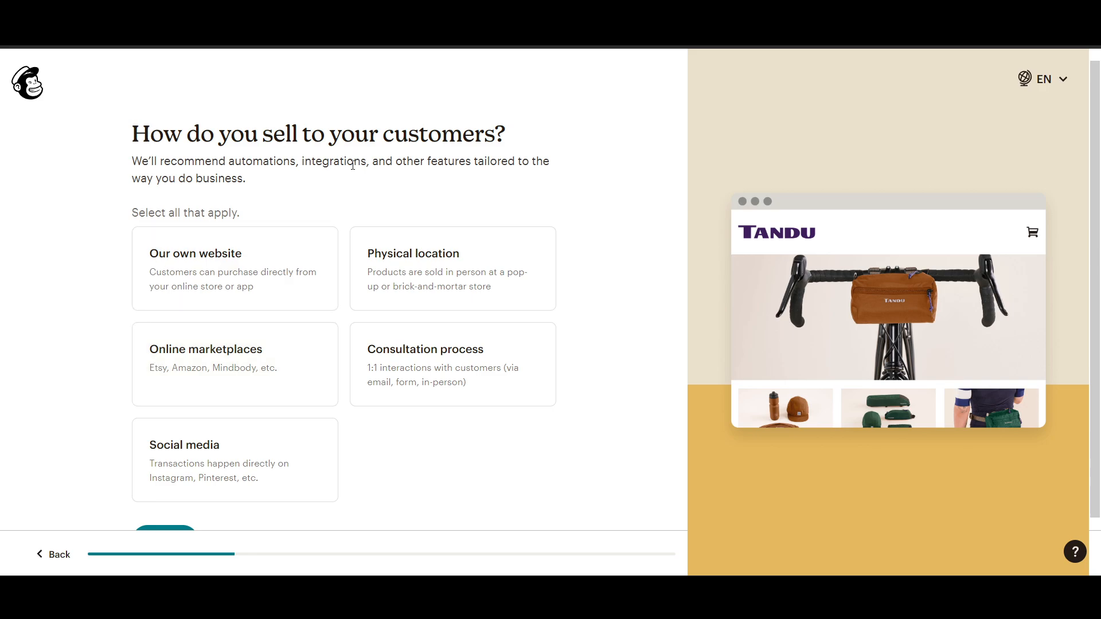
# Step: Pick Social media, answer 'We're not currently selling', and skip the top-goal and features questions
pyautogui.scroll(-1, 104, 319)
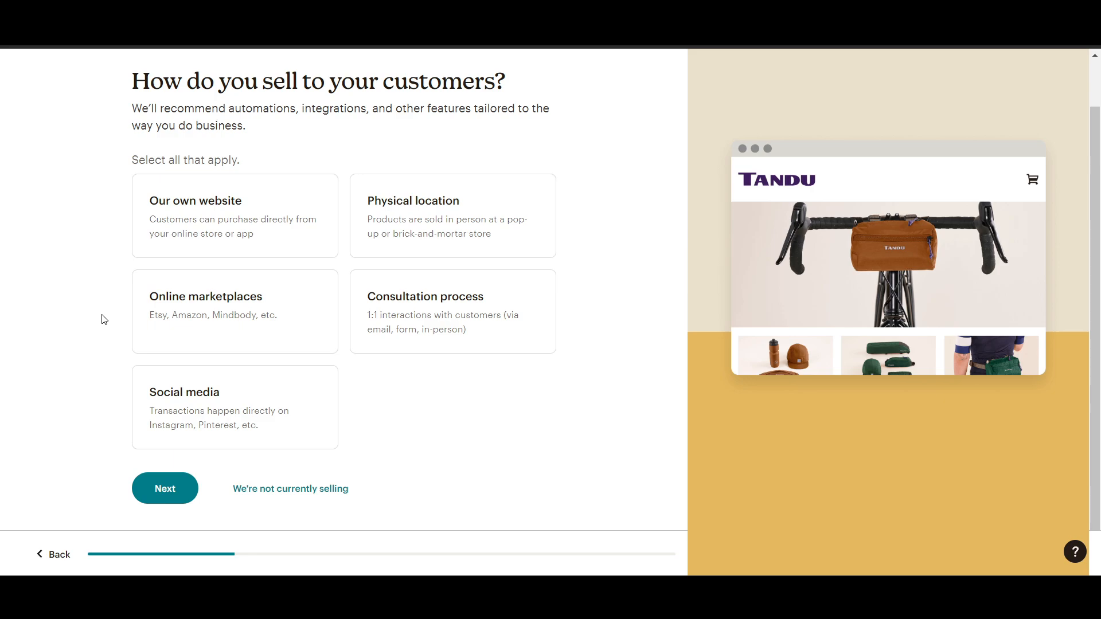
pyautogui.click(215, 411)
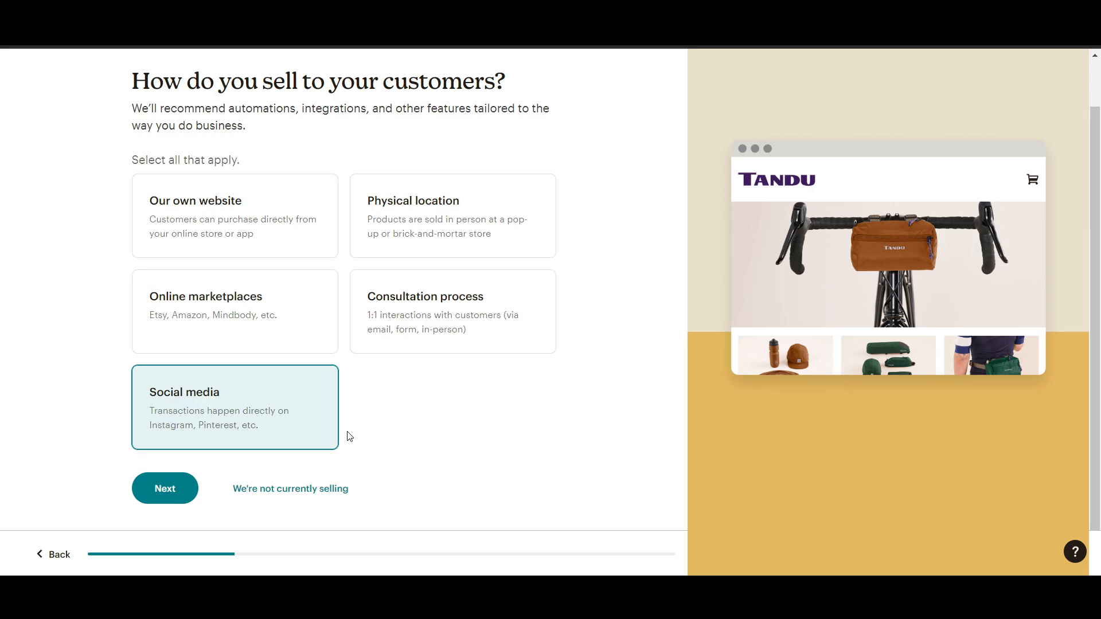
pyautogui.click(302, 503)
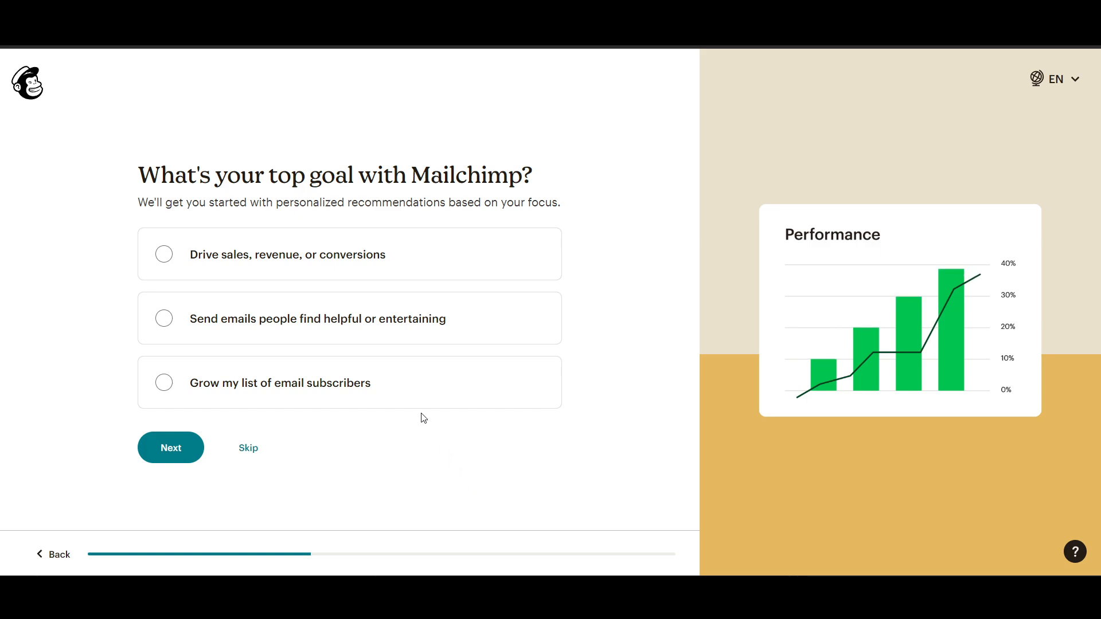
pyautogui.click(248, 458)
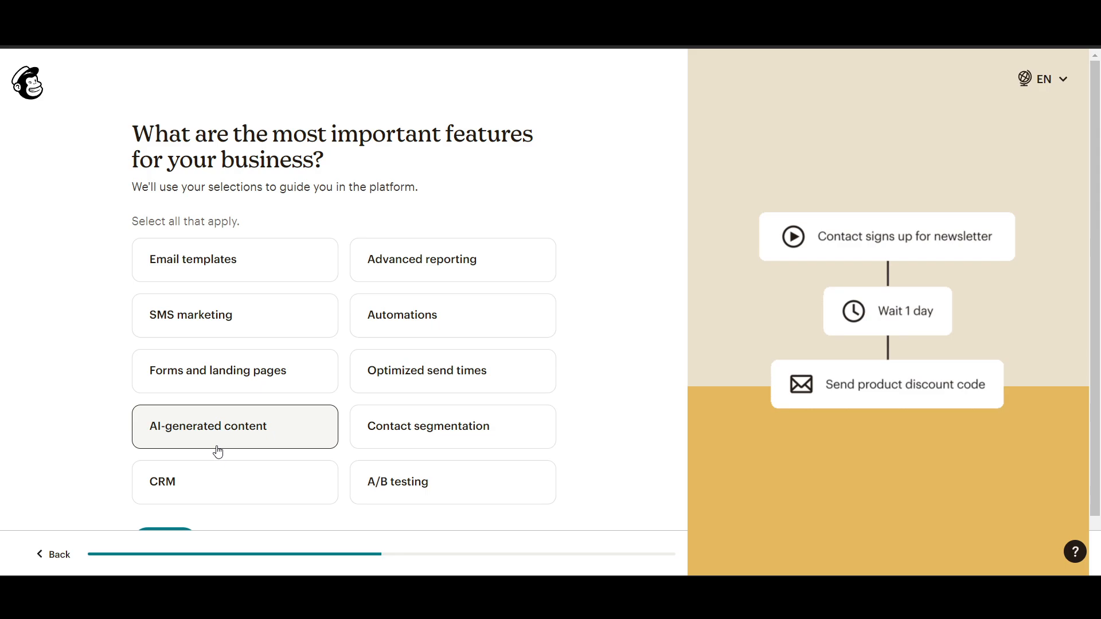
pyautogui.scroll(-1, 212, 451)
pyautogui.click(242, 489)
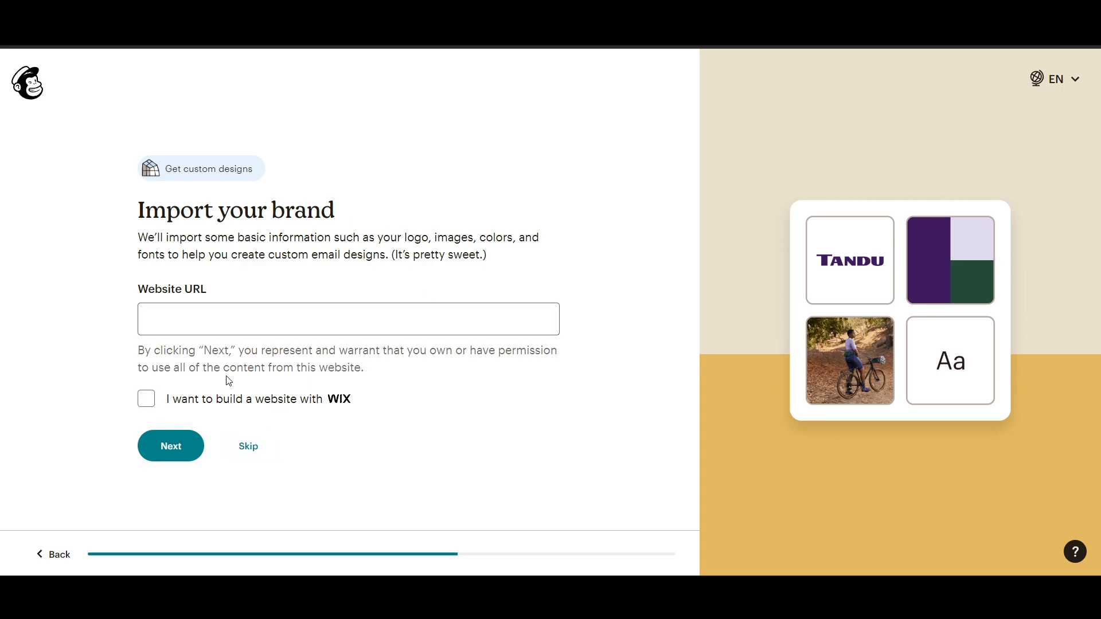
# Step: Skip the brand import and set the industry to Advertising, Public Relations, and Related Services
pyautogui.click(248, 450)
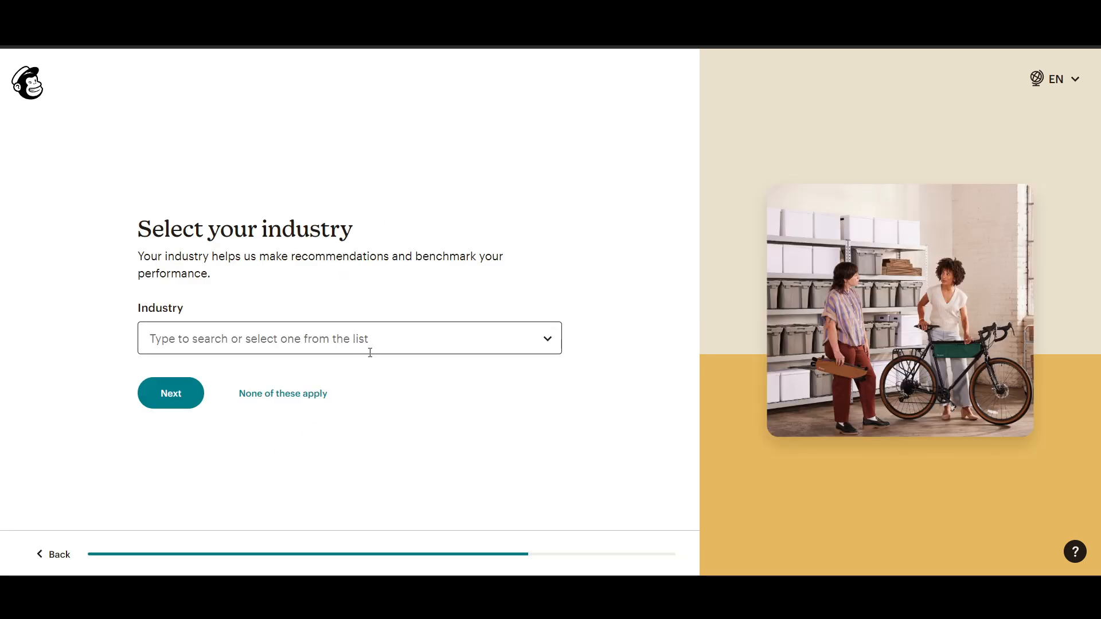
pyautogui.click(239, 347)
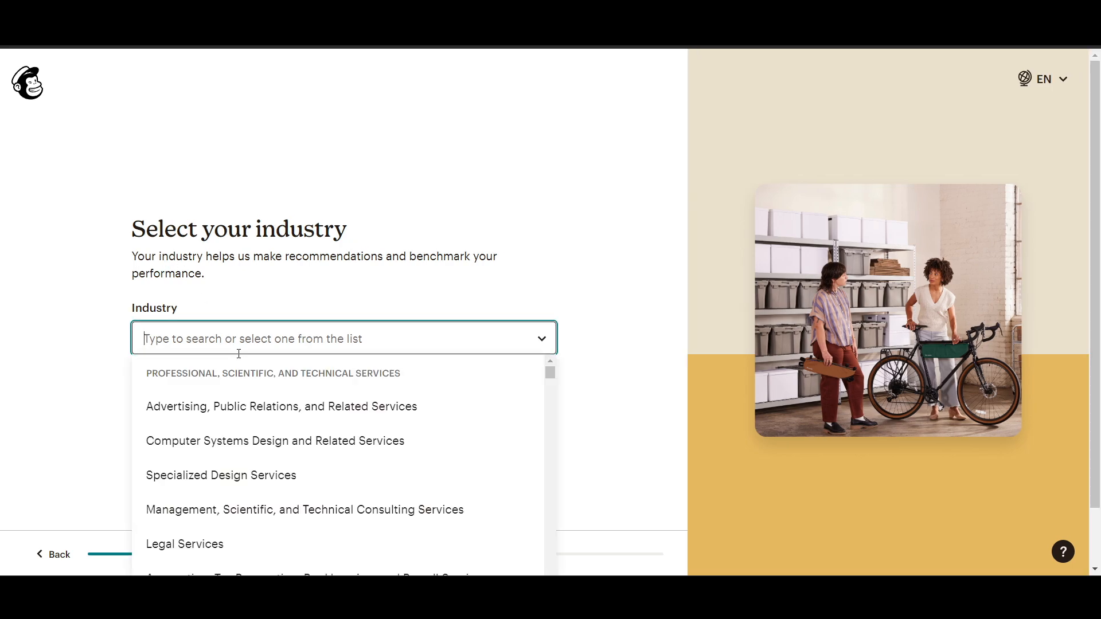
pyautogui.click(396, 410)
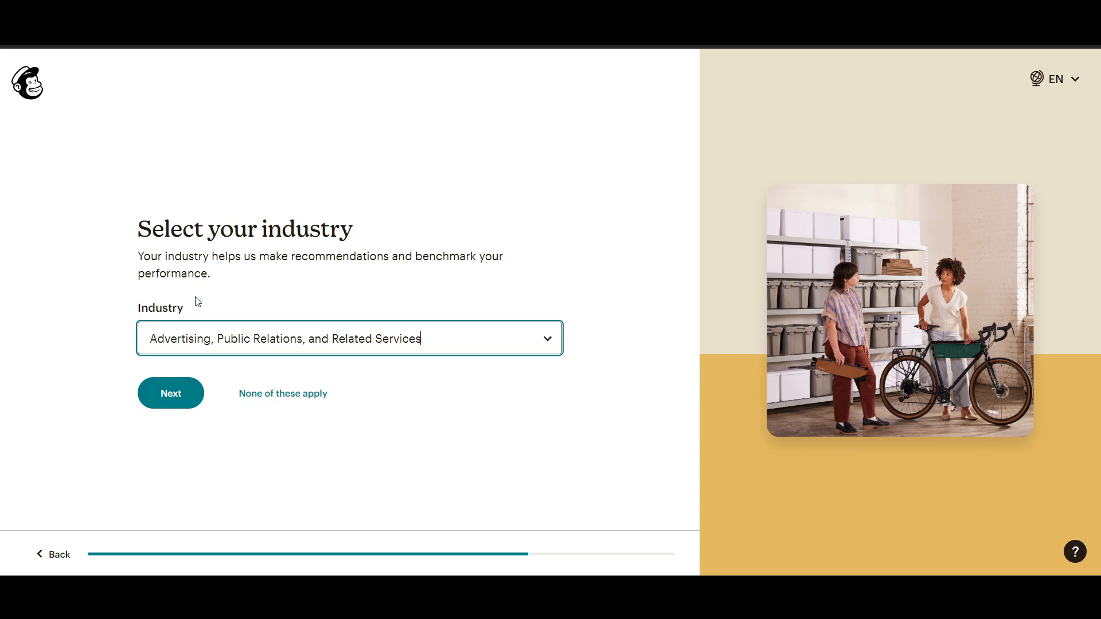
pyautogui.click(171, 399)
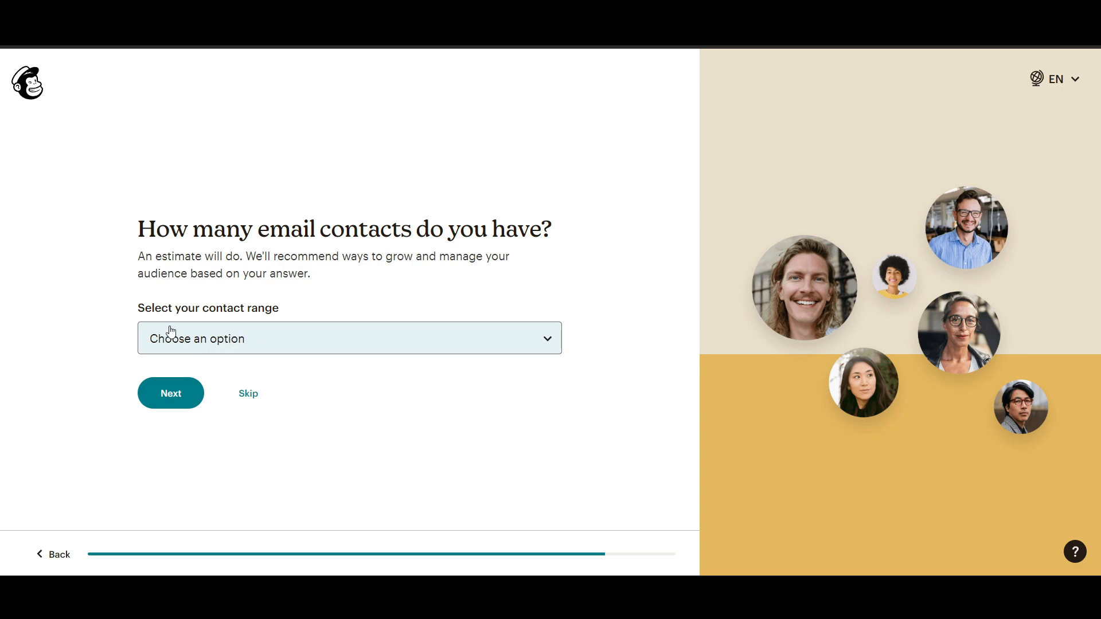
# Step: Choose the 0 - 500 contact range and move past the question
pyautogui.click(283, 343)
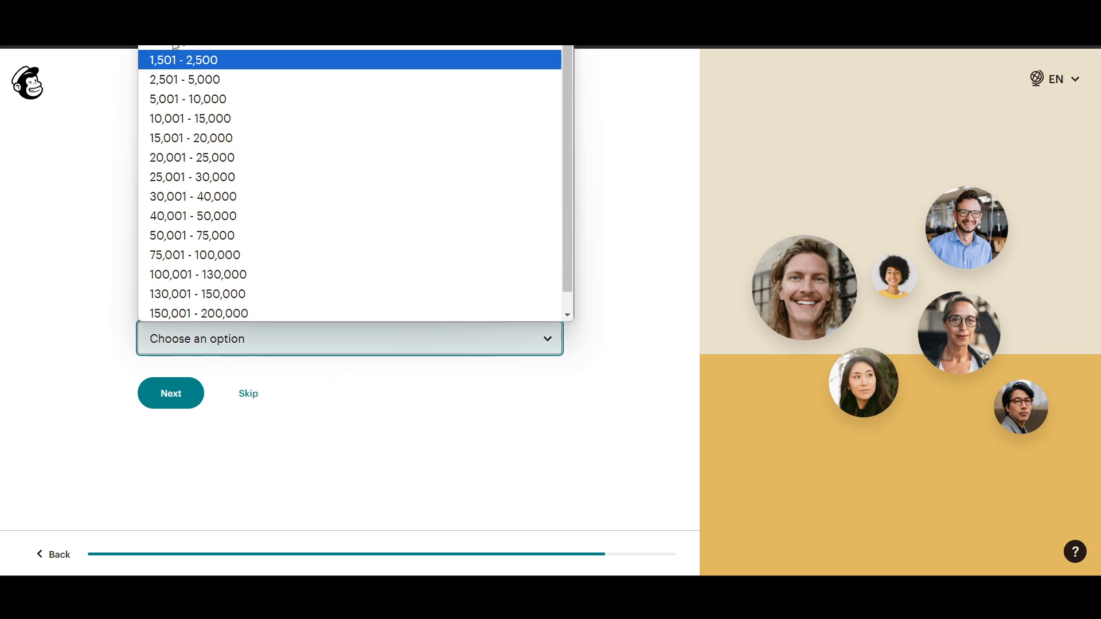
pyautogui.click(212, 21)
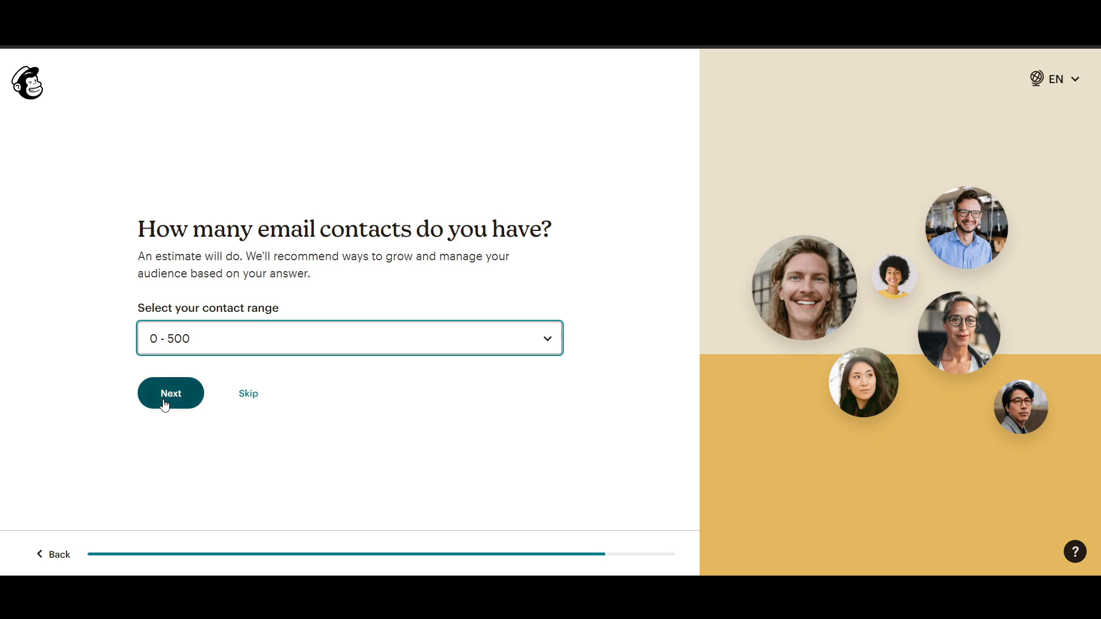
pyautogui.click(238, 401)
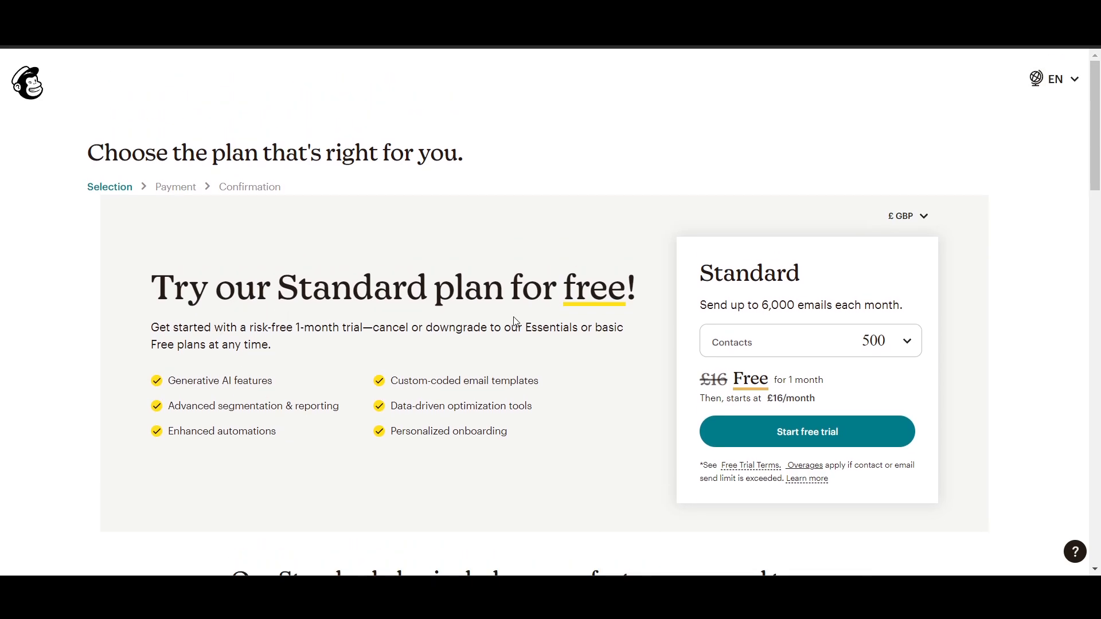
# Step: Scroll down to the plan cards and continue with the Free plan
pyautogui.scroll(-3, 702, 334)
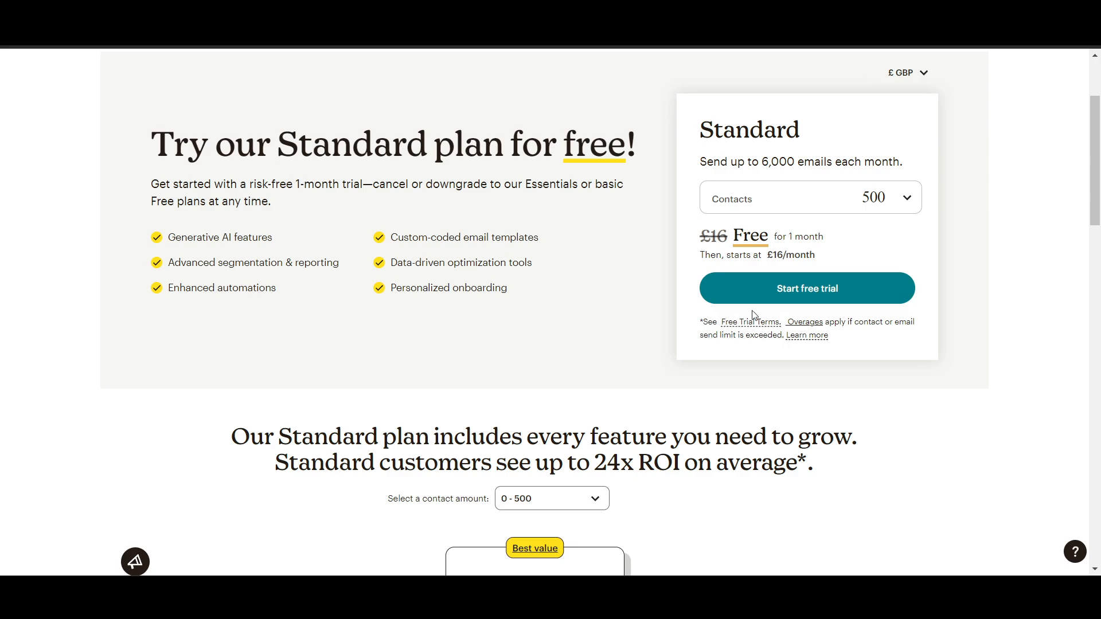
pyautogui.scroll(-6, 766, 389)
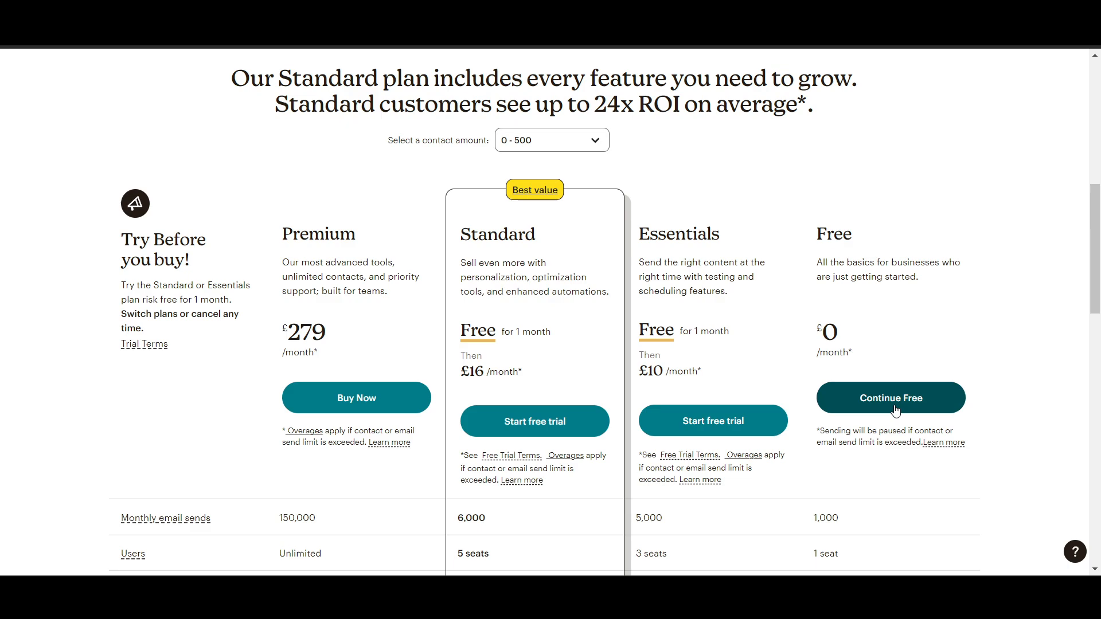
pyautogui.click(895, 409)
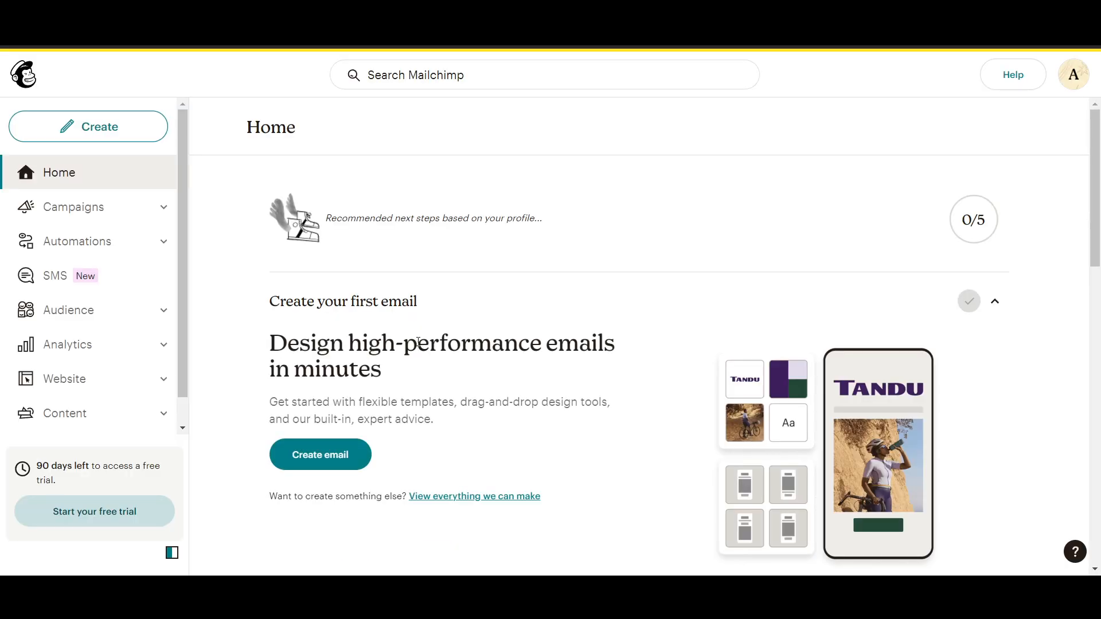
# Step: Look over the Home dashboard, then open the Create options from the sidebar
pyautogui.scroll(-1, 81, 295)
pyautogui.scroll(-1, 86, 329)
pyautogui.scroll(2, 88, 331)
pyautogui.scroll(-1, 457, 304)
pyautogui.scroll(1, 457, 305)
pyautogui.scroll(-5, 457, 304)
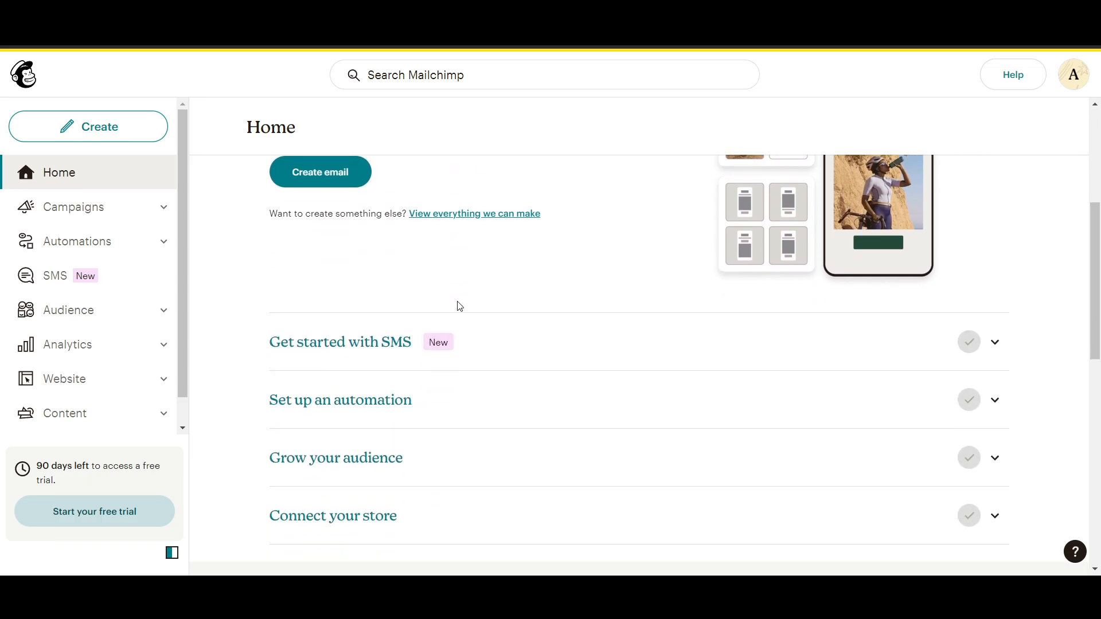
pyautogui.click(117, 129)
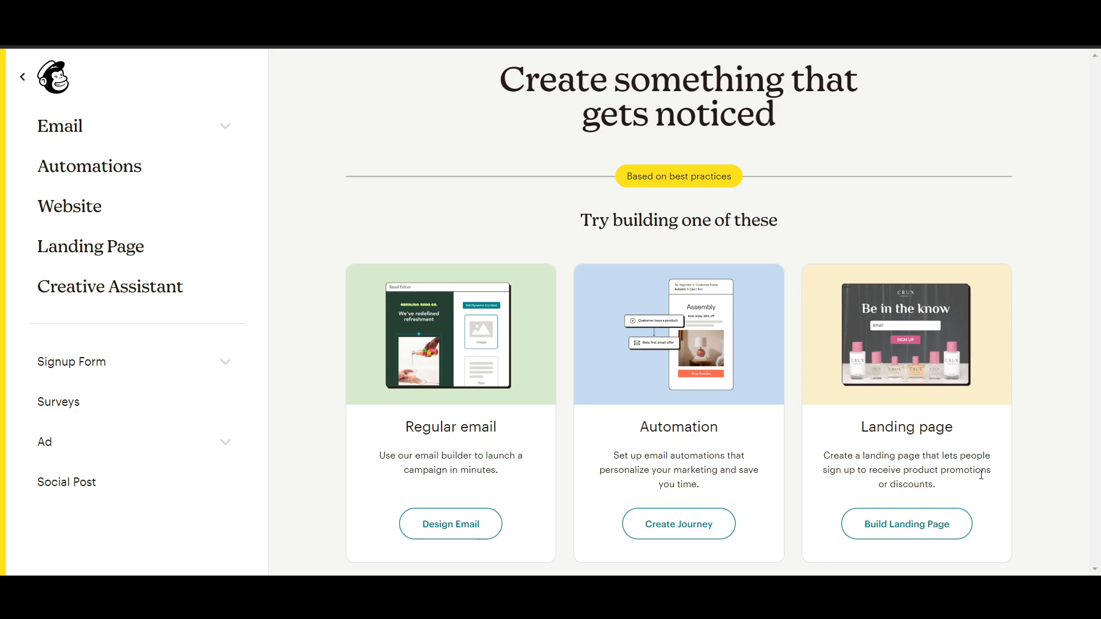
# Step: Build a landing page named 'land1' for the existing audience and begin
pyautogui.click(896, 535)
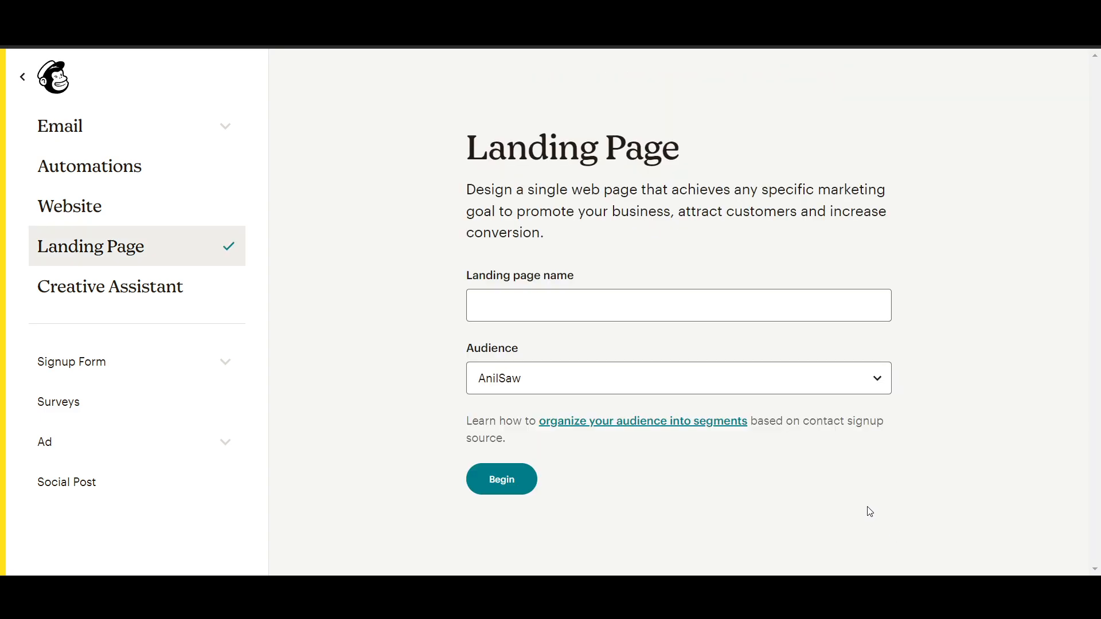
pyautogui.click(574, 307)
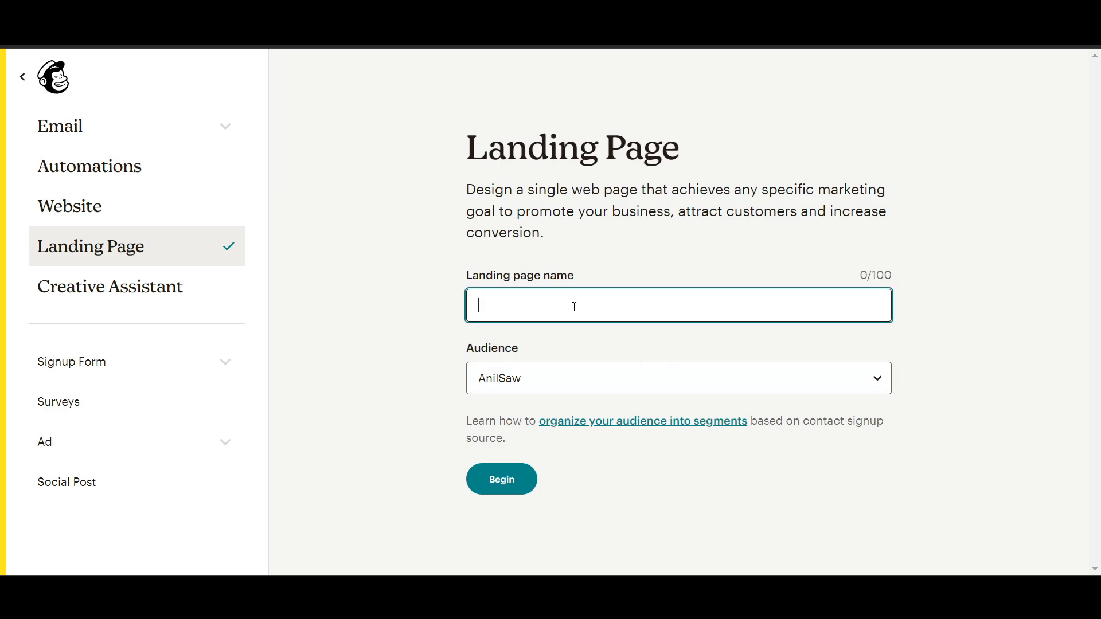
pyautogui.write('land1')
pyautogui.click(572, 380)
pyautogui.click(574, 382)
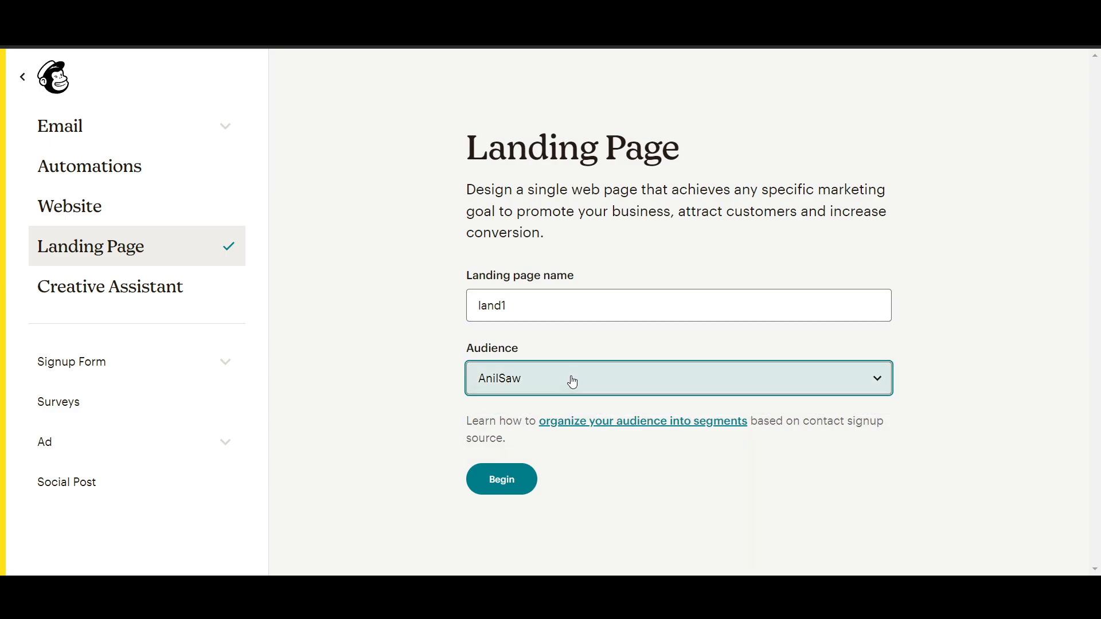
pyautogui.click(521, 487)
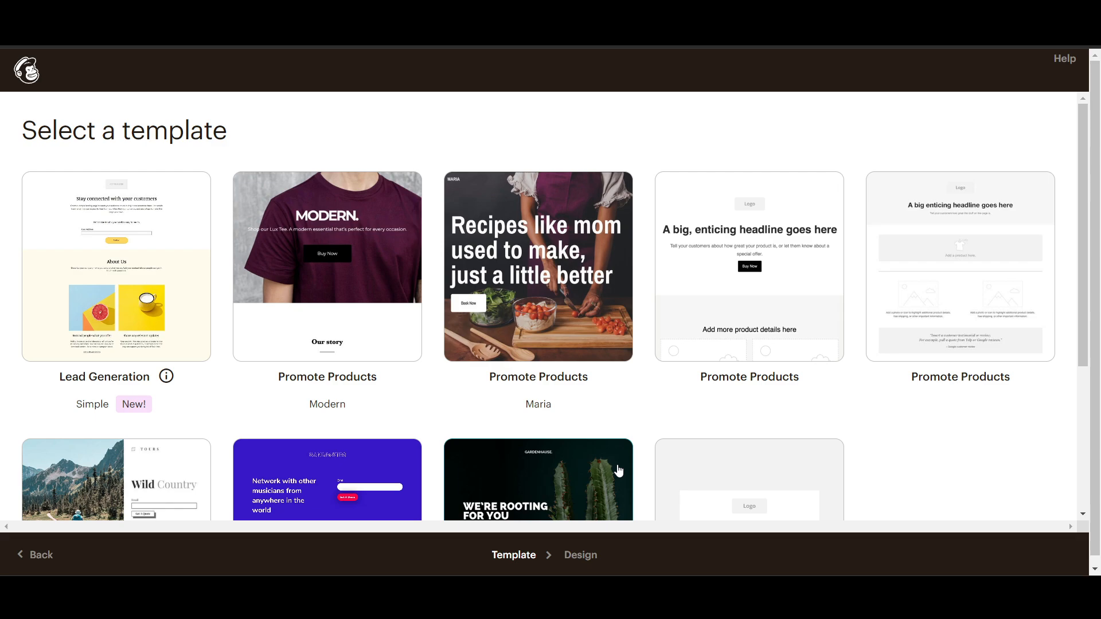
# Step: Browse the template grid and choose the Promote Products Modern template
pyautogui.scroll(-4, 659, 509)
pyautogui.scroll(4, 671, 487)
pyautogui.scroll(-5, 215, 374)
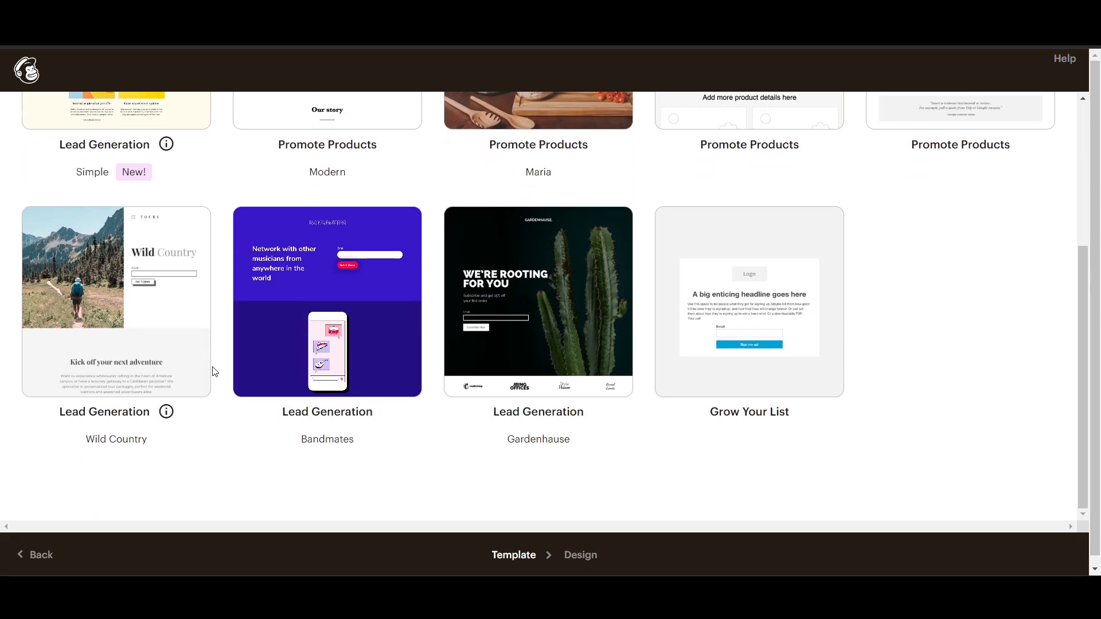
pyautogui.scroll(4, 813, 401)
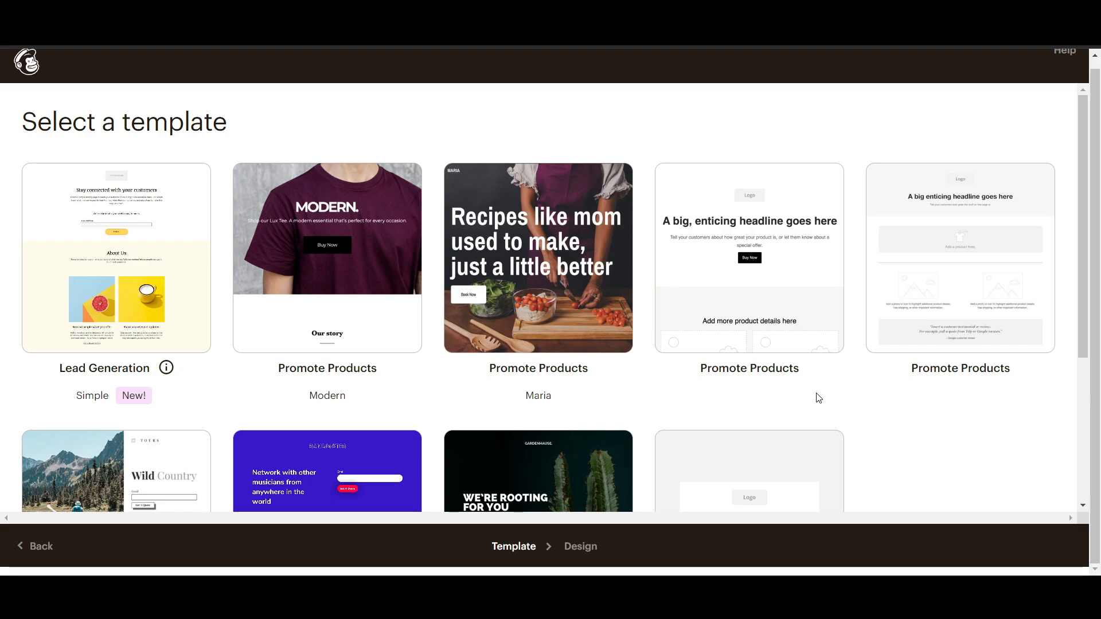
pyautogui.scroll(-1, 818, 397)
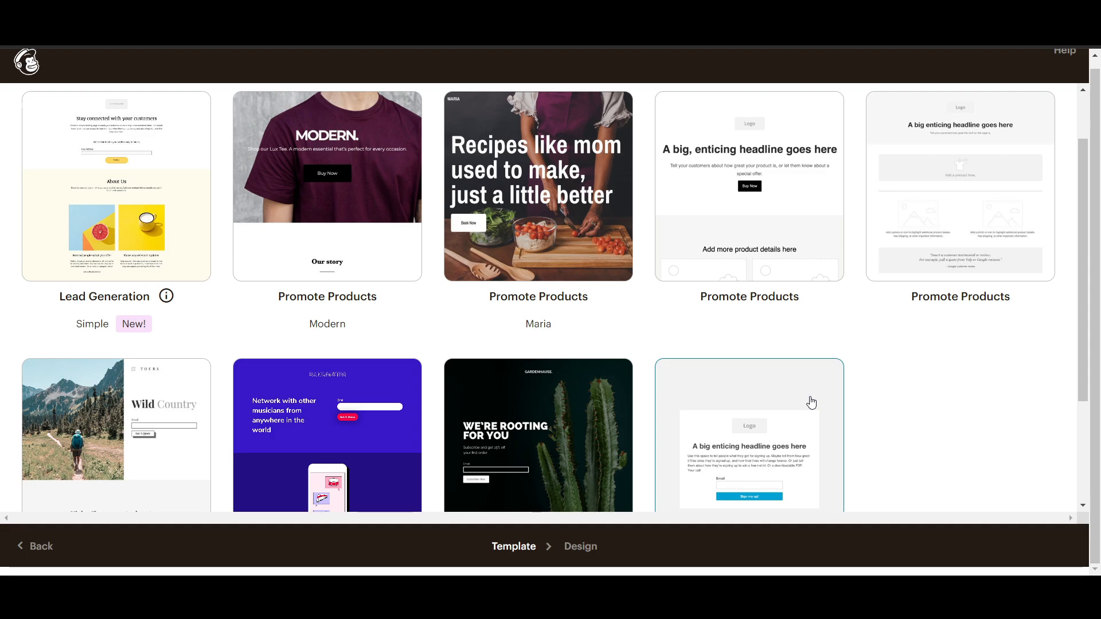
pyautogui.scroll(1, 810, 399)
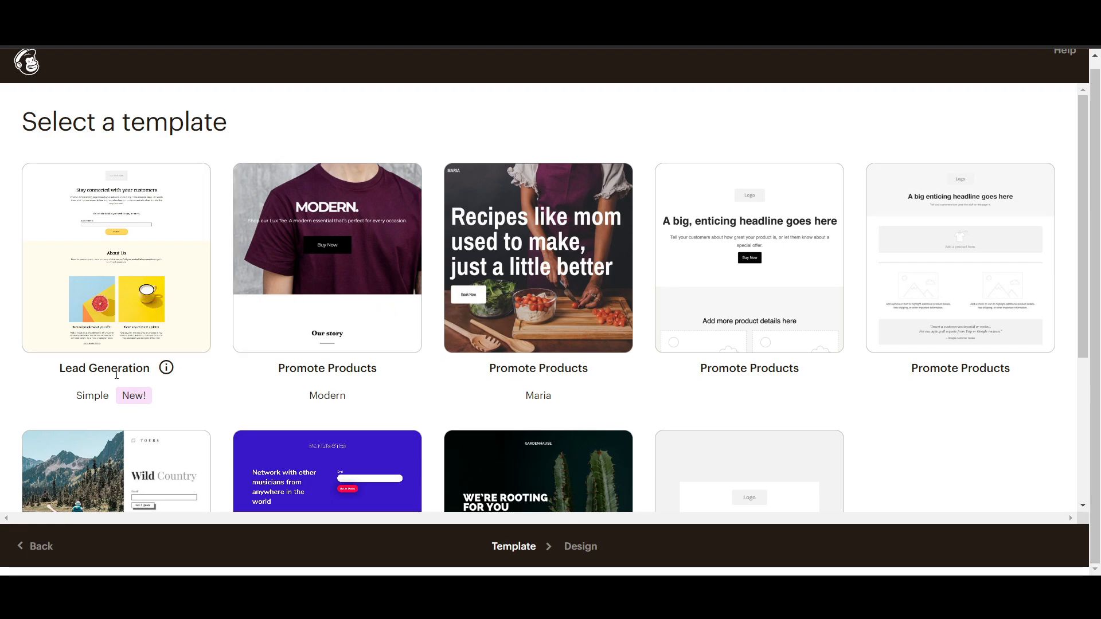
pyautogui.scroll(-1, 91, 327)
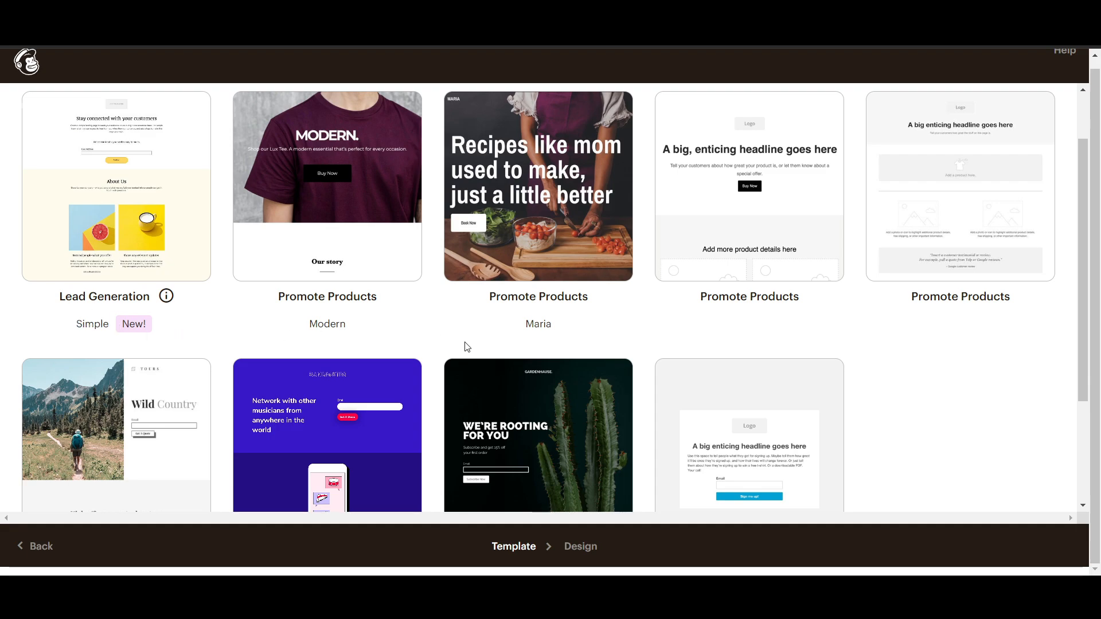
pyautogui.scroll(1, 507, 361)
pyautogui.scroll(-3, 770, 393)
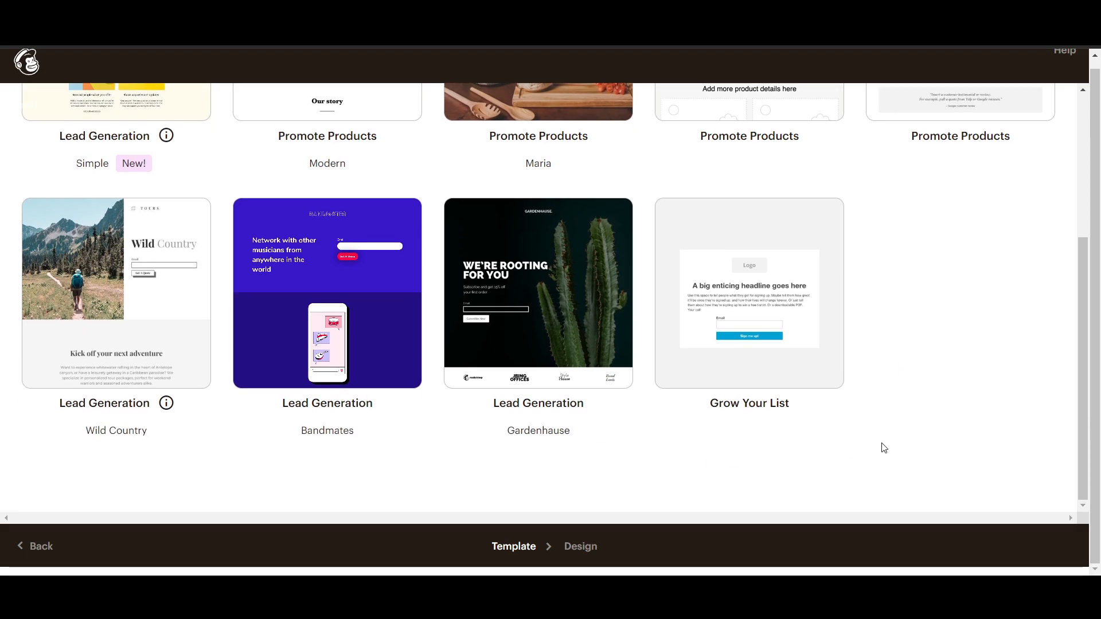
pyautogui.scroll(1, 905, 453)
pyautogui.scroll(3, 905, 453)
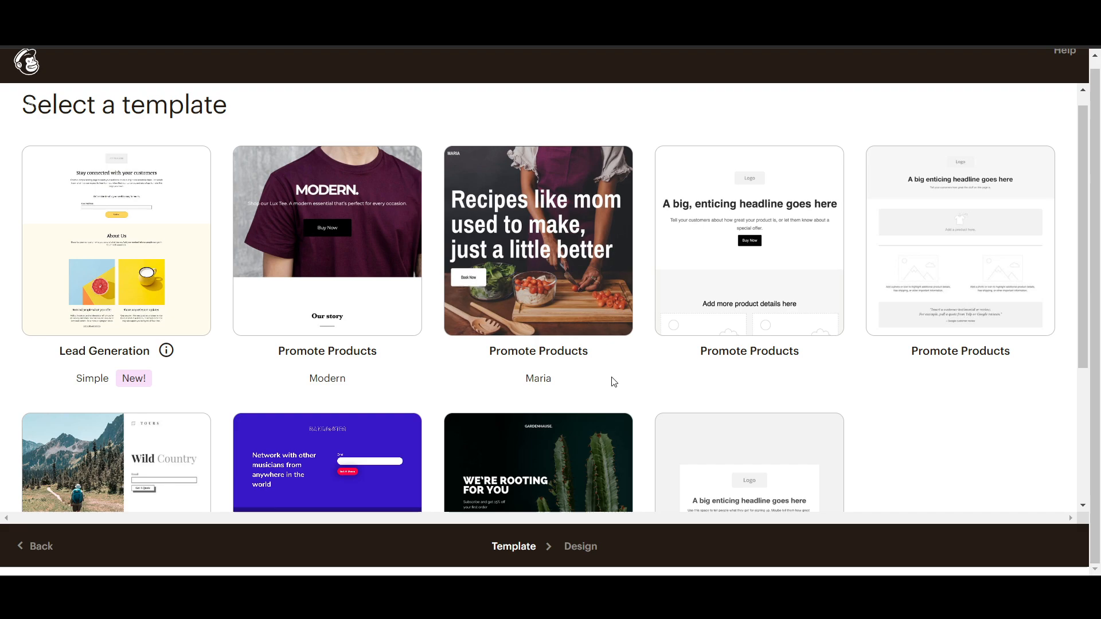
pyautogui.click(337, 276)
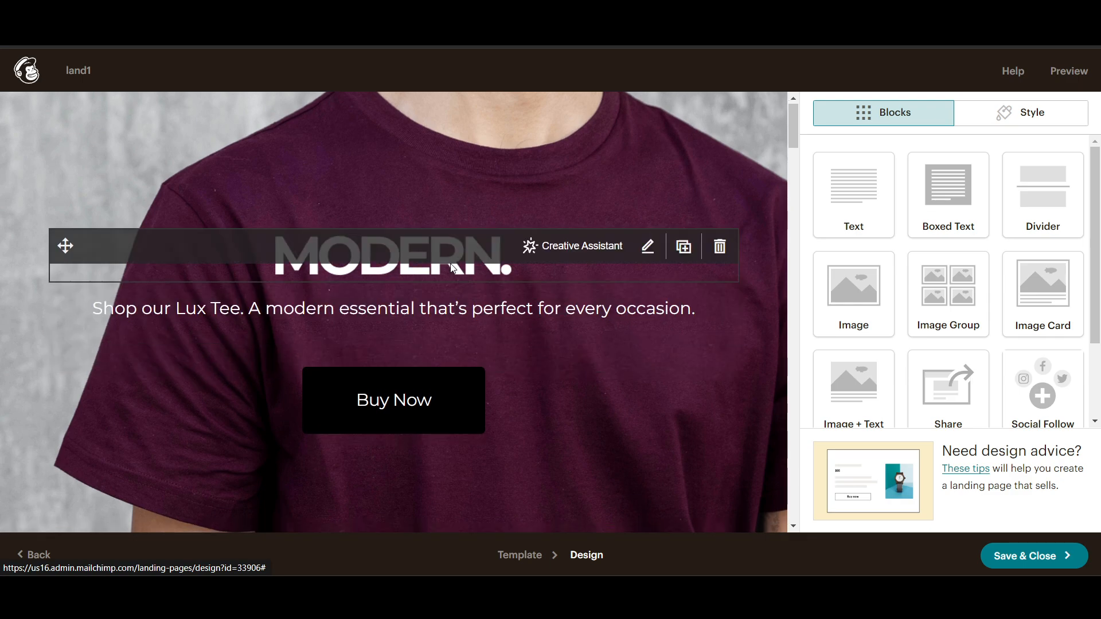
pyautogui.scroll(-5, 459, 292)
pyautogui.scroll(4, 459, 290)
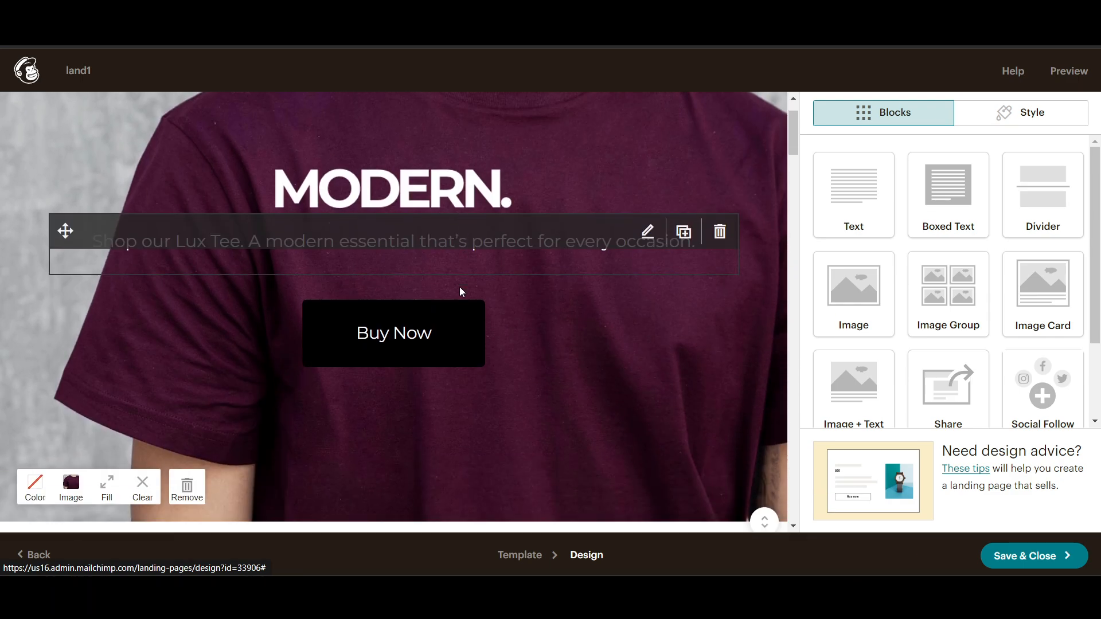
pyautogui.scroll(1, 432, 245)
pyautogui.scroll(-6, 658, 246)
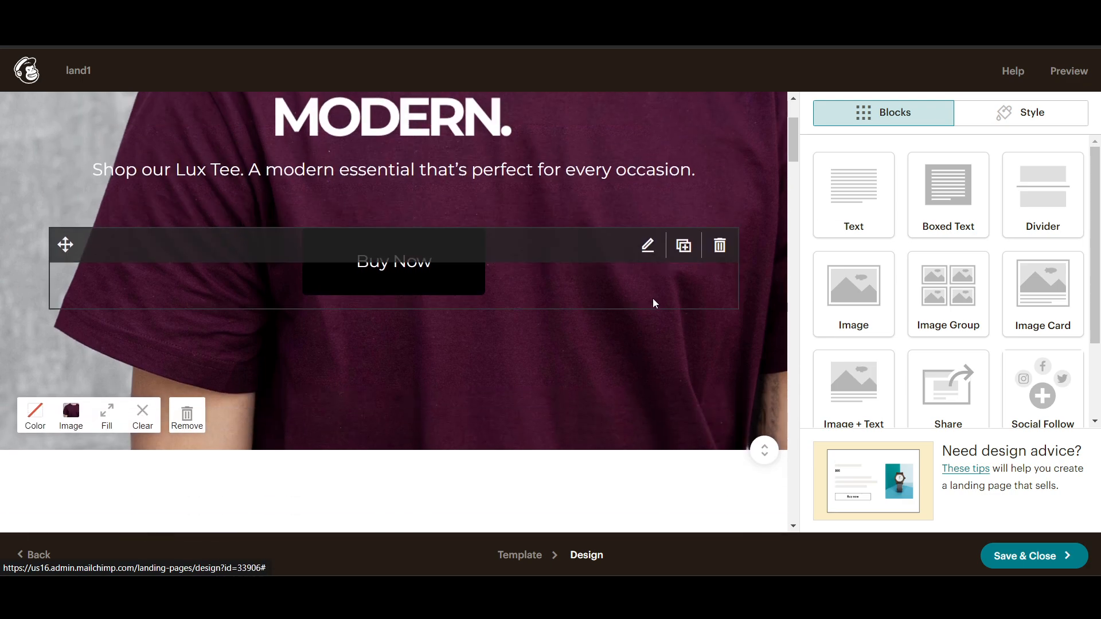
pyautogui.scroll(-18, 649, 321)
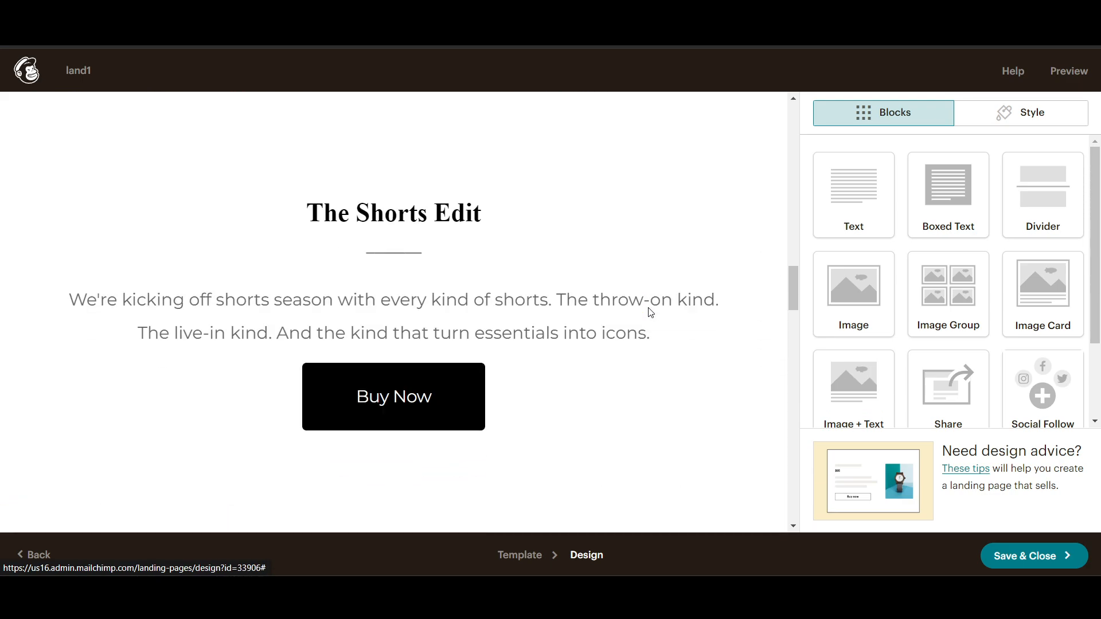
pyautogui.scroll(-10, 648, 309)
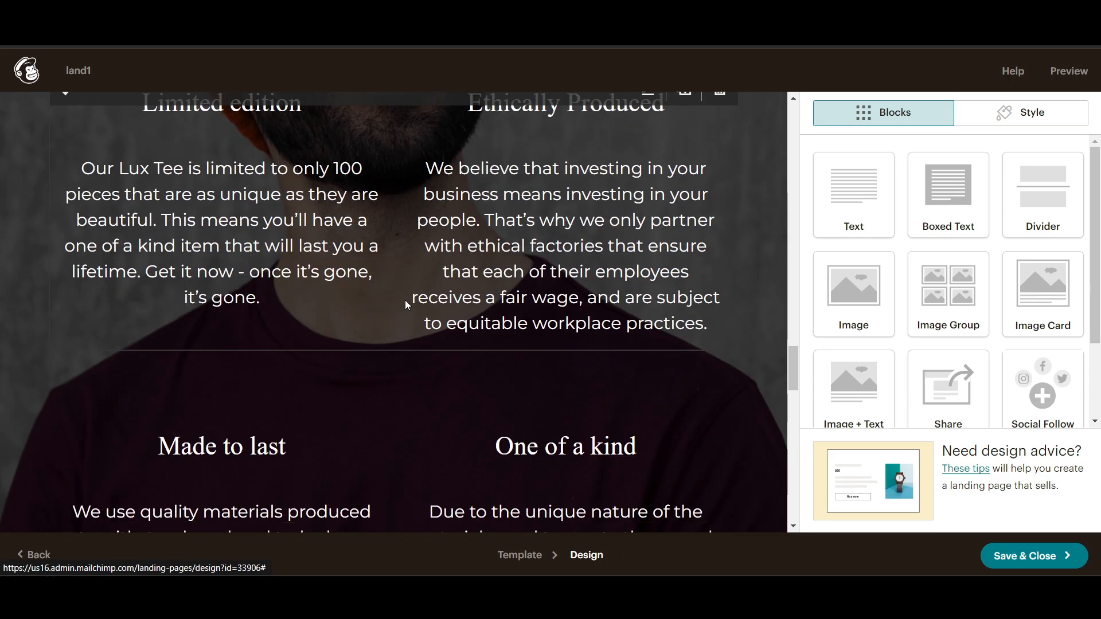
pyautogui.scroll(-15, 405, 302)
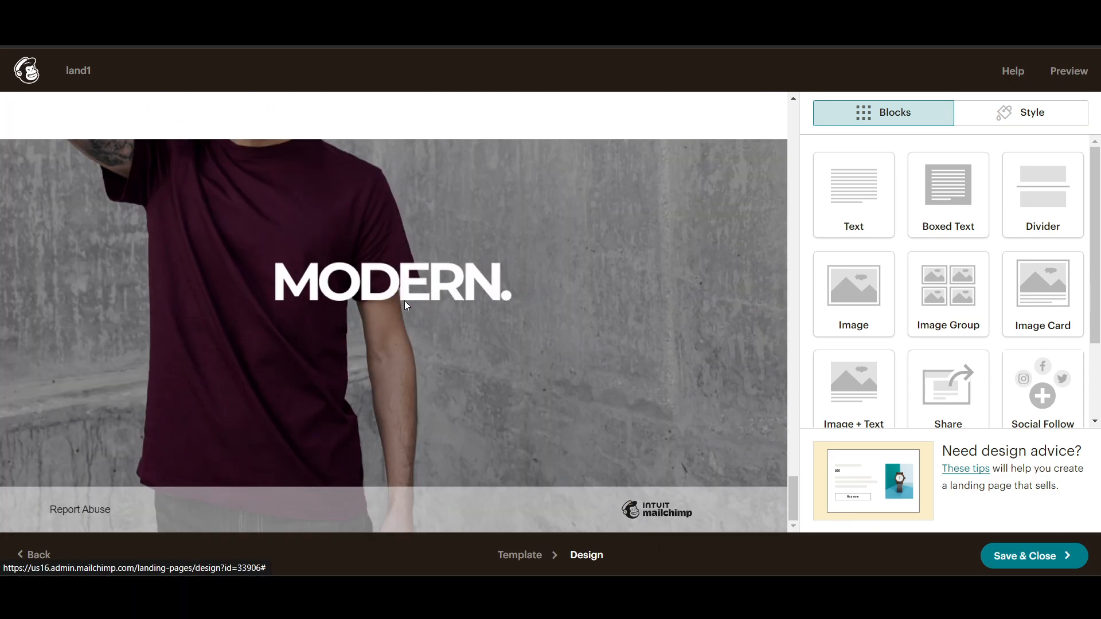
pyautogui.scroll(20, 486, 412)
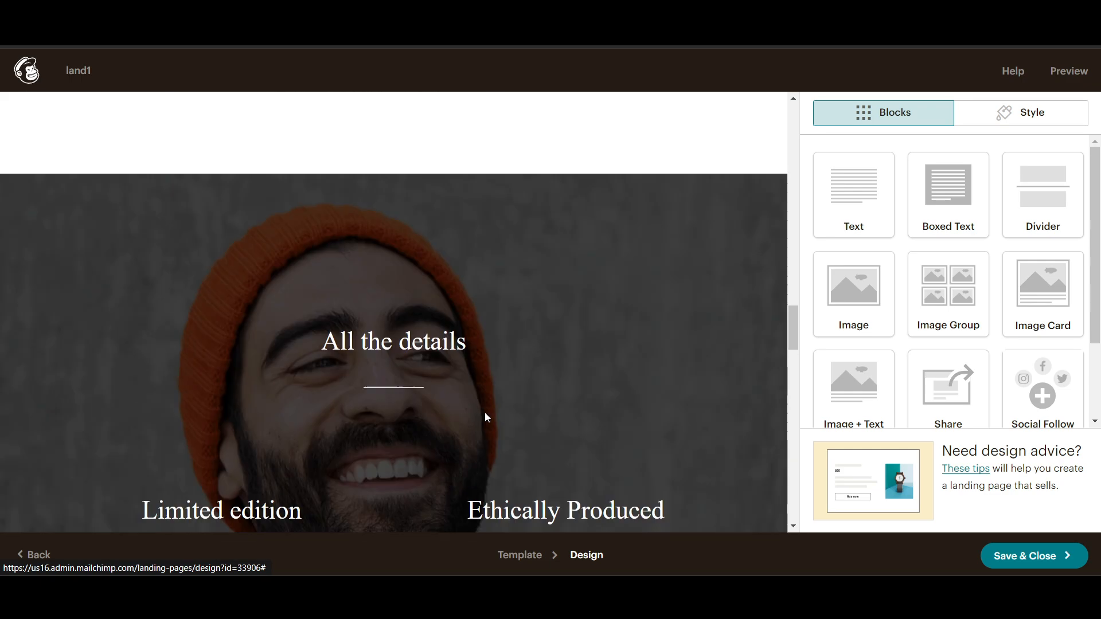
pyautogui.scroll(16, 484, 412)
pyautogui.rightClick(484, 411)
pyautogui.click(392, 414)
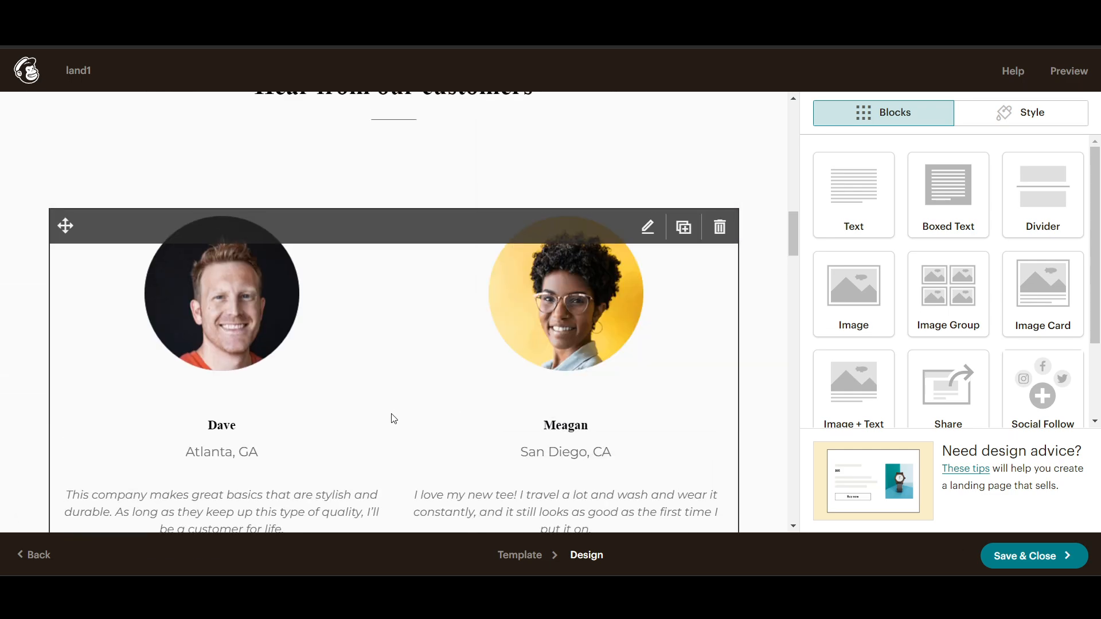
pyautogui.scroll(5, 392, 414)
pyautogui.scroll(11, 393, 419)
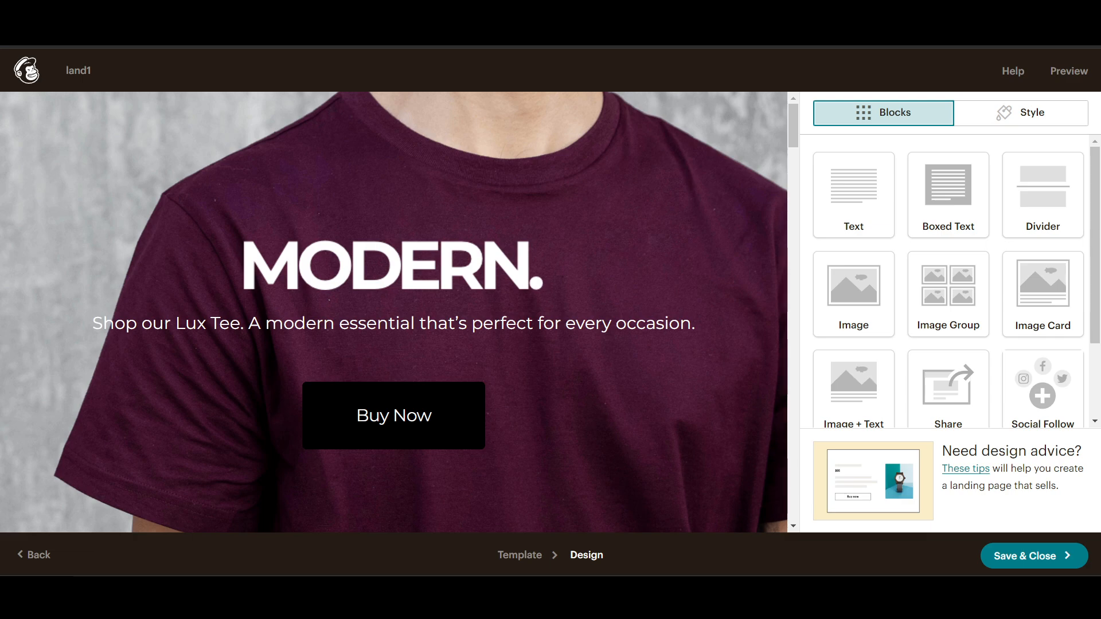
# Step: Enlarge the MODERN logo with the display size slider and try rounded corners
pyautogui.click(356, 282)
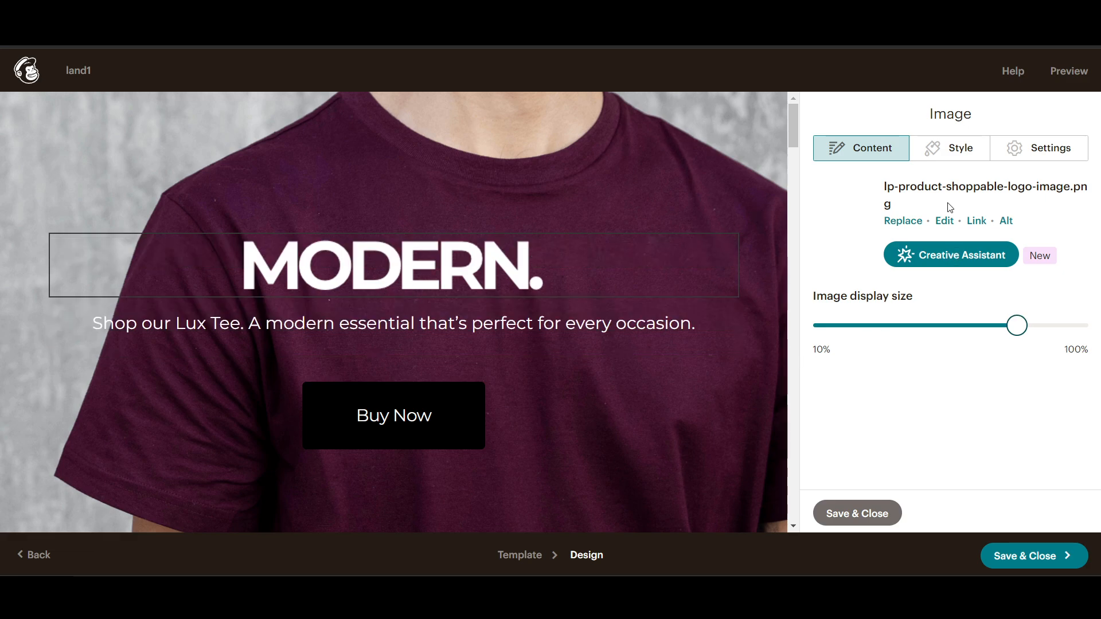
pyautogui.click(854, 516)
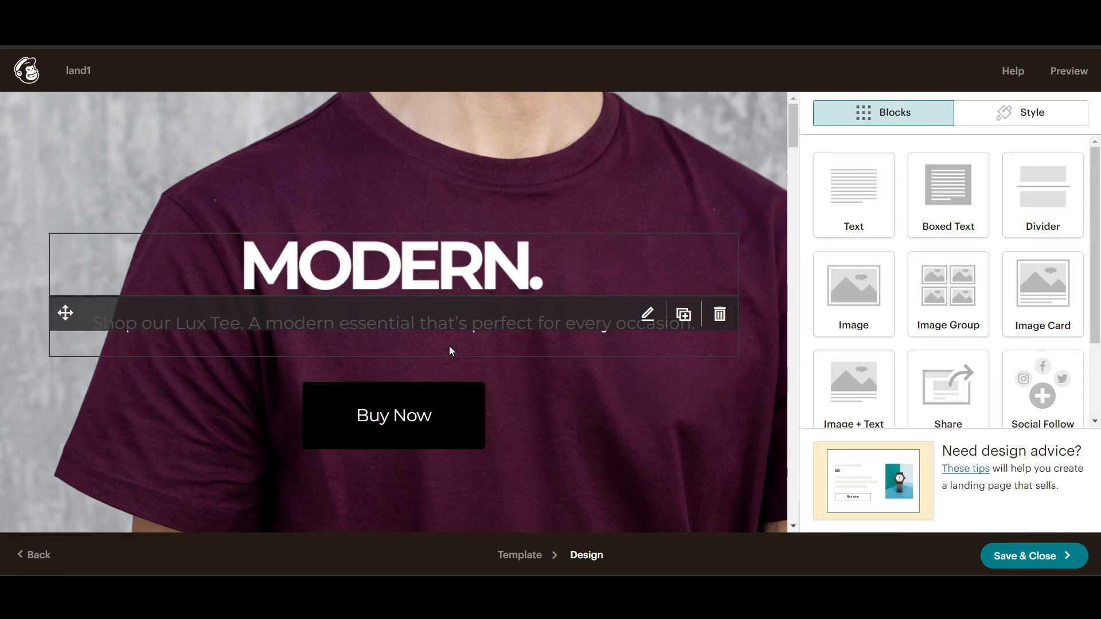
pyautogui.click(377, 277)
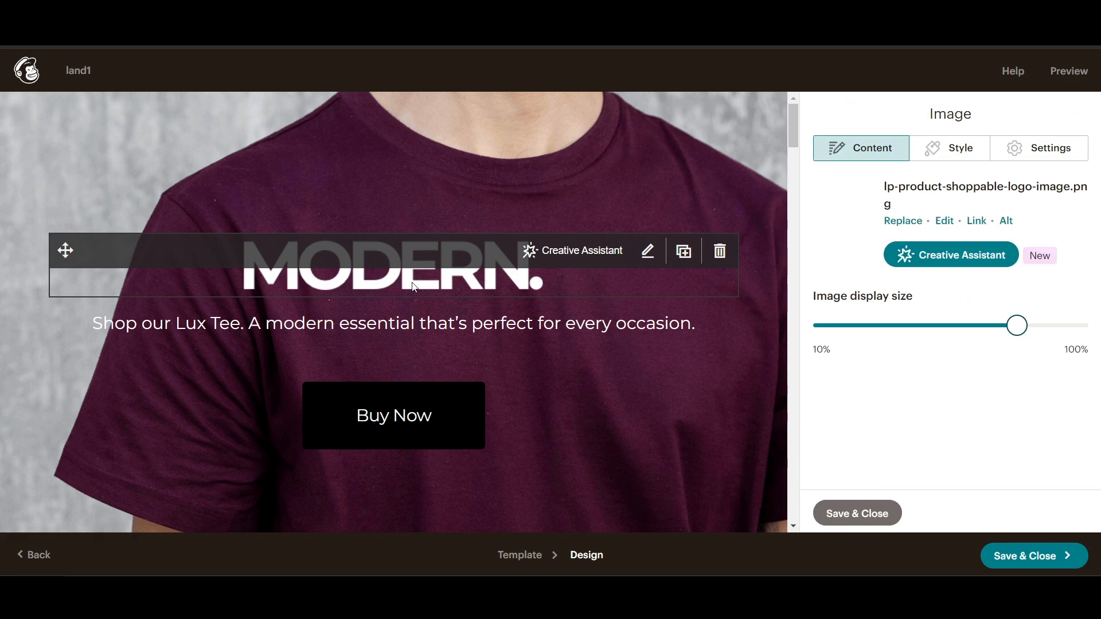
pyautogui.moveTo(1015, 329)
pyautogui.mouseDown()
pyautogui.moveTo(1042, 335)
pyautogui.moveTo(1008, 328)
pyautogui.mouseUp()
pyautogui.click(950, 151)
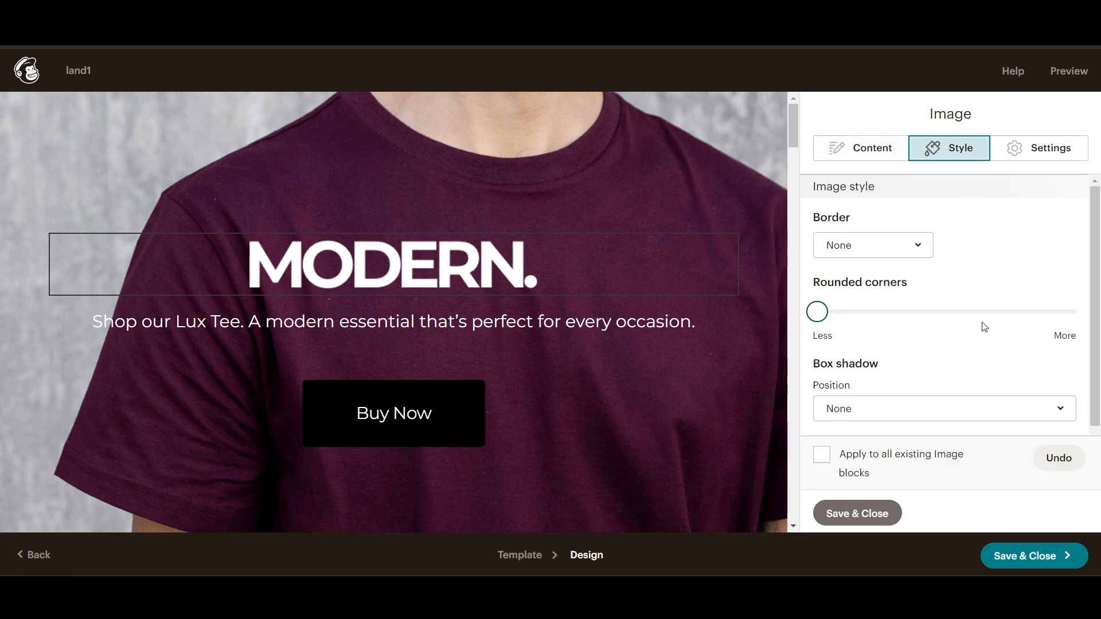
pyautogui.moveTo(818, 312)
pyautogui.mouseDown()
pyautogui.moveTo(1031, 321)
pyautogui.moveTo(818, 314)
pyautogui.mouseUp()
pyautogui.scroll(-1, 888, 413)
pyautogui.click(834, 157)
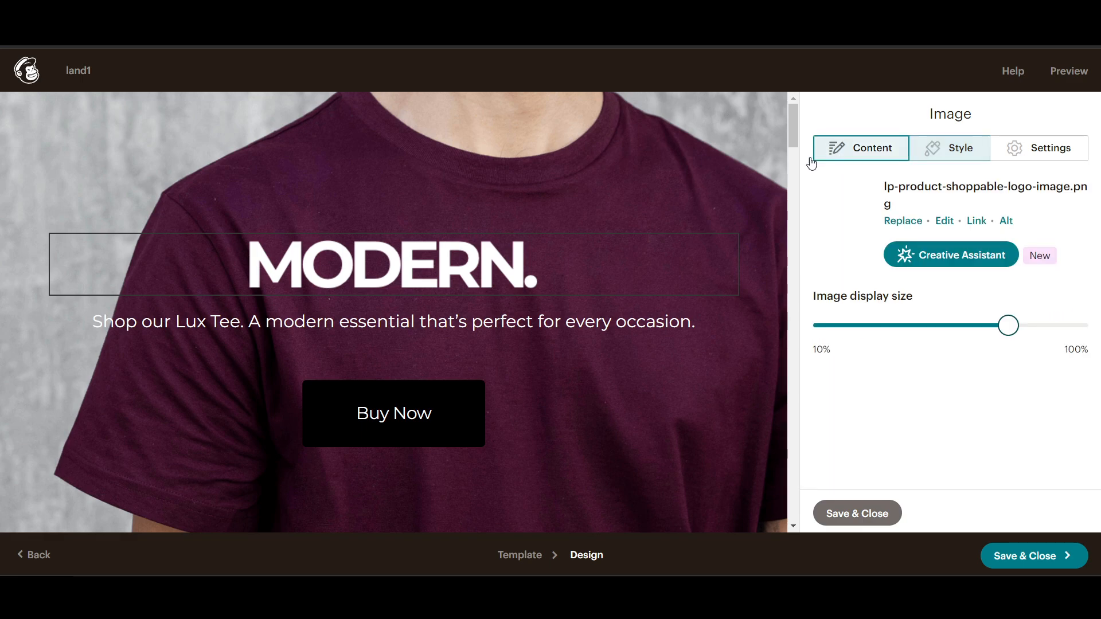
# Step: Move the MODERN logo block below the tagline, then put it back above the tagline
pyautogui.moveTo(66, 248)
pyautogui.moveTo(64, 249); pyautogui.dragTo(45, 88)
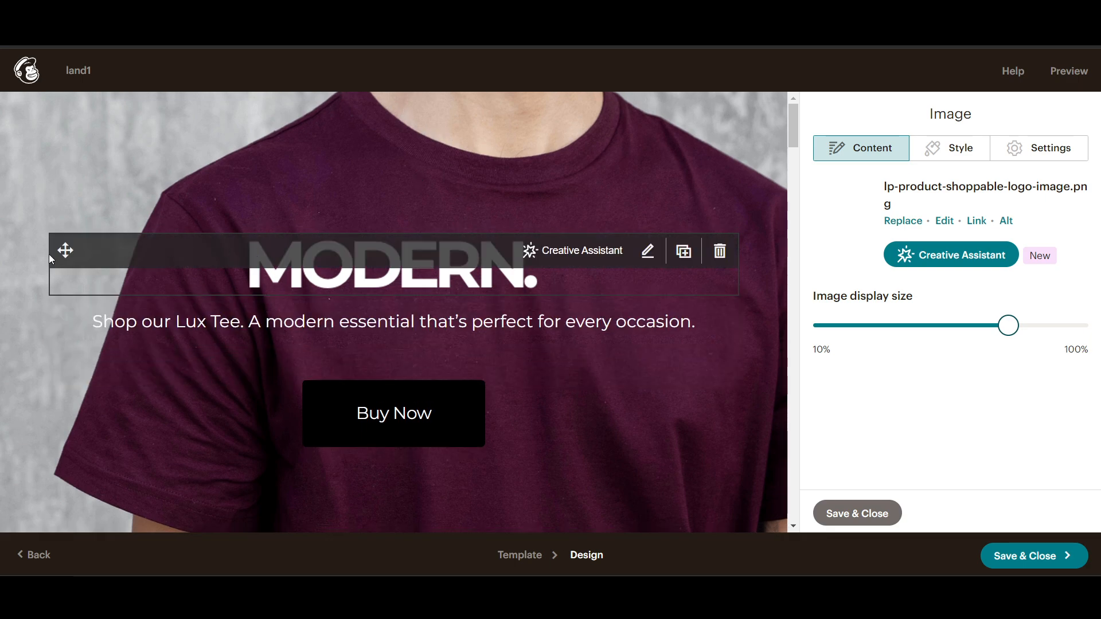
pyautogui.moveTo(66, 250); pyautogui.dragTo(269, 250)
pyautogui.moveTo(285, 342); pyautogui.dragTo(318, 294)
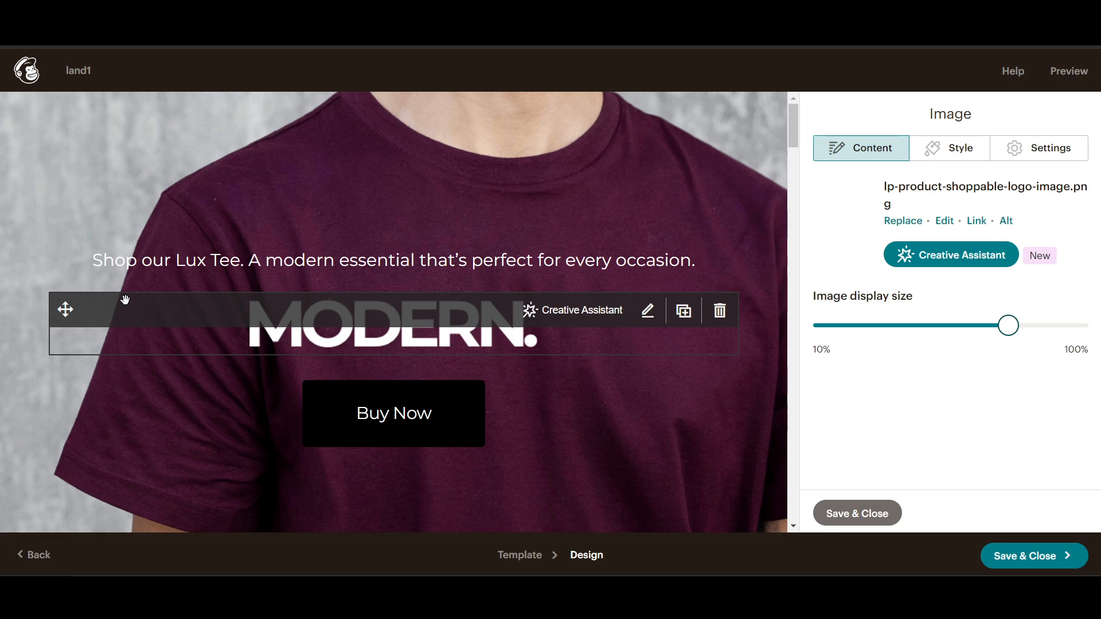
pyautogui.moveTo(118, 308); pyautogui.dragTo(132, 247)
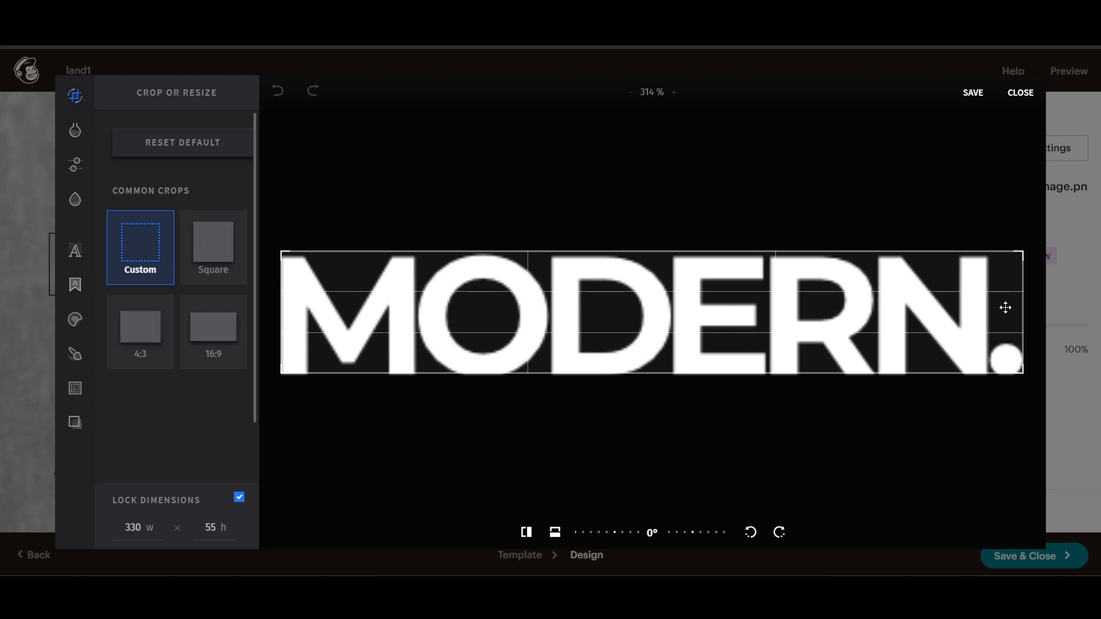
# Step: Try a Square crop on the logo, then return to the full-word Custom crop
pyautogui.moveTo(1019, 258)
pyautogui.mouseDown()
pyautogui.moveTo(755, 294)
pyautogui.moveTo(1015, 260)
pyautogui.mouseUp()
pyautogui.click(225, 240)
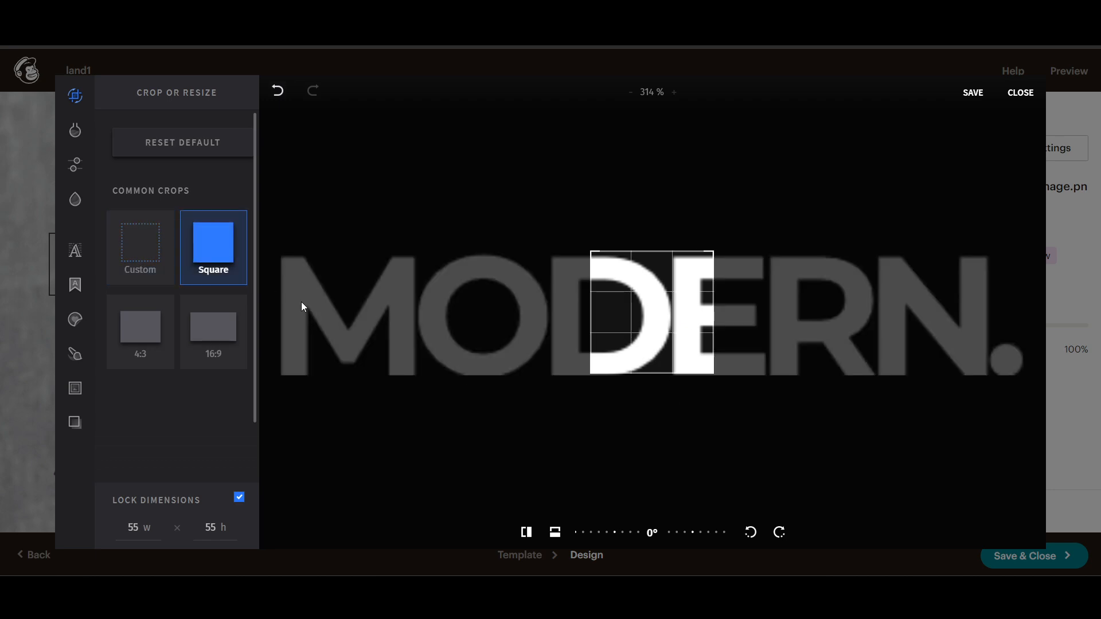
pyautogui.click(129, 265)
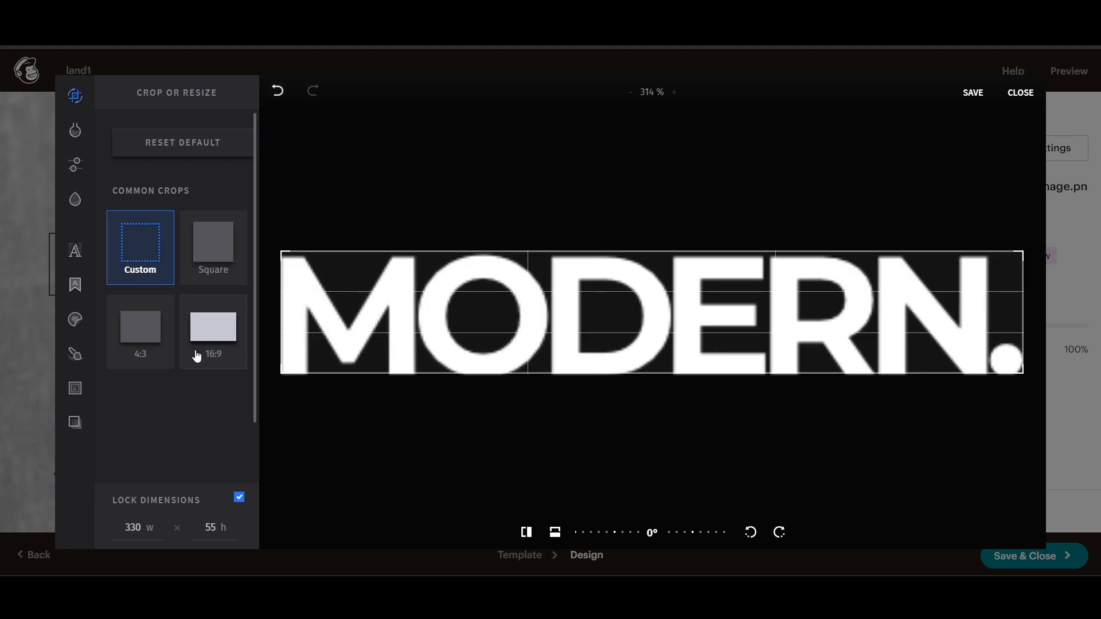
# Step: Try Desert and Peach DuoTone filters, revert to no filter, and adjust brightness
pyautogui.click(77, 134)
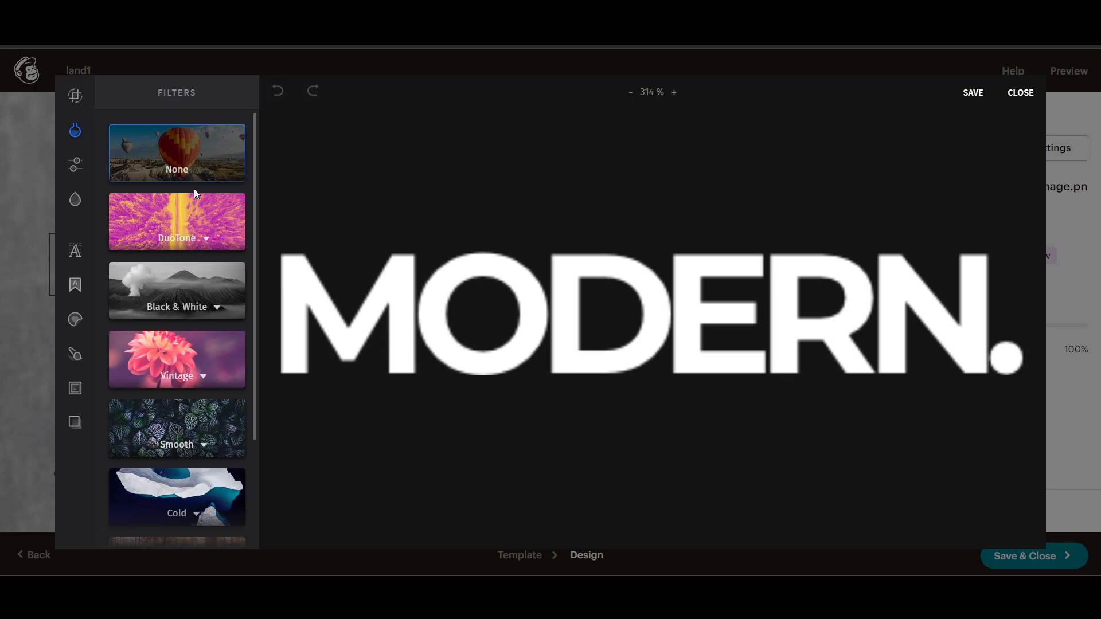
pyautogui.click(196, 216)
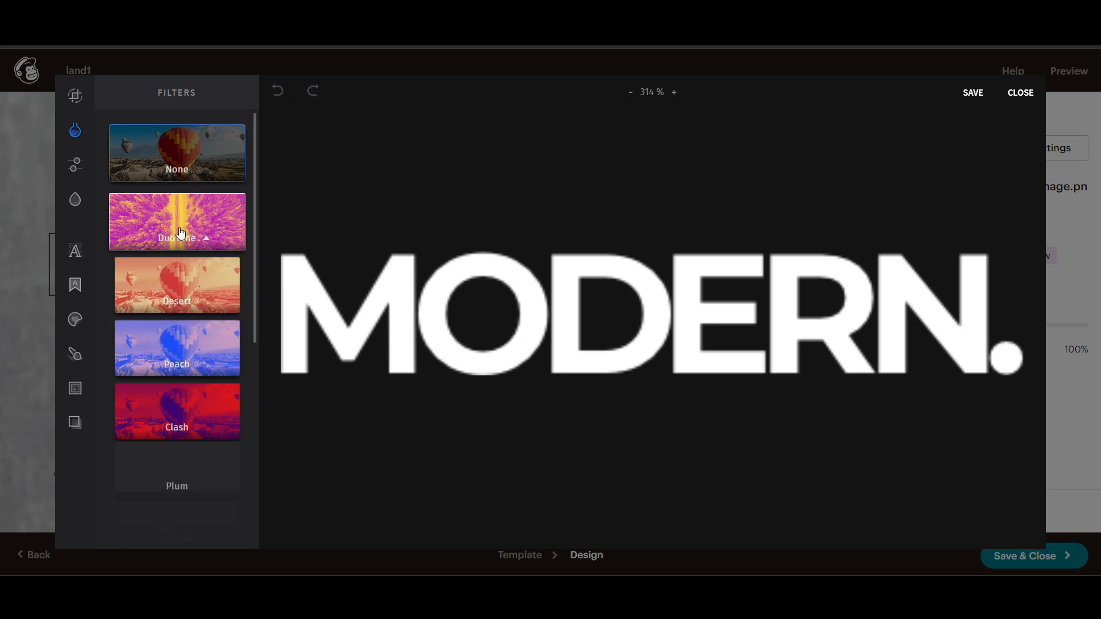
pyautogui.click(176, 310)
pyautogui.click(177, 346)
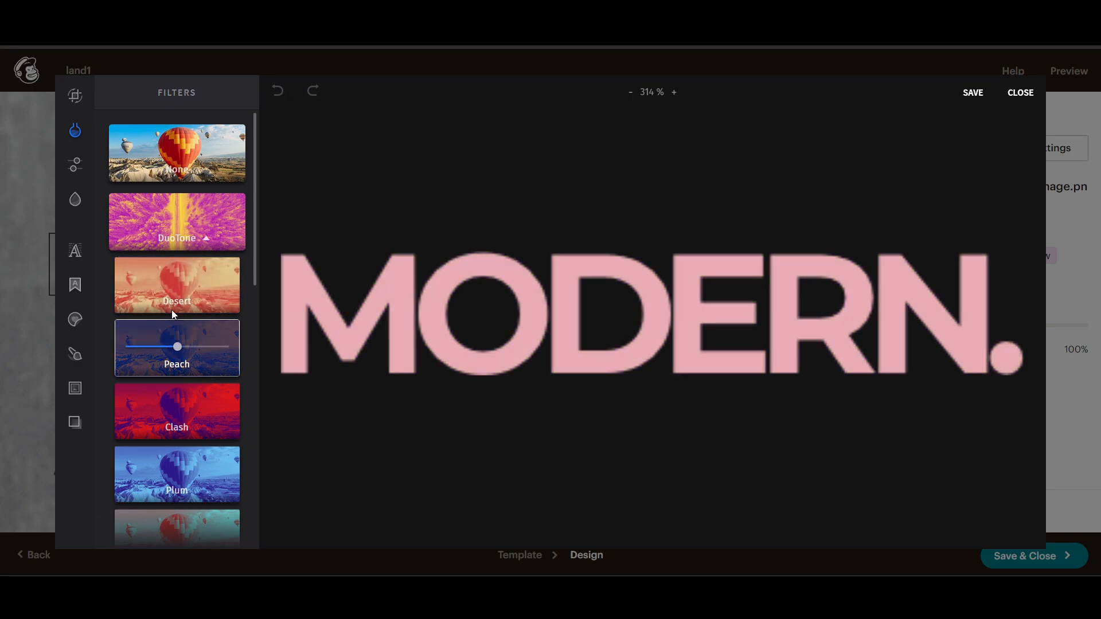
pyautogui.click(168, 179)
pyautogui.click(77, 166)
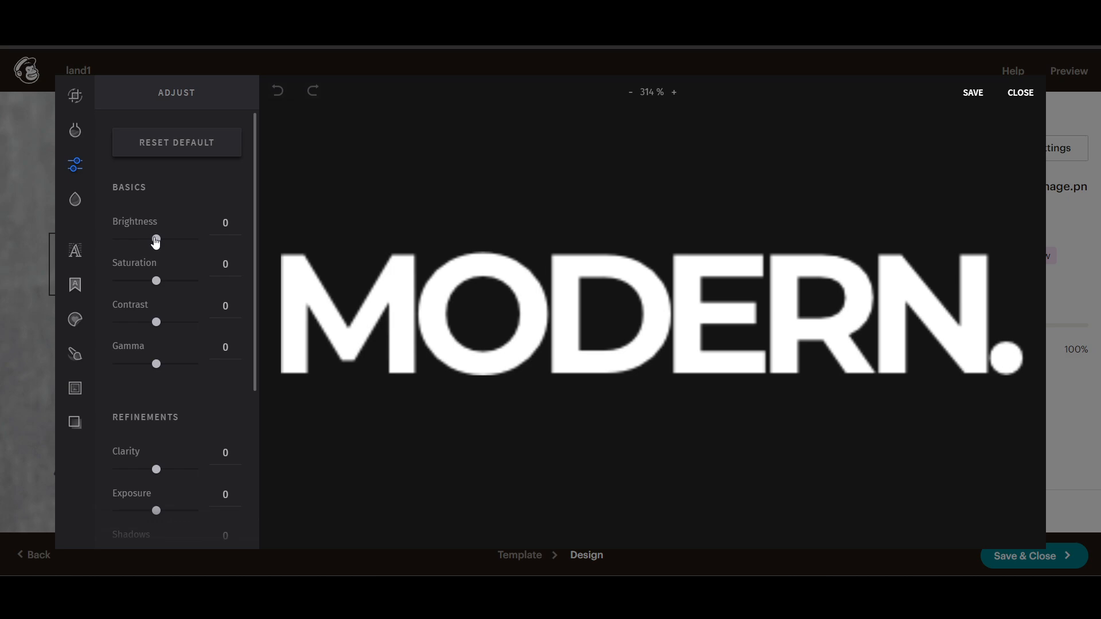
pyautogui.moveTo(155, 241)
pyautogui.mouseDown()
pyautogui.moveTo(167, 239)
pyautogui.moveTo(140, 243)
pyautogui.moveTo(159, 248)
pyautogui.mouseUp()
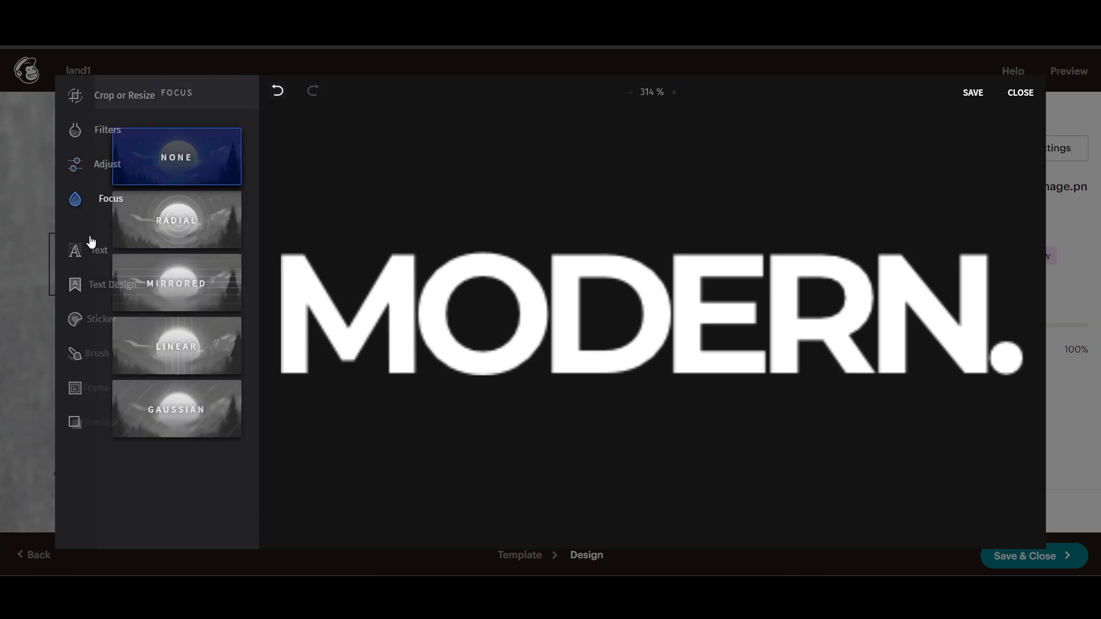
# Step: Add a text box to the logo image, reposition it, then delete it
pyautogui.click(75, 250)
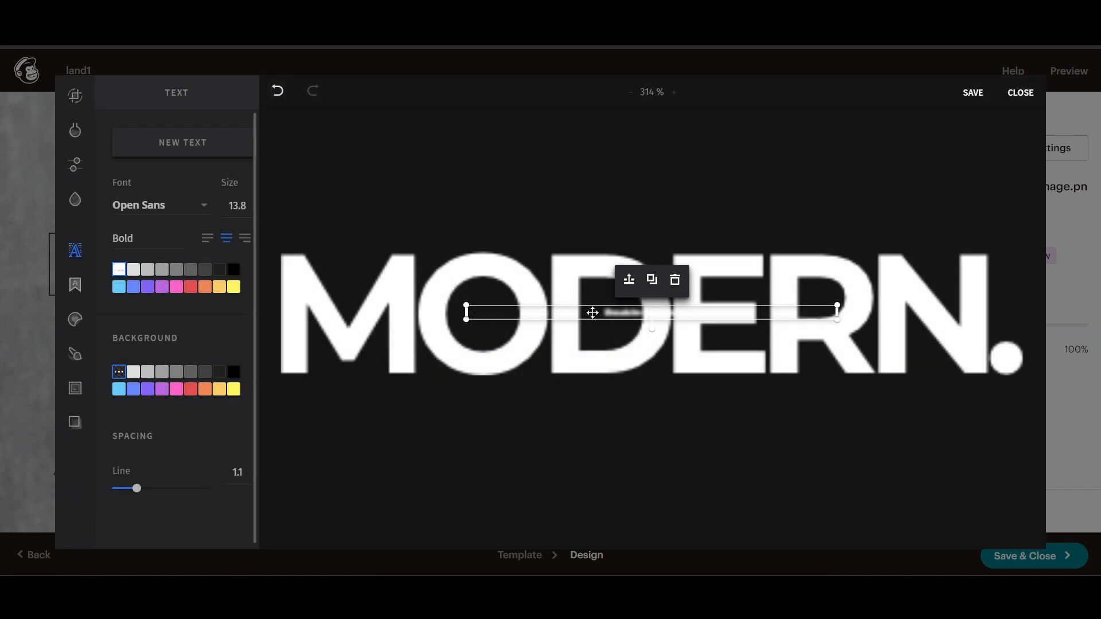
pyautogui.moveTo(627, 320); pyautogui.dragTo(657, 418)
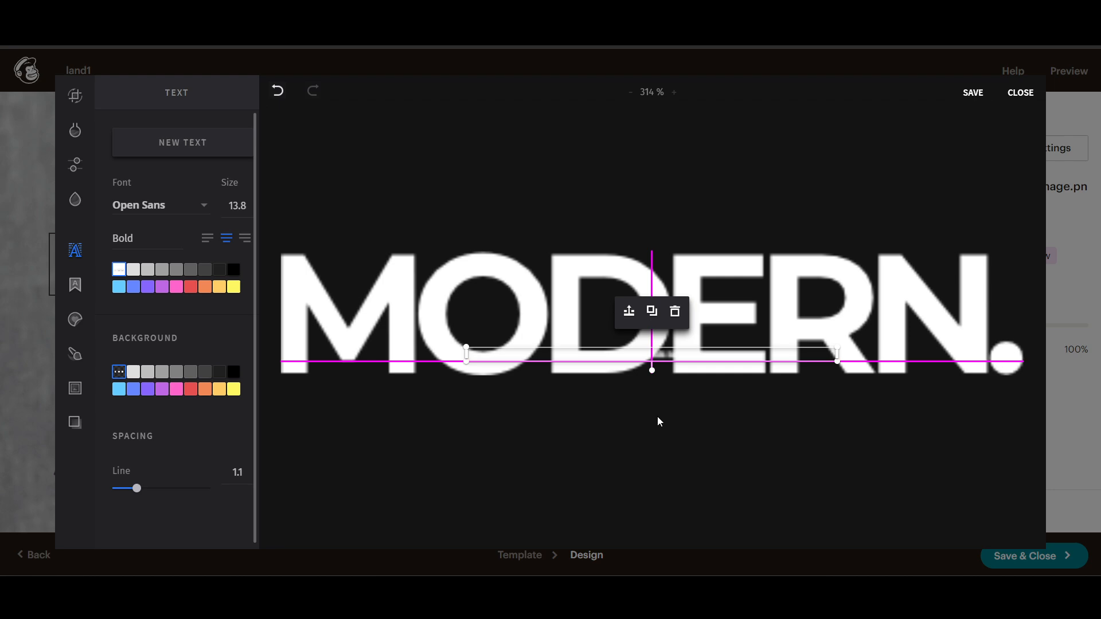
pyautogui.moveTo(652, 356); pyautogui.dragTo(650, 313)
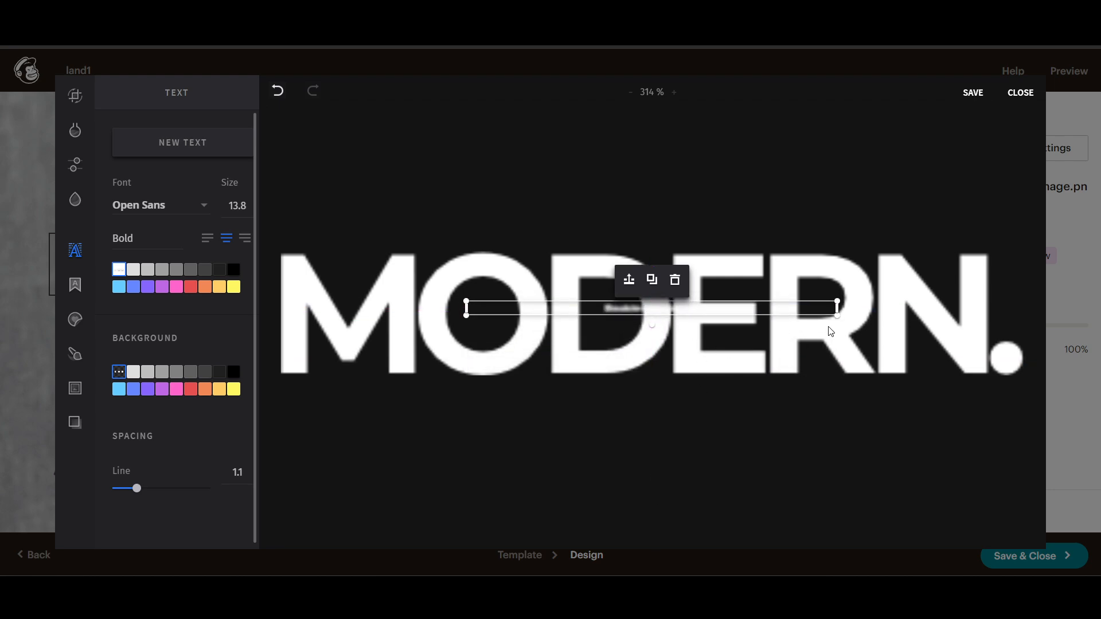
pyautogui.click(675, 281)
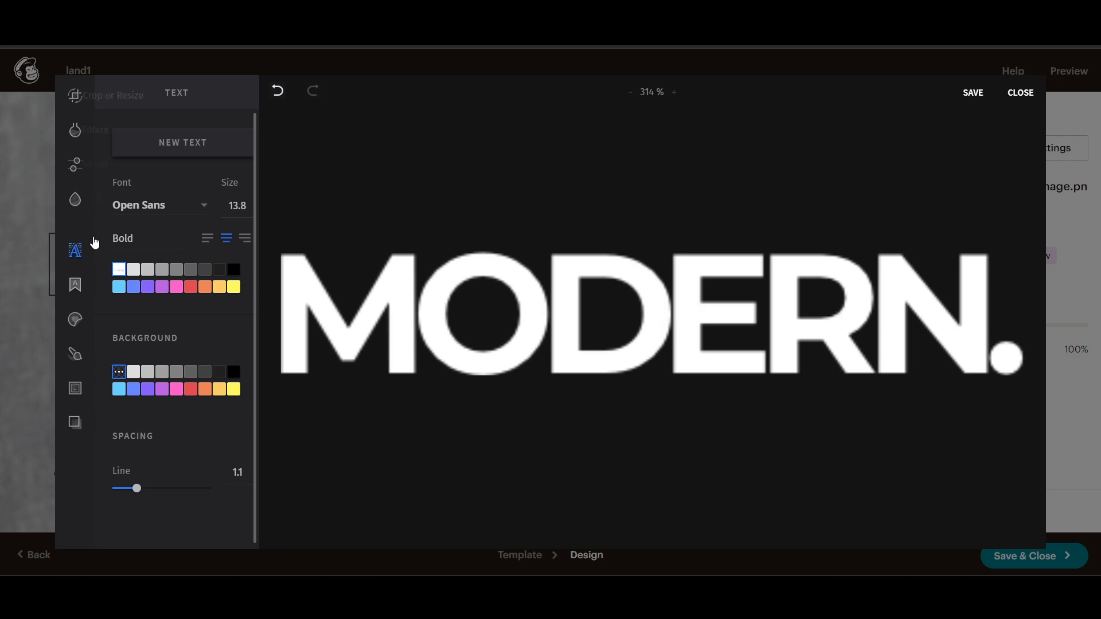
# Step: Add the OTAKU preset text design, enlarge and nudge it, delete it, and pick orange
pyautogui.click(75, 285)
pyautogui.click(133, 274)
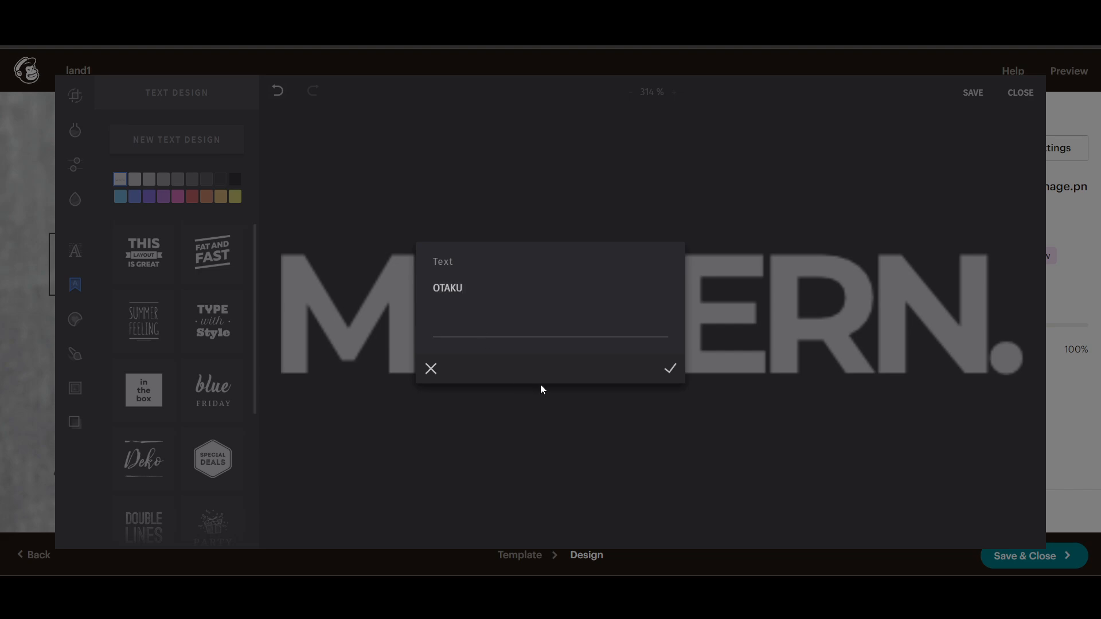
pyautogui.click(671, 369)
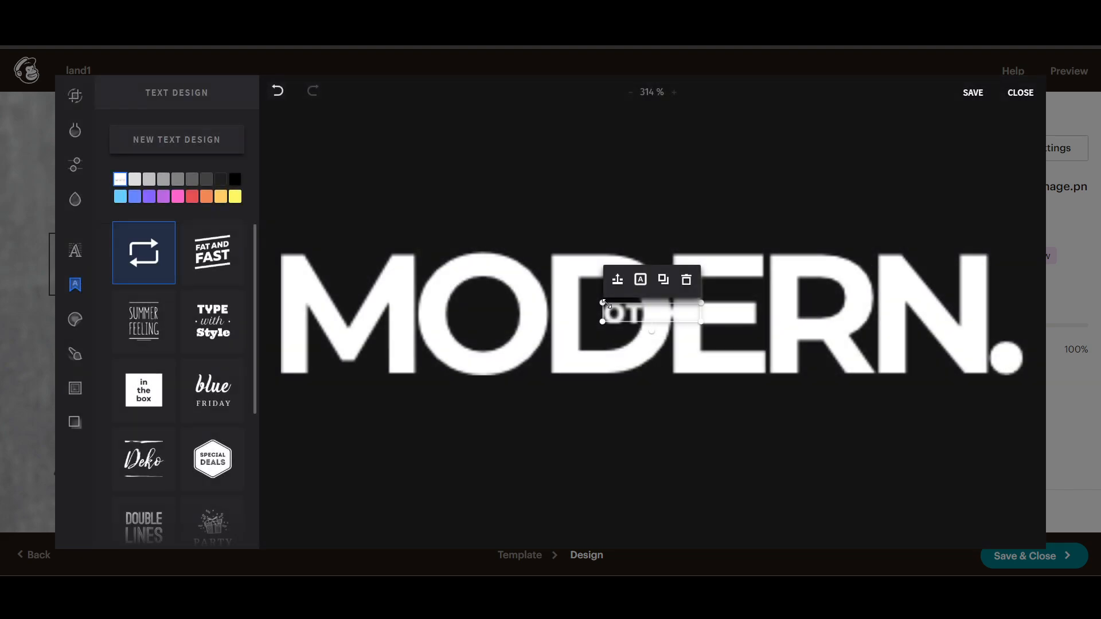
pyautogui.moveTo(606, 303); pyautogui.dragTo(406, 184)
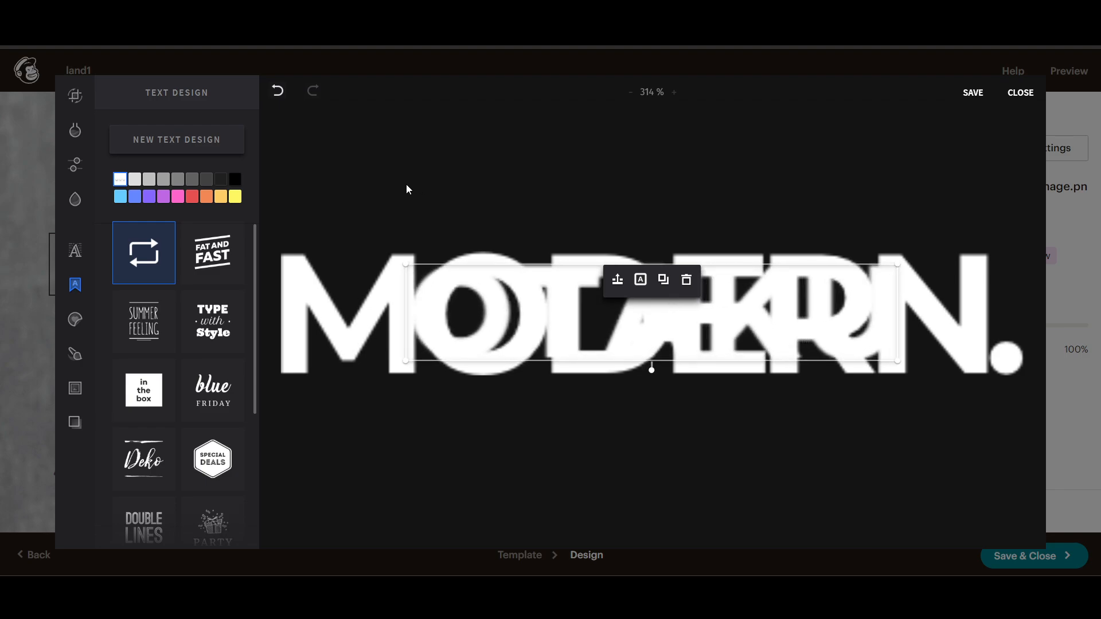
pyautogui.click(371, 298)
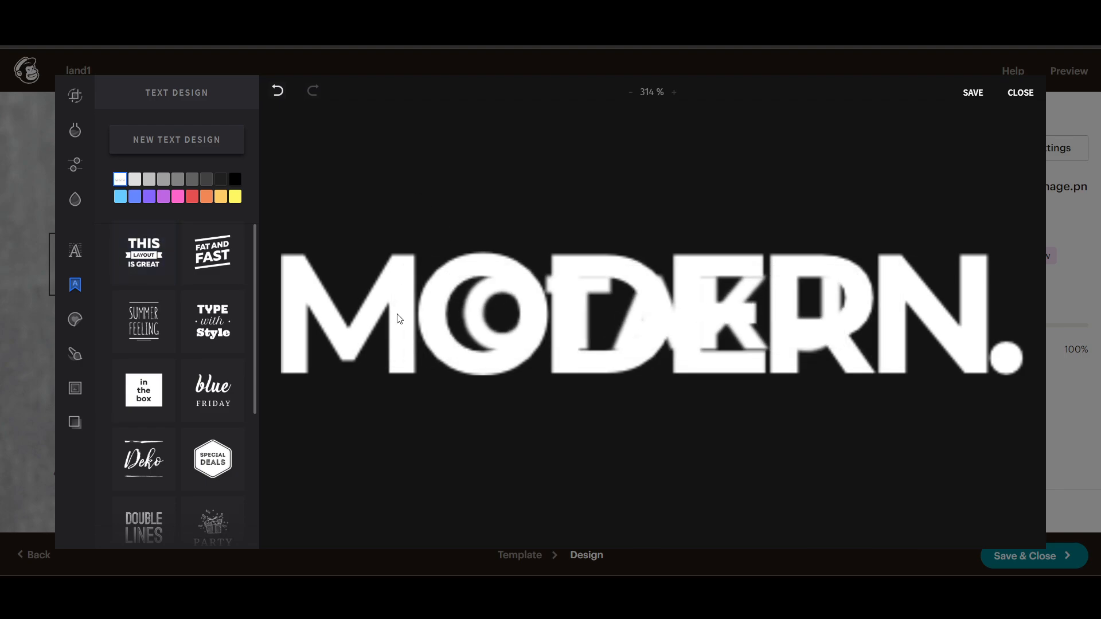
pyautogui.click(574, 339)
pyautogui.moveTo(608, 322)
pyautogui.mouseDown()
pyautogui.moveTo(602, 356)
pyautogui.moveTo(603, 333)
pyautogui.mouseUp()
pyautogui.click(686, 280)
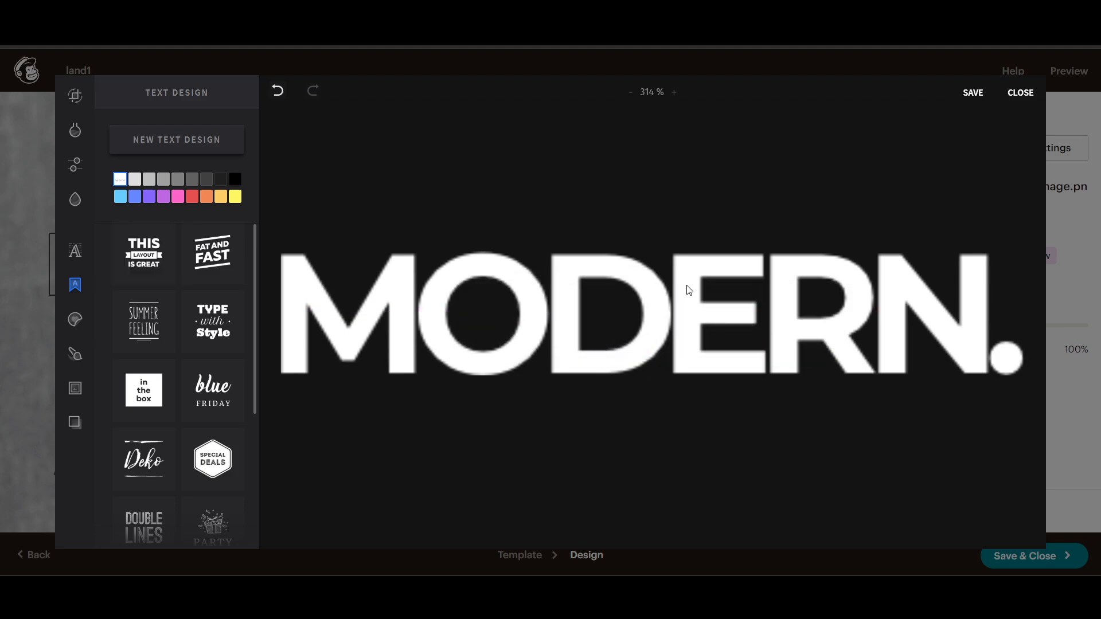
pyautogui.scroll(-5, 217, 283)
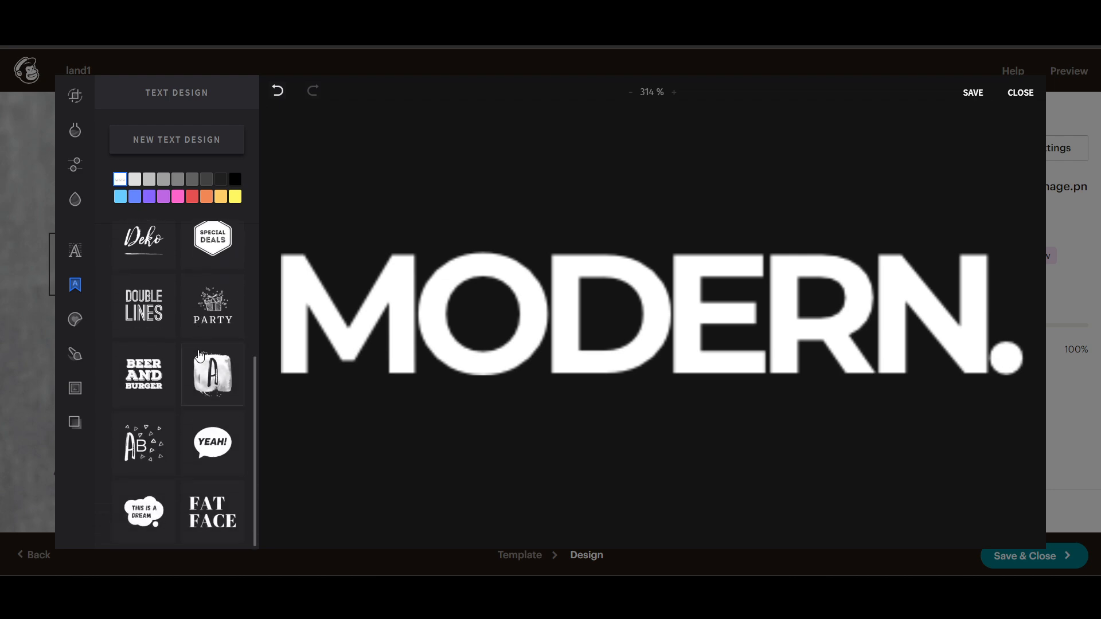
pyautogui.click(208, 199)
pyautogui.scroll(5, 151, 403)
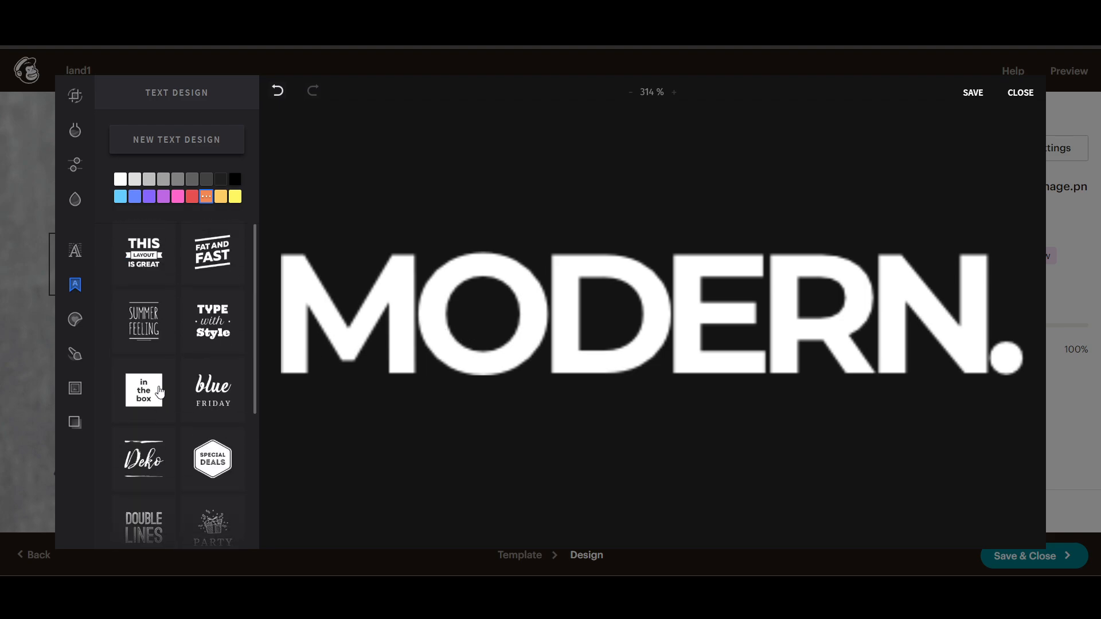
# Step: Browse the Sticker, Brush, Frame and Overlays options, then save and close the image editor
pyautogui.click(75, 319)
pyautogui.click(76, 353)
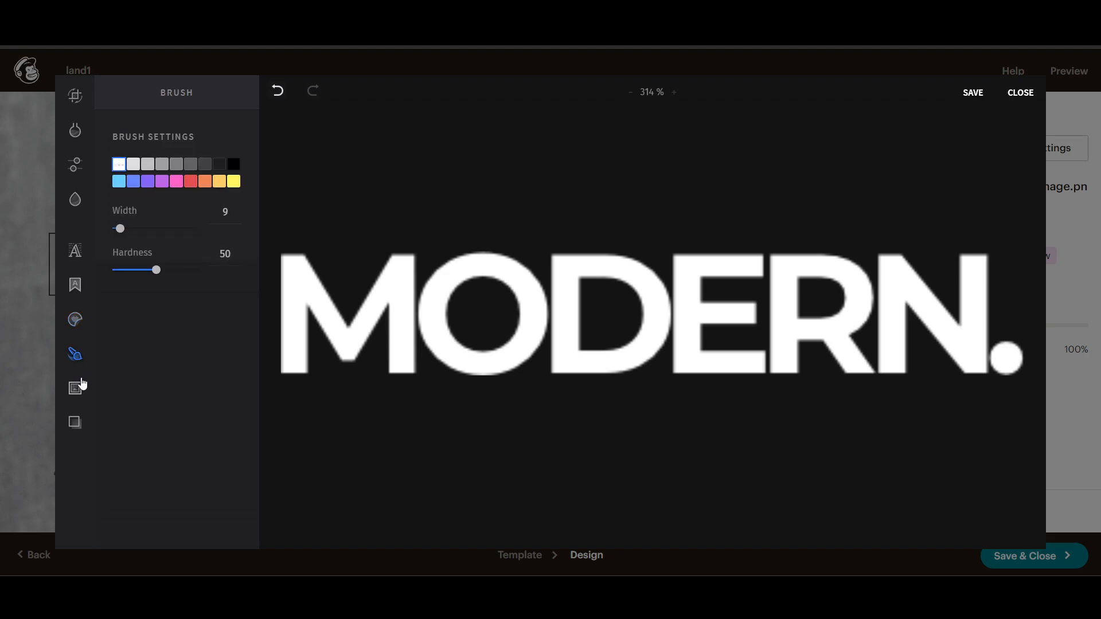
pyautogui.click(77, 389)
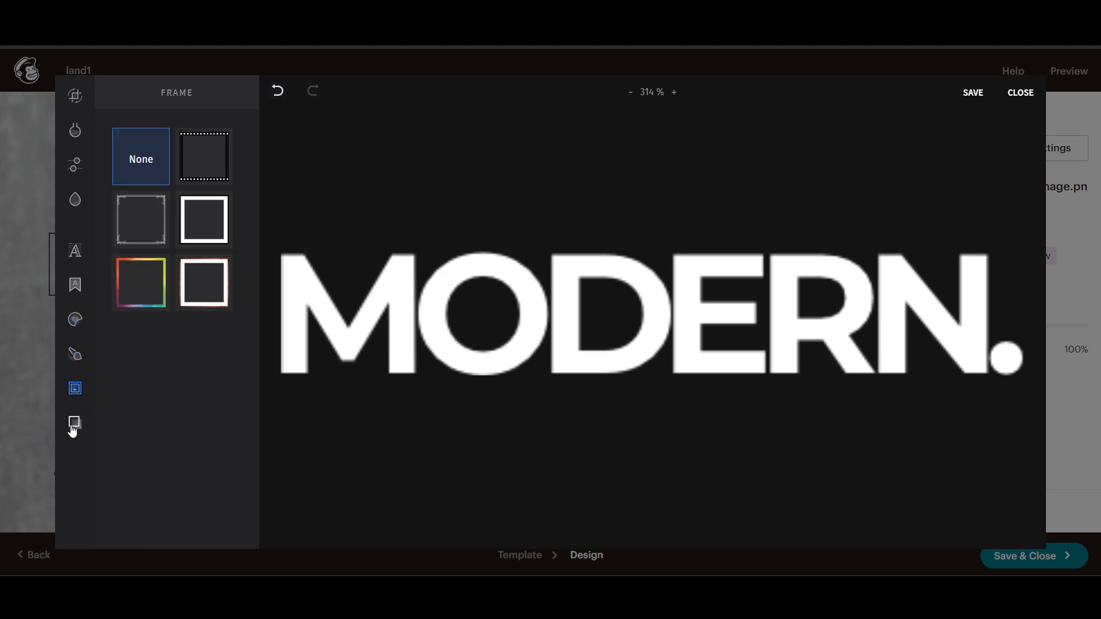
pyautogui.click(75, 423)
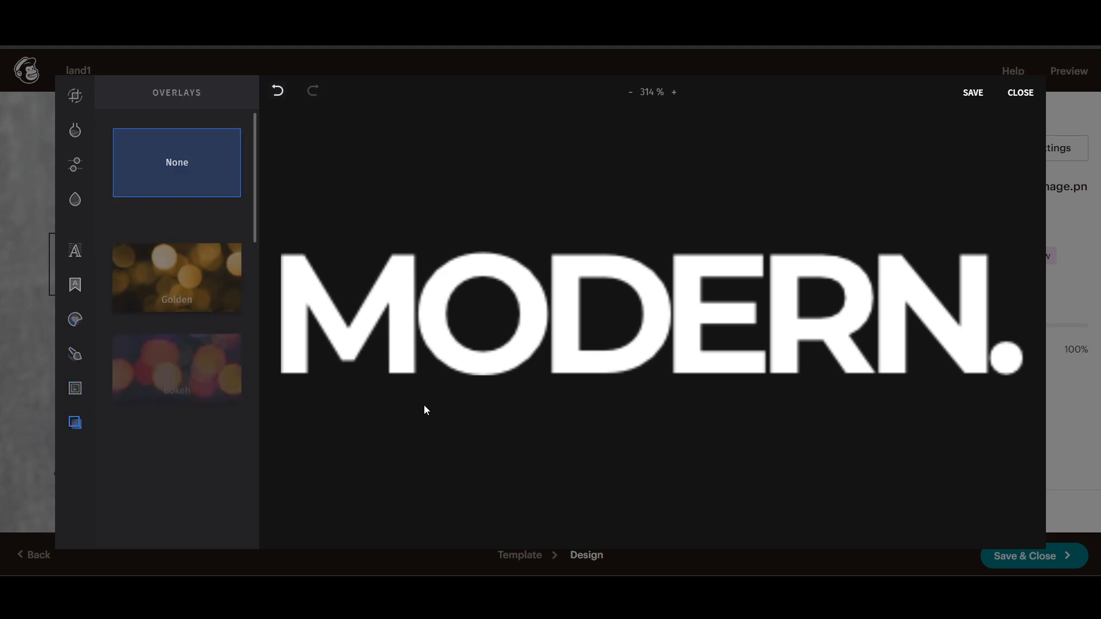
pyautogui.click(983, 95)
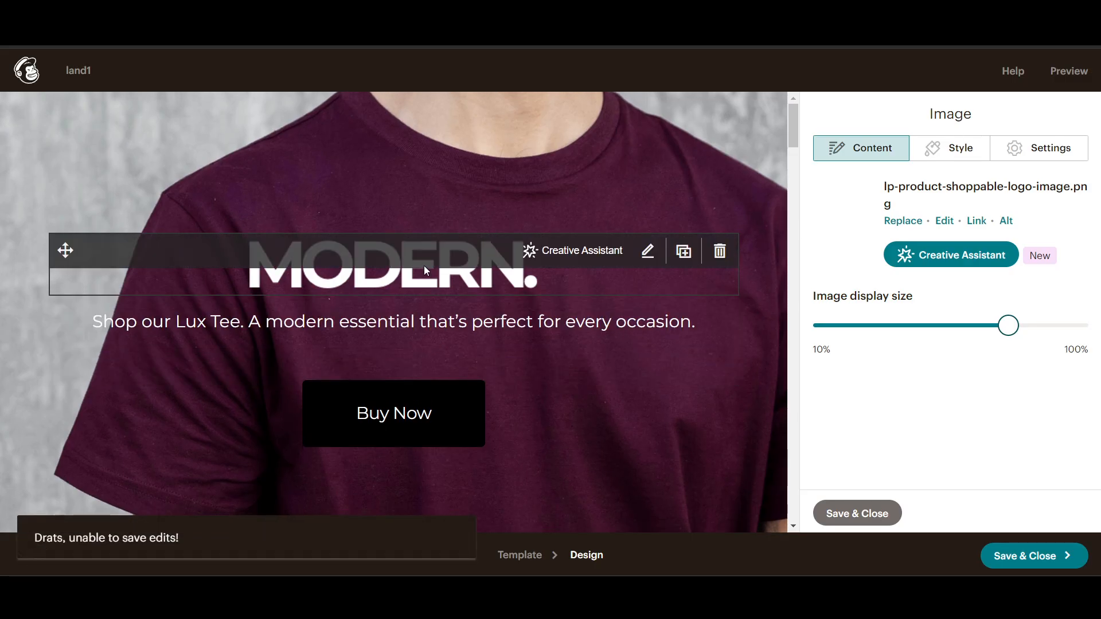
# Step: Open the Content studio, begin entering a website URL, then close it without importing
pyautogui.click(964, 267)
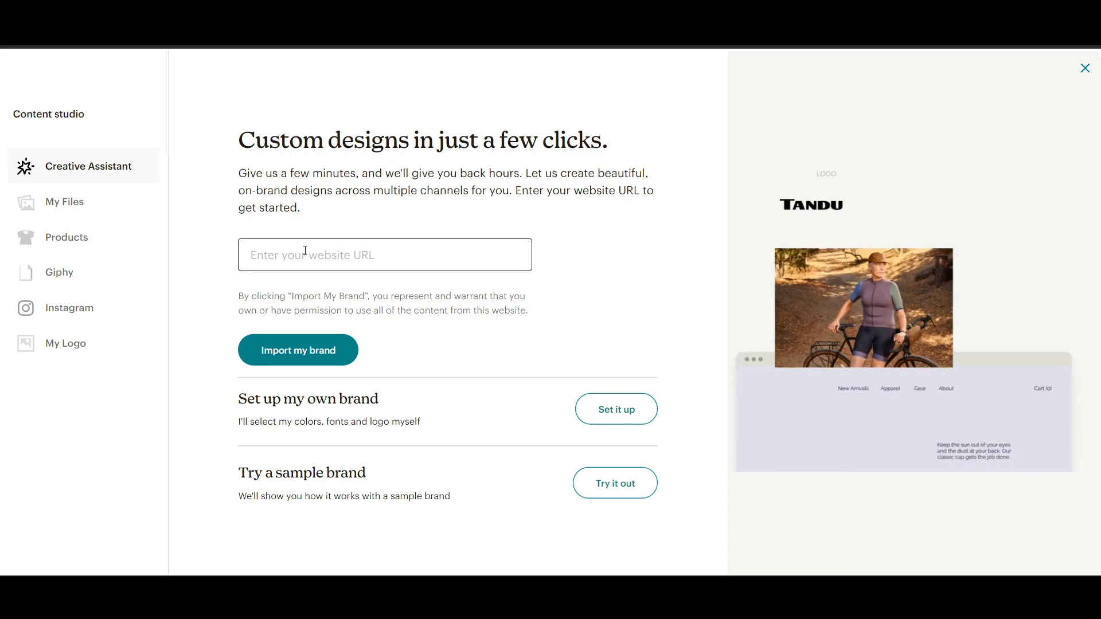
pyautogui.click(306, 250)
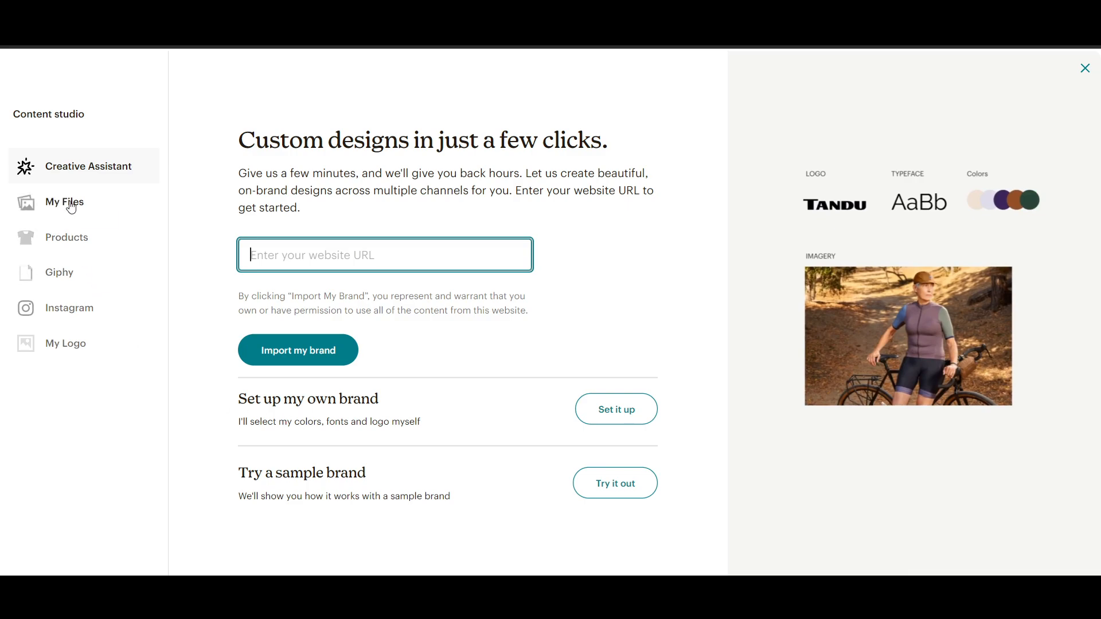
pyautogui.click(1084, 69)
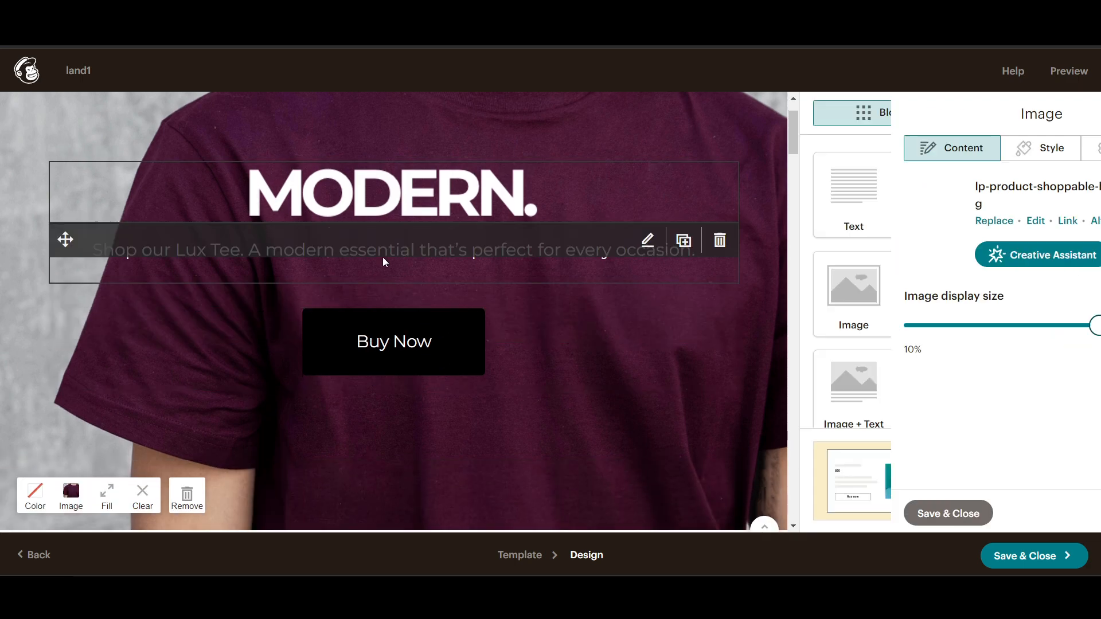
# Step: Move the Buy Now block directly under the Lux Tee tagline and save the tagline text
pyautogui.click(458, 257)
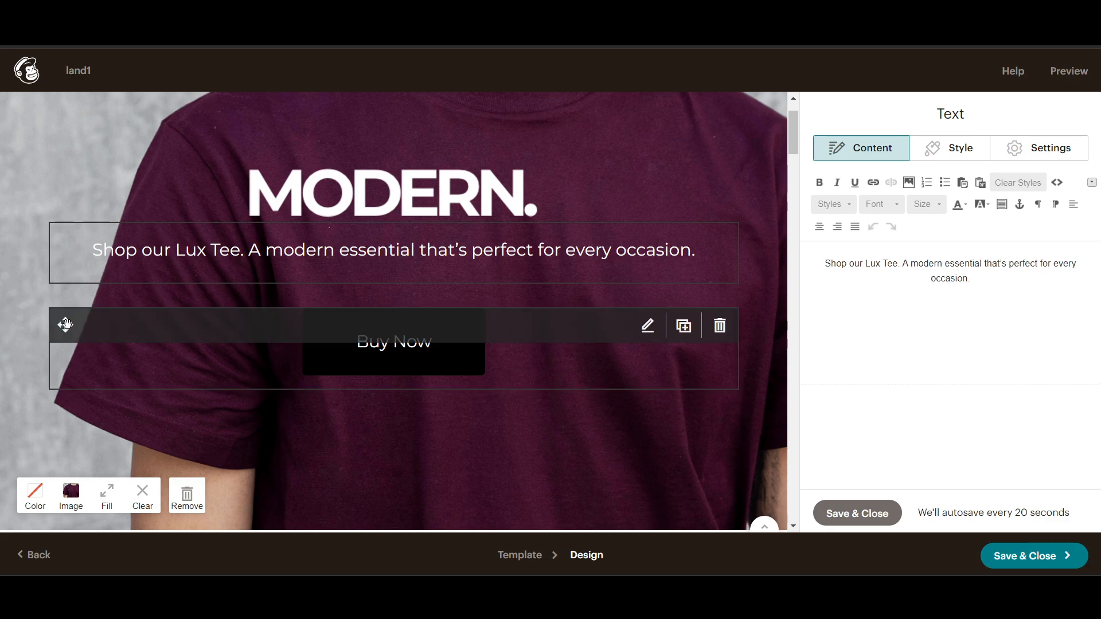
pyautogui.moveTo(64, 325); pyautogui.dragTo(52, 296)
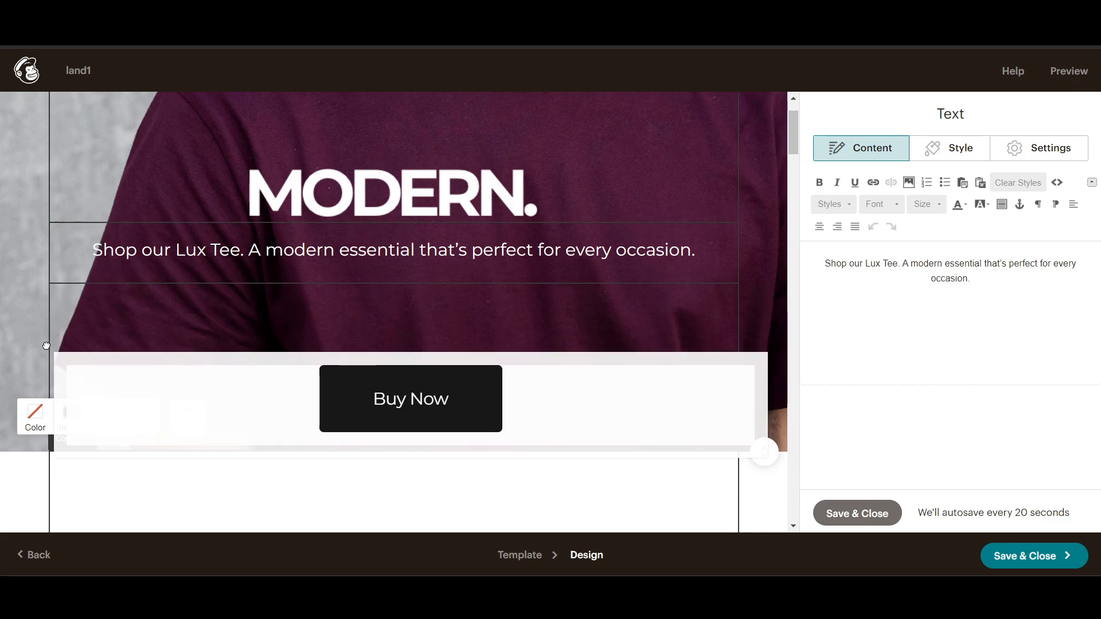
pyautogui.scroll(-3, 405, 414)
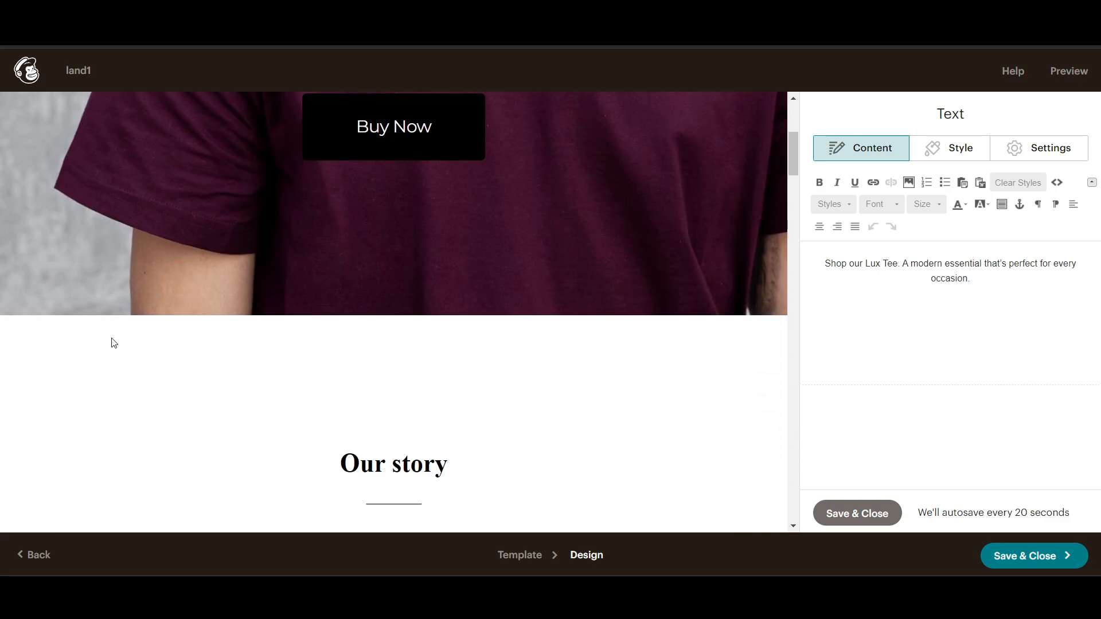
pyautogui.scroll(3, 111, 341)
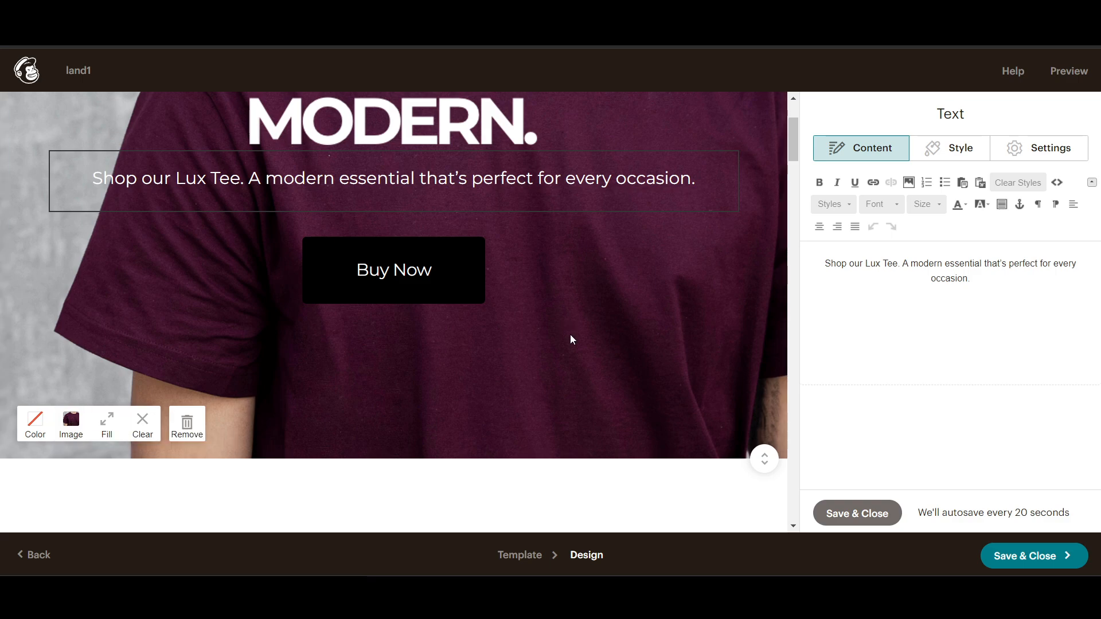
pyautogui.click(855, 514)
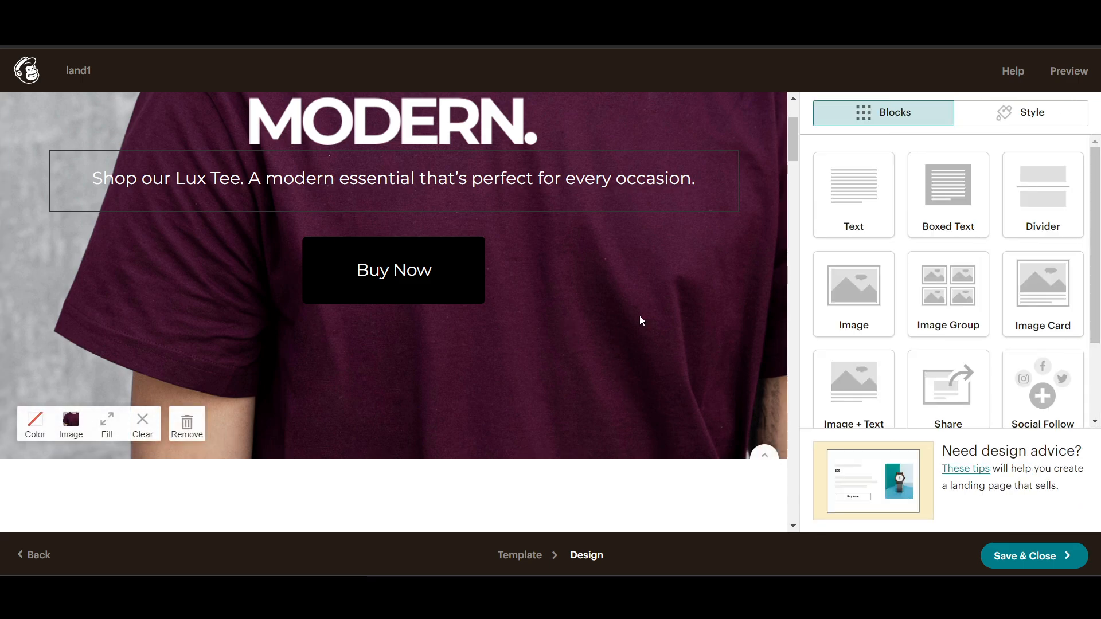
pyautogui.scroll(3, 633, 413)
pyautogui.scroll(-3, 632, 413)
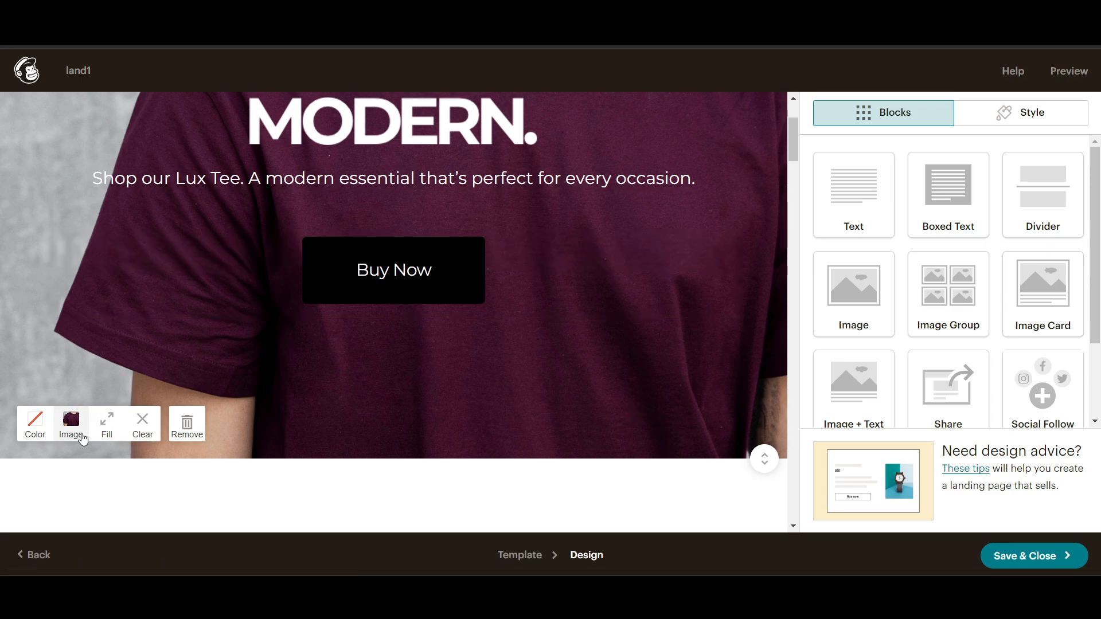
# Step: Upload Thumbnail Background.png through My Files as the hero's new background image
pyautogui.click(79, 428)
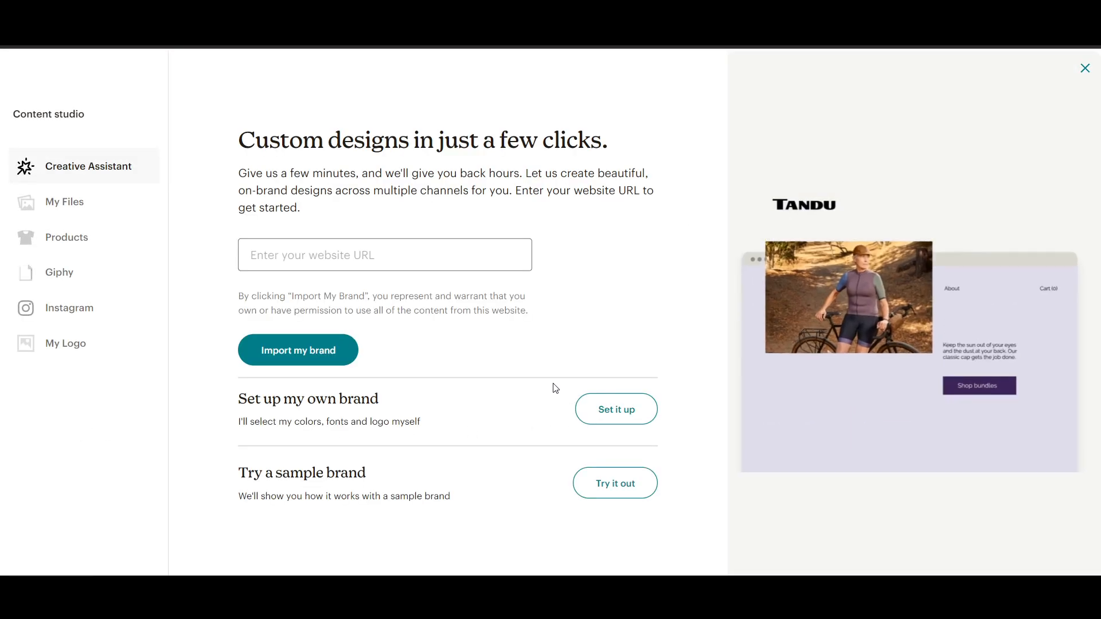
pyautogui.click(51, 239)
pyautogui.click(50, 207)
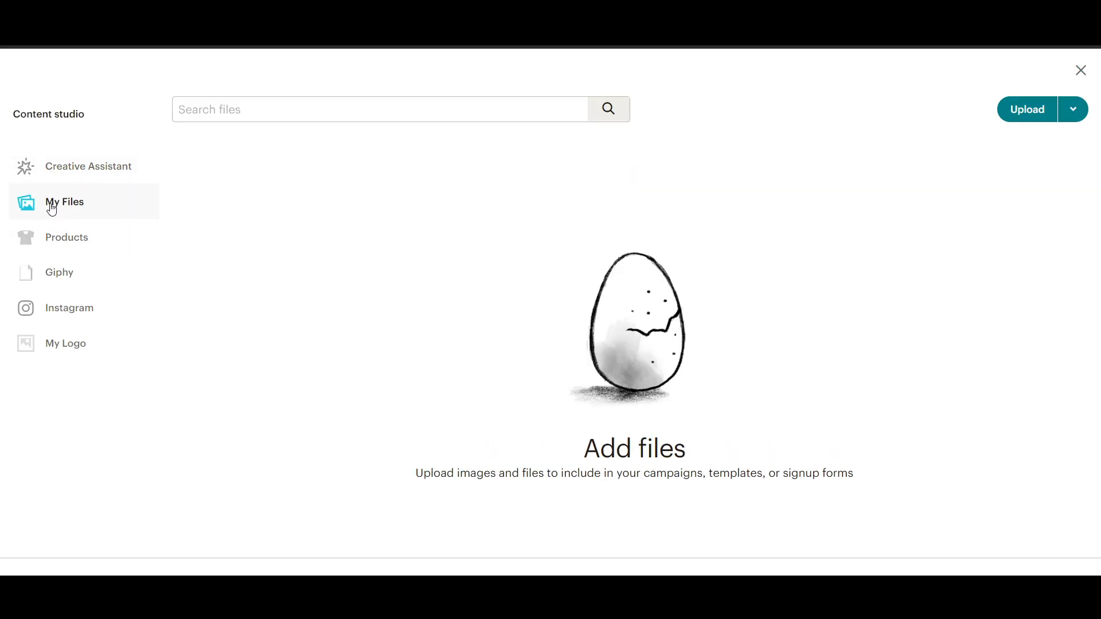
pyautogui.click(1019, 105)
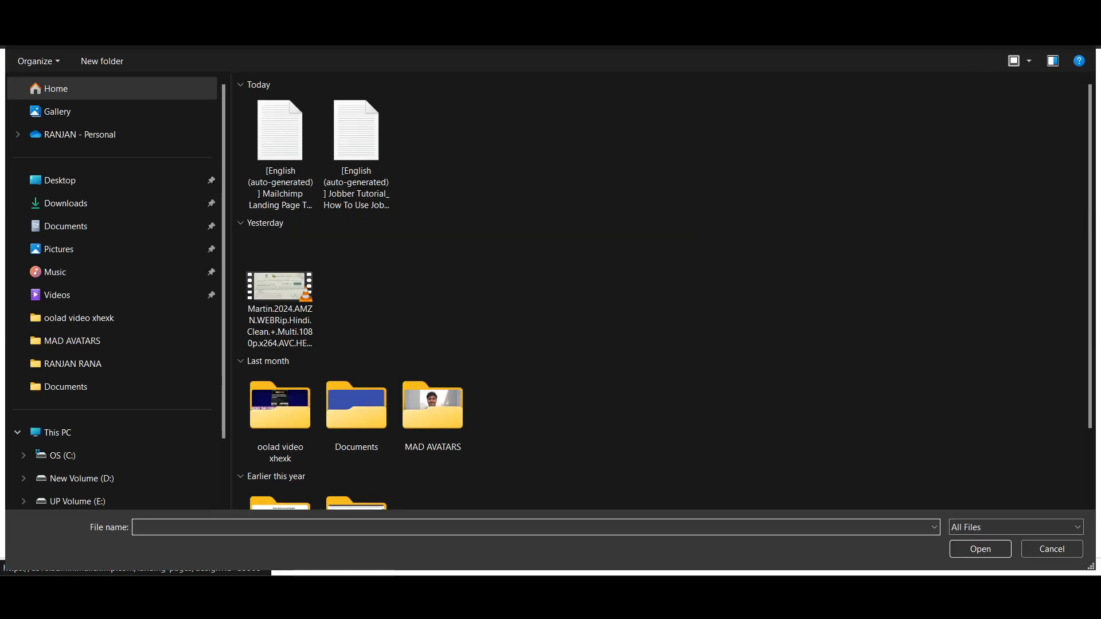
pyautogui.press('Escape')
pyautogui.press('Escape')
pyautogui.scroll(1, 522, 408)
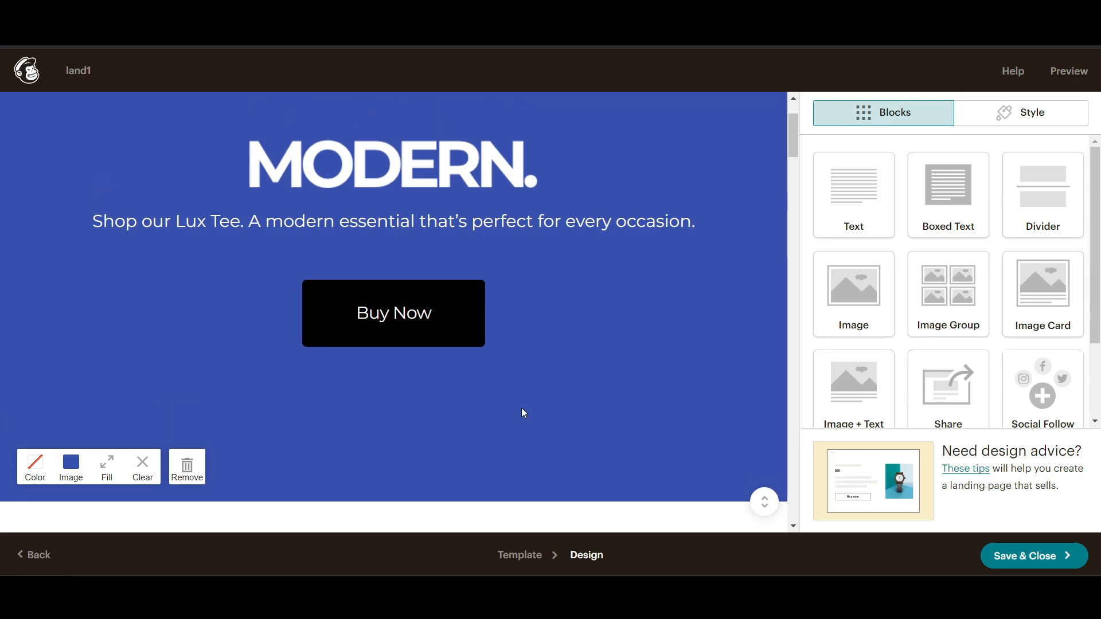
pyautogui.scroll(2, 521, 407)
pyautogui.scroll(-3, 552, 338)
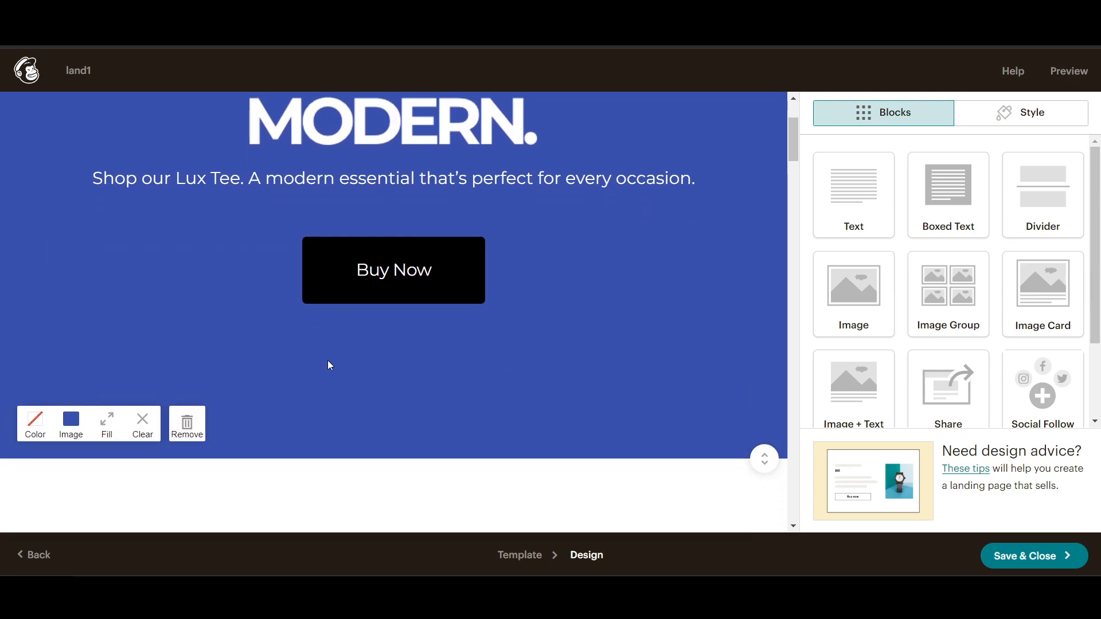
pyautogui.scroll(2, 328, 360)
pyautogui.scroll(-3, 327, 364)
# Step: Upload home_Page_1.png via My Files and use it as the hero background
pyautogui.click(72, 356)
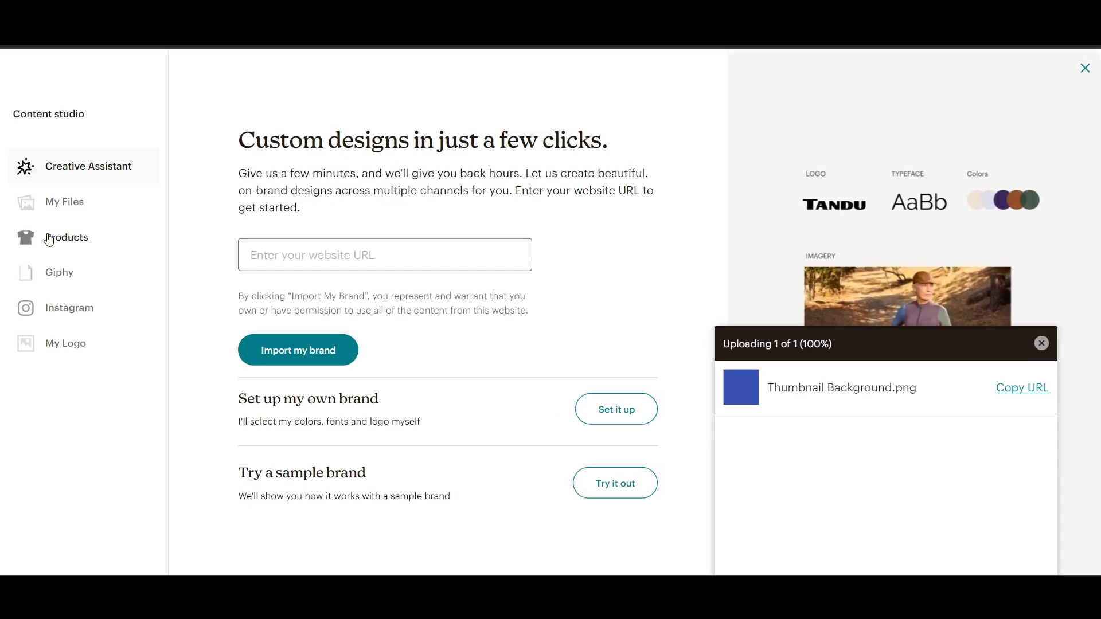
pyautogui.click(54, 202)
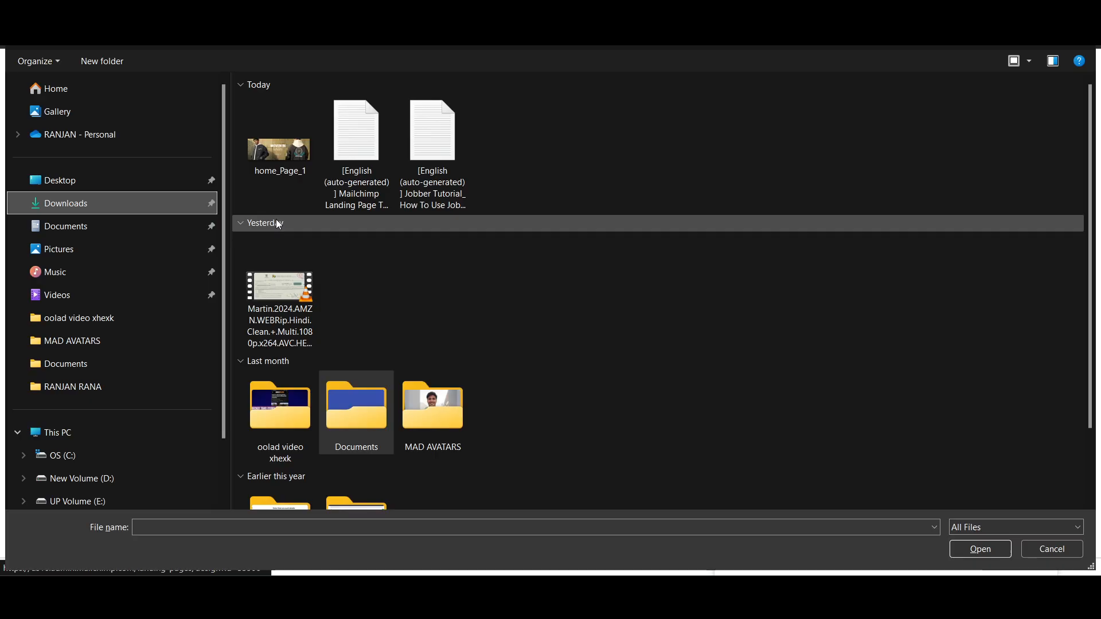
pyautogui.click(280, 138)
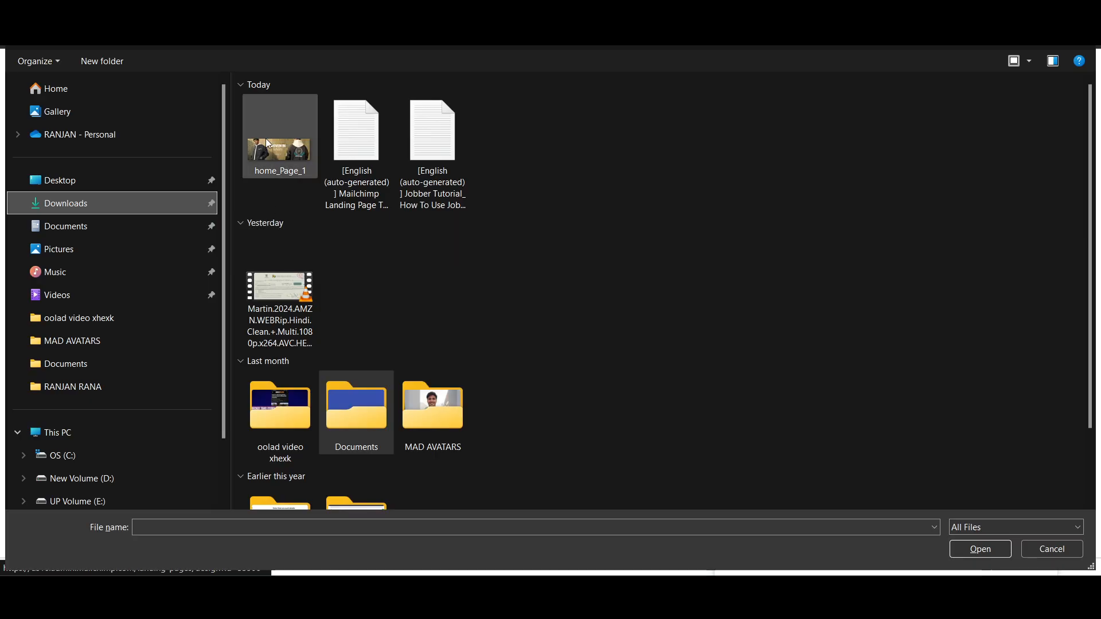
pyautogui.click(1001, 553)
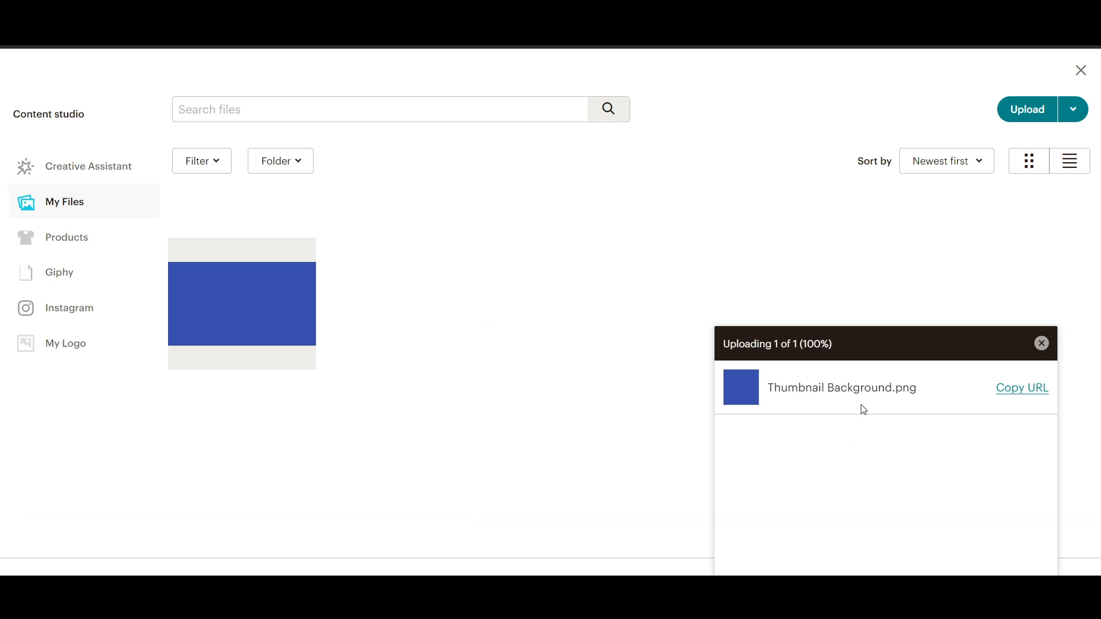
pyautogui.moveTo(921, 396); pyautogui.dragTo(894, 390)
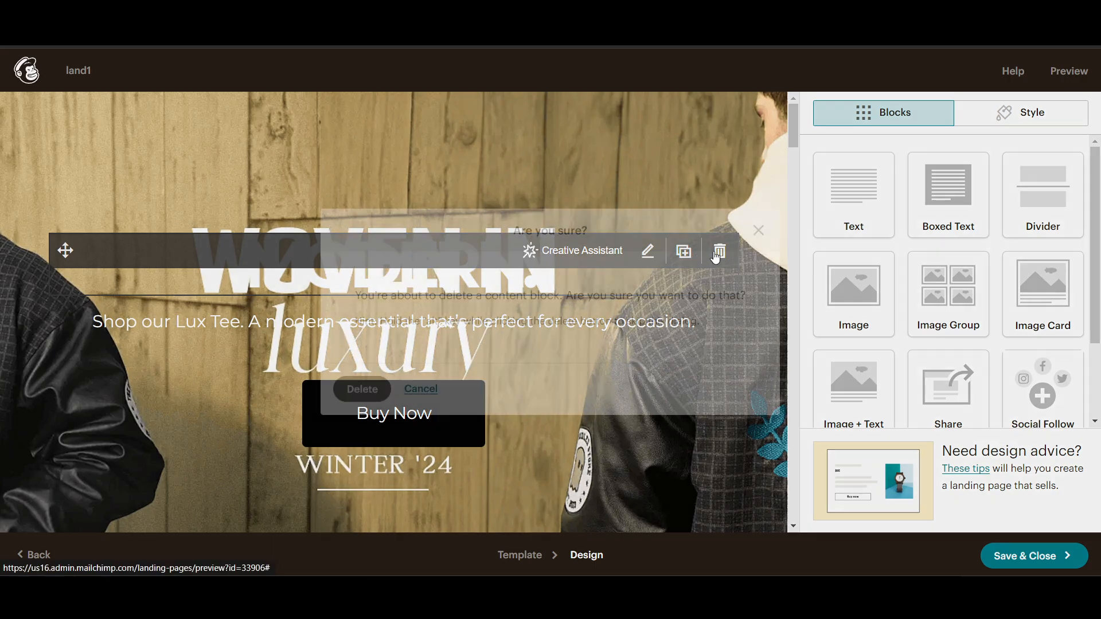
# Step: Delete the MODERN heading, Lux Tee tagline and Buy Now blocks; tile the background at actual size
pyautogui.click(719, 250)
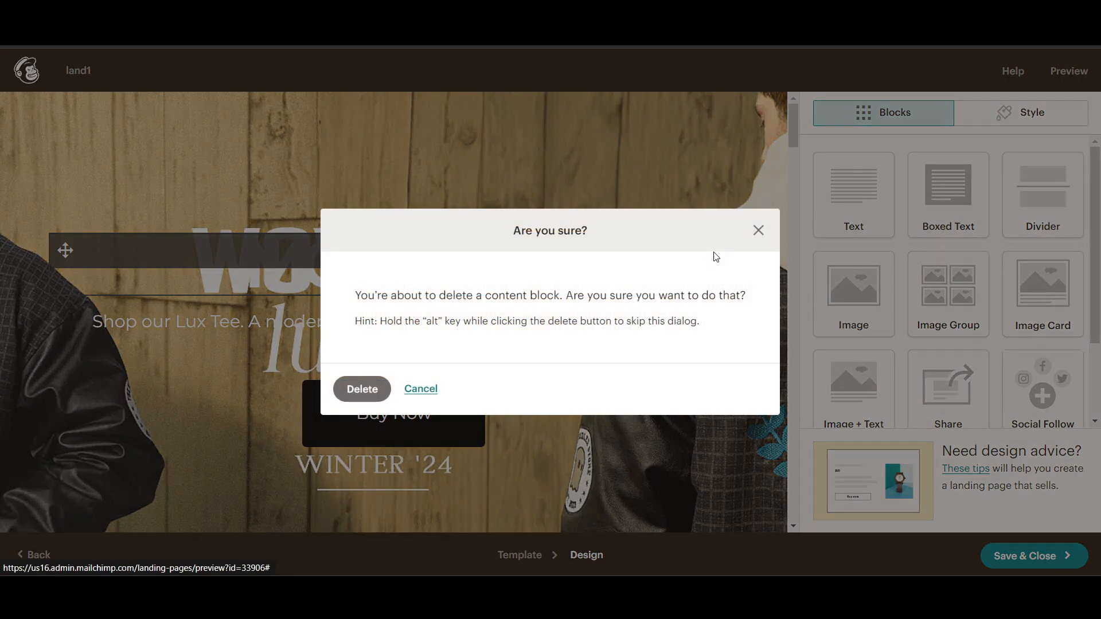
pyautogui.click(357, 395)
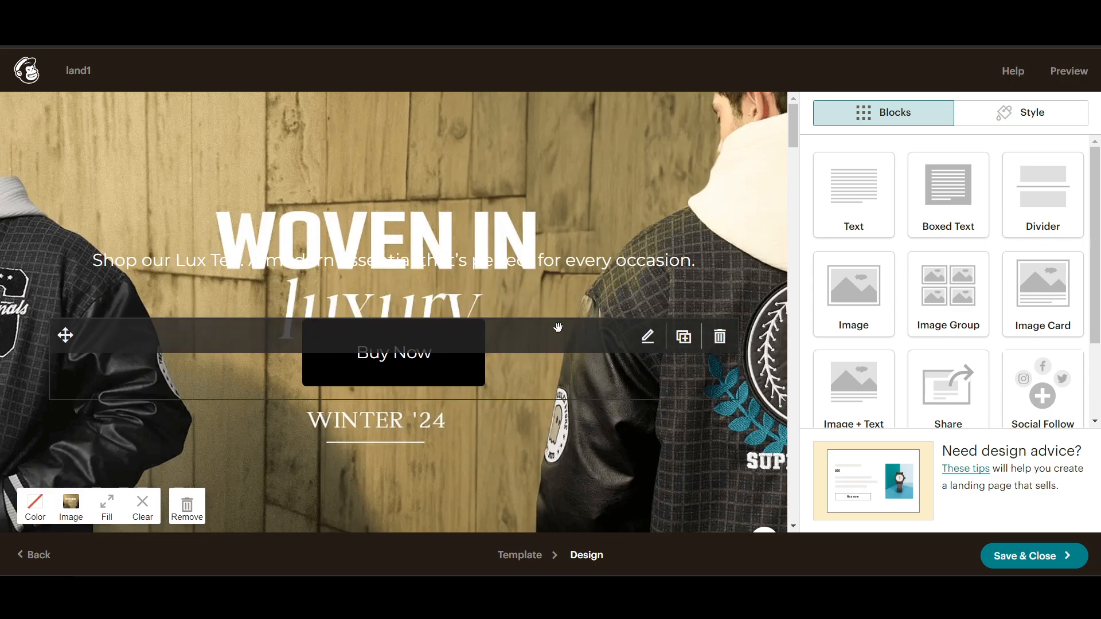
pyautogui.click(719, 253)
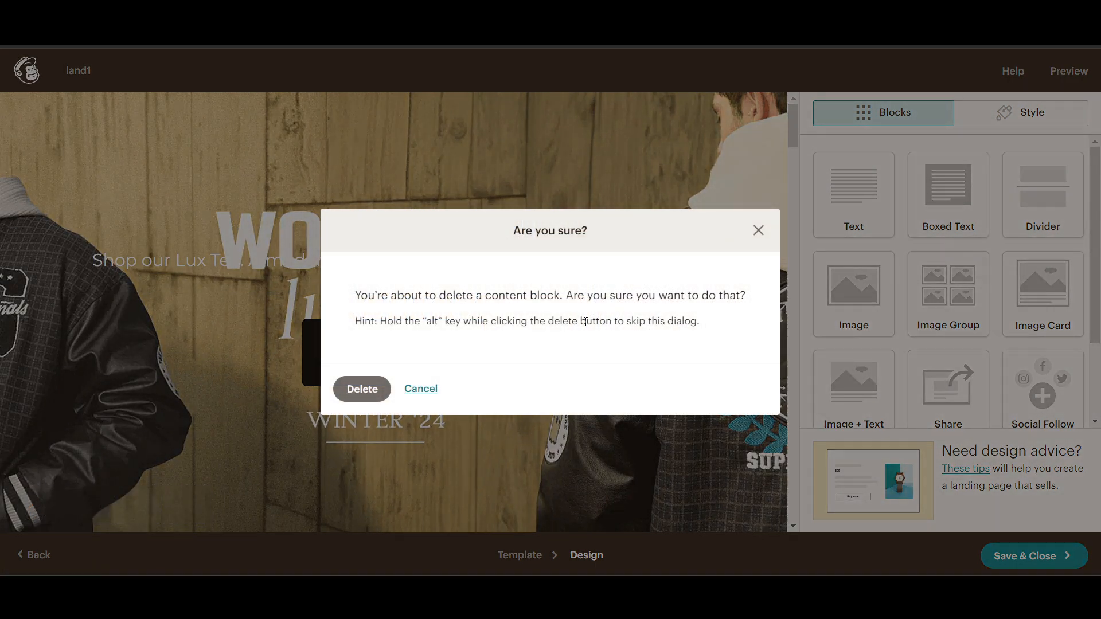
pyautogui.click(358, 394)
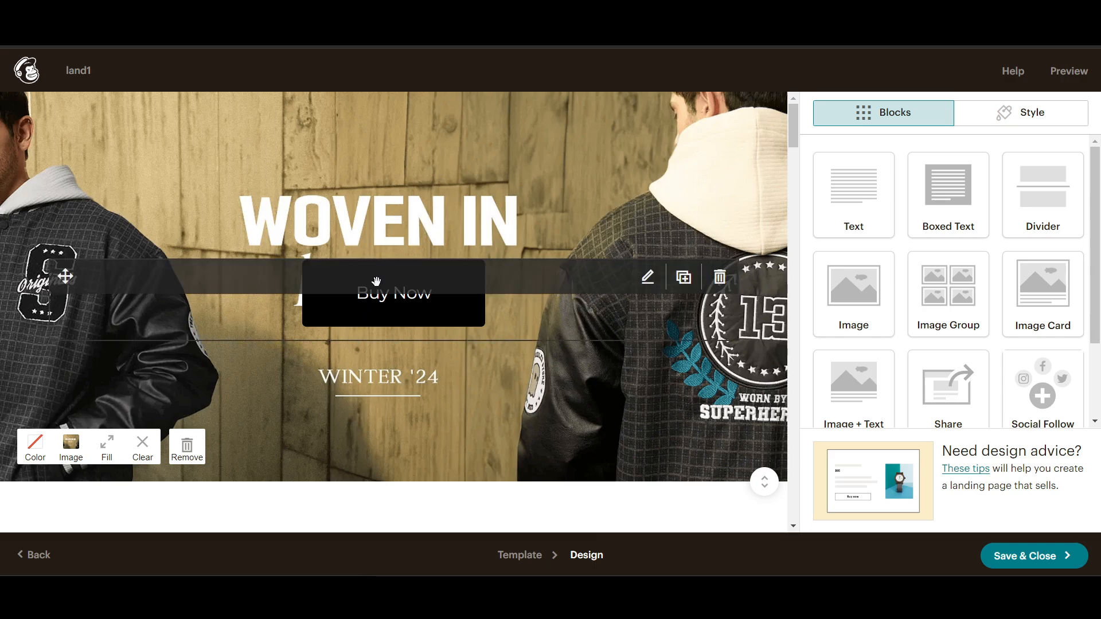
pyautogui.click(718, 279)
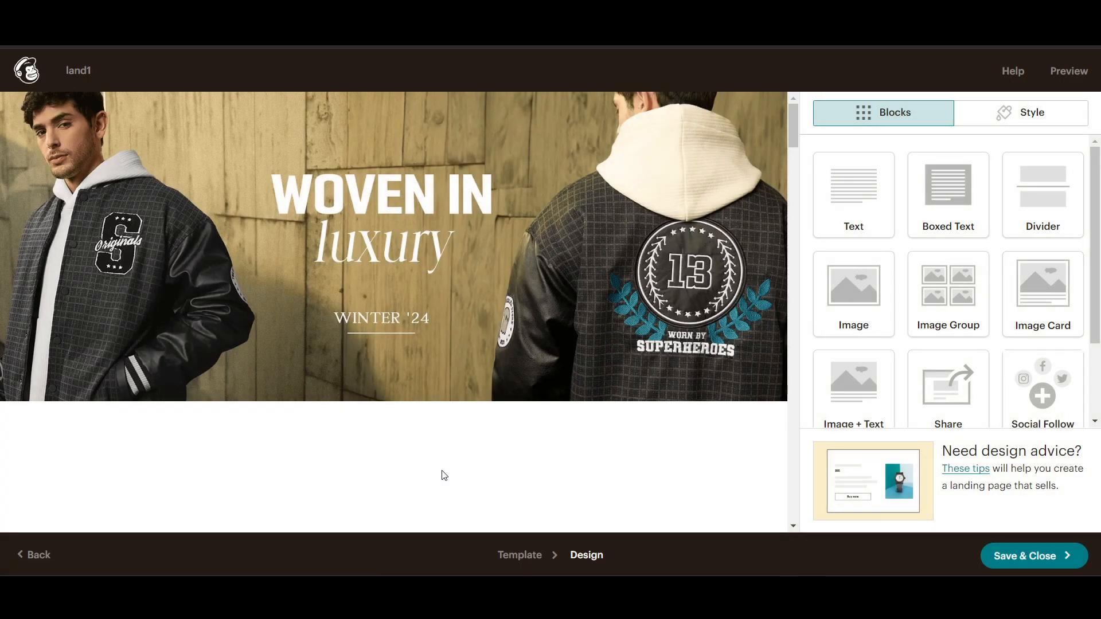
pyautogui.click(103, 382)
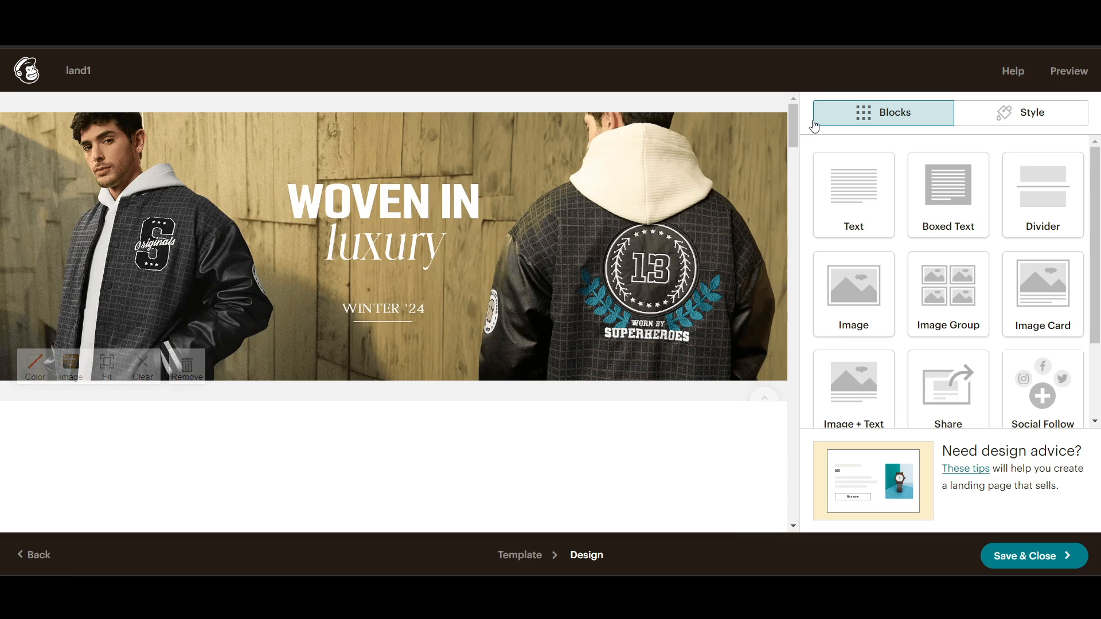
pyautogui.click(107, 373)
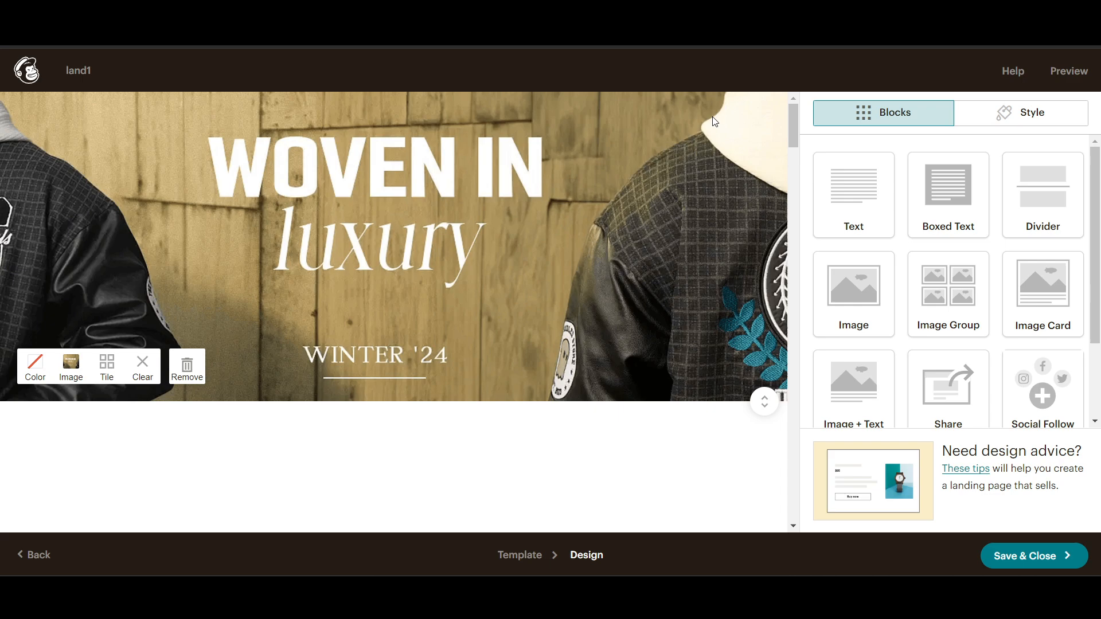
pyautogui.click(143, 367)
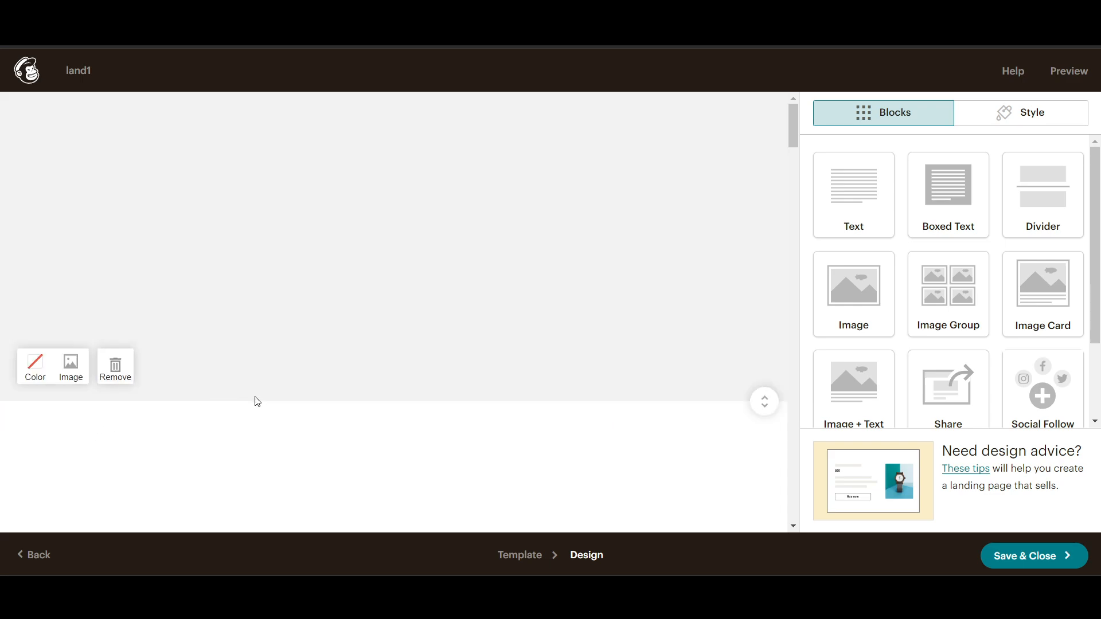
pyautogui.click(76, 377)
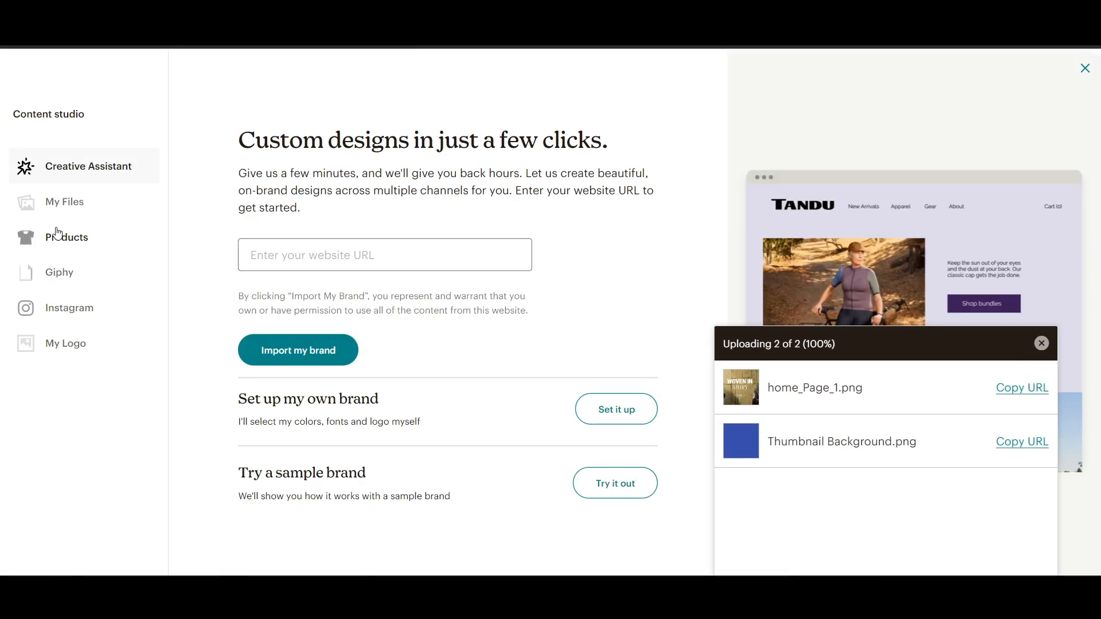
pyautogui.click(81, 200)
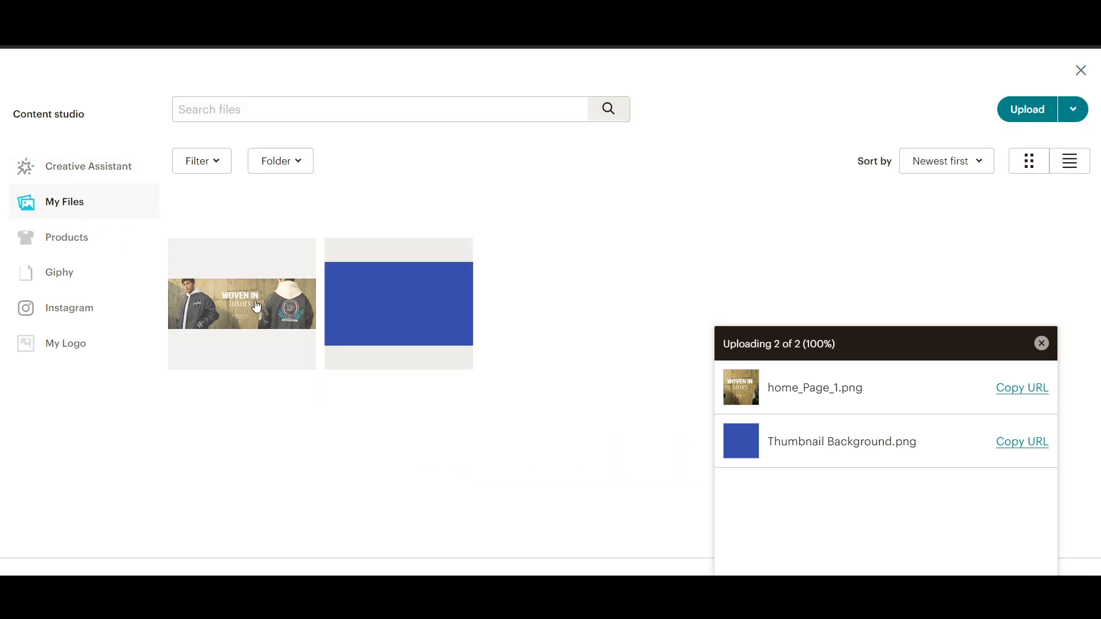
pyautogui.click(253, 309)
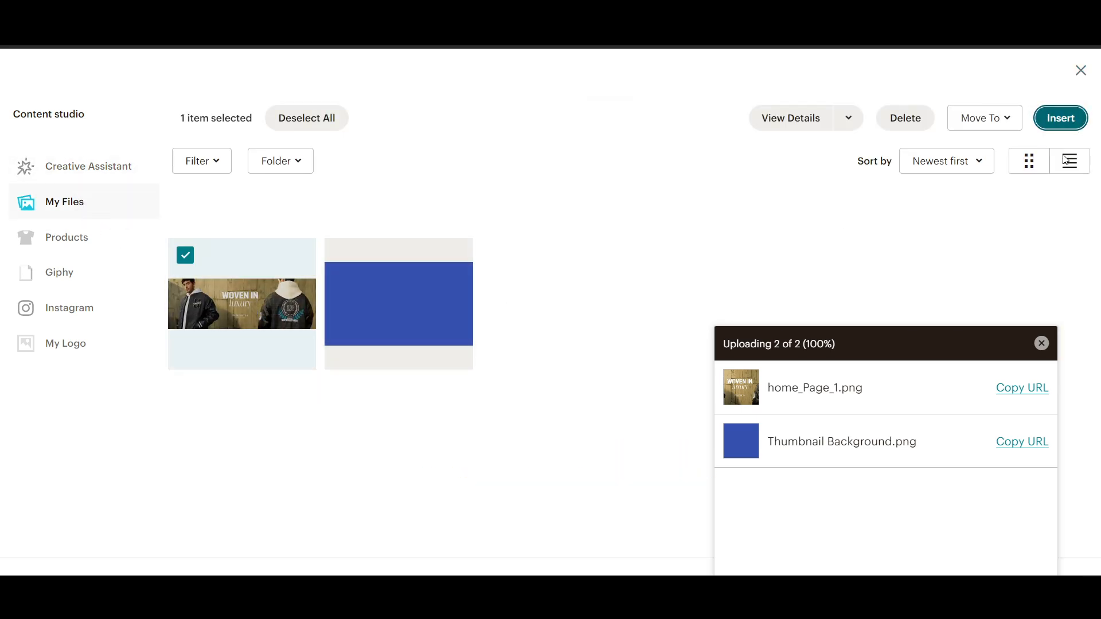
pyautogui.click(1064, 118)
pyautogui.scroll(-1, 581, 360)
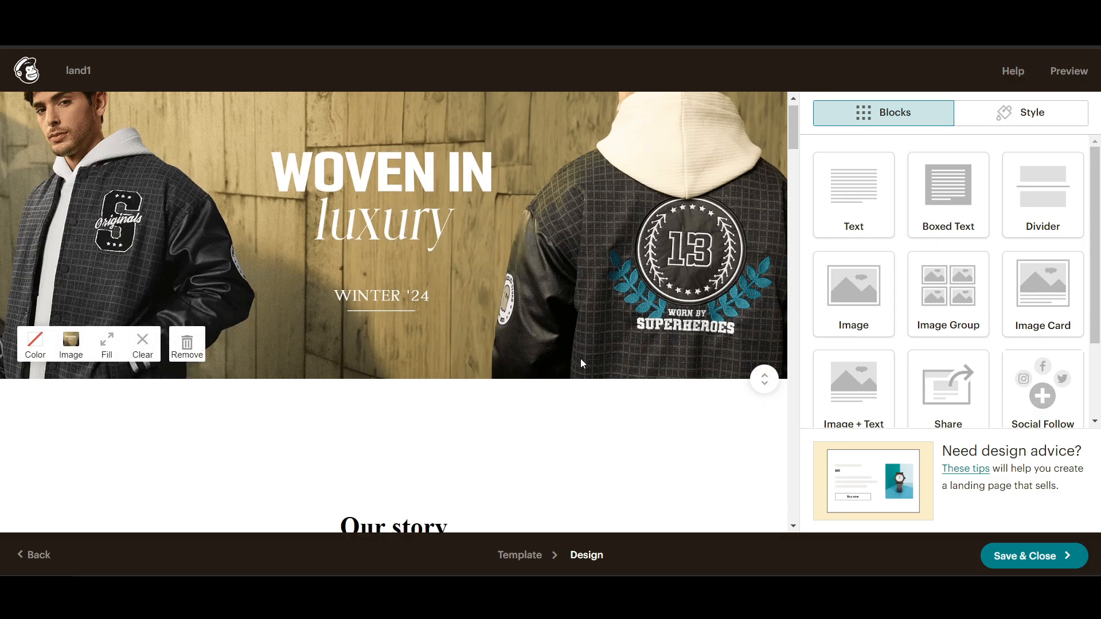
pyautogui.scroll(1, 581, 360)
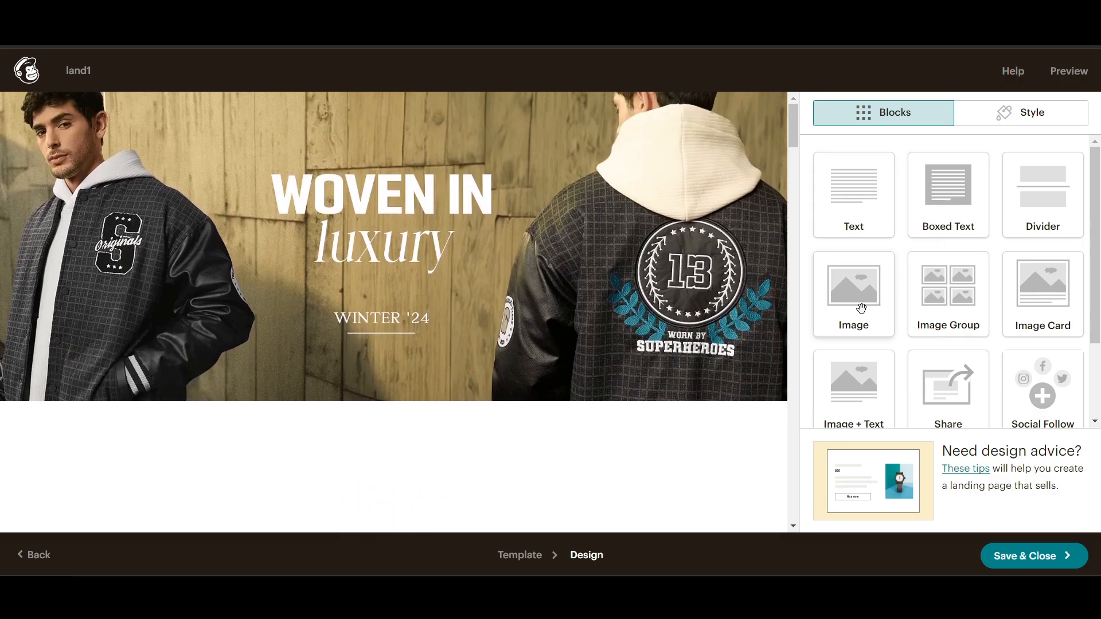
pyautogui.moveTo(354, 184)
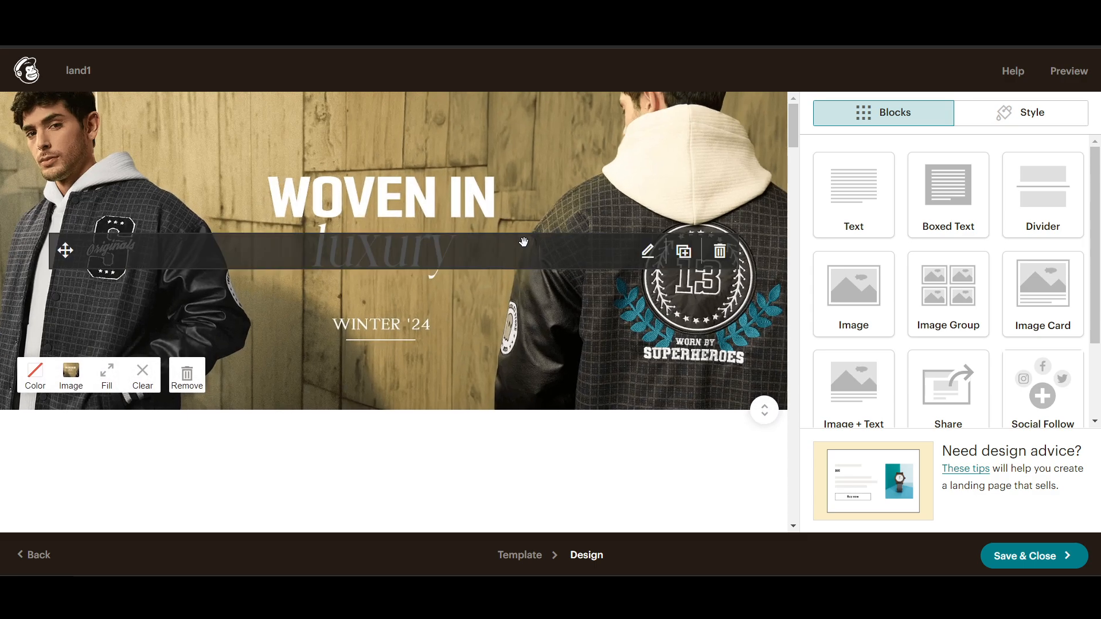
# Step: Delete the hero content block, then add an Image block holding Thumbnail Background.png
pyautogui.click(719, 251)
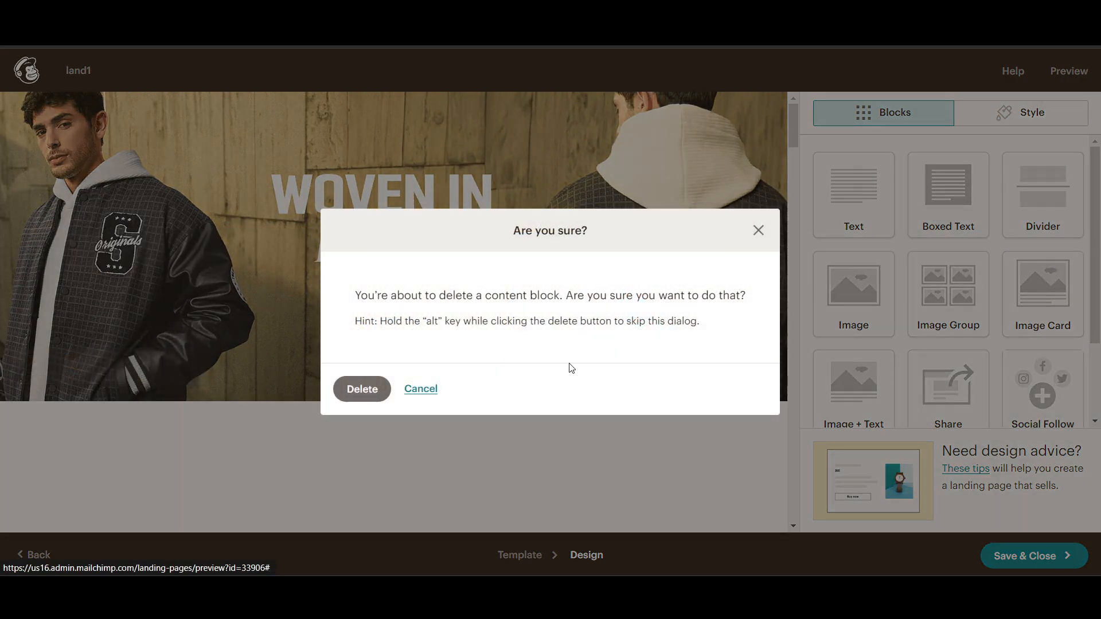
pyautogui.click(362, 390)
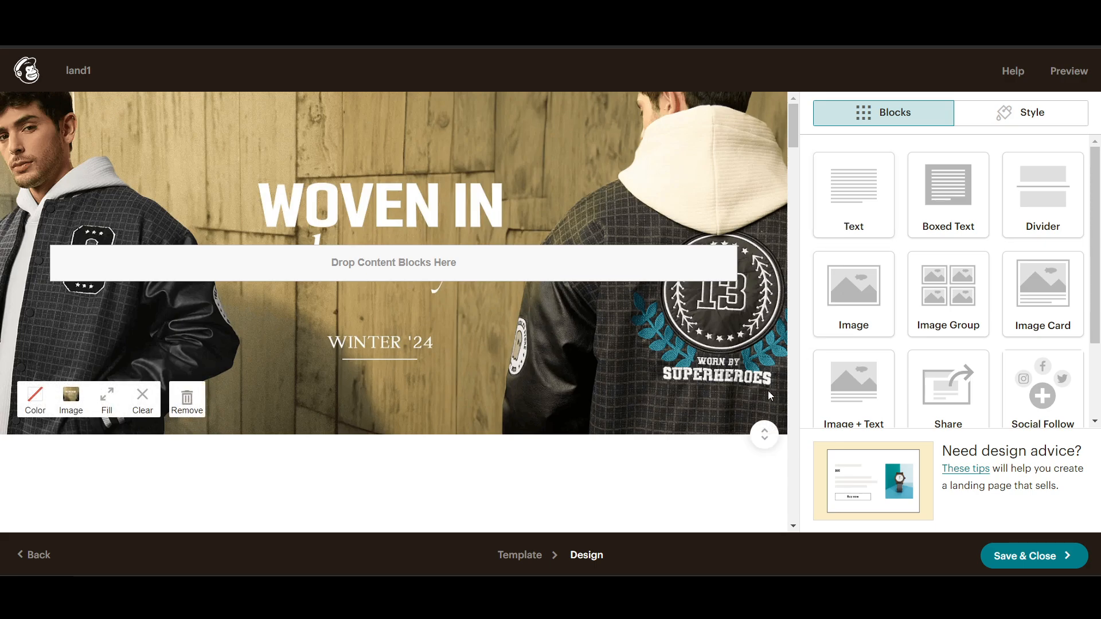
pyautogui.moveTo(853, 296); pyautogui.dragTo(558, 258)
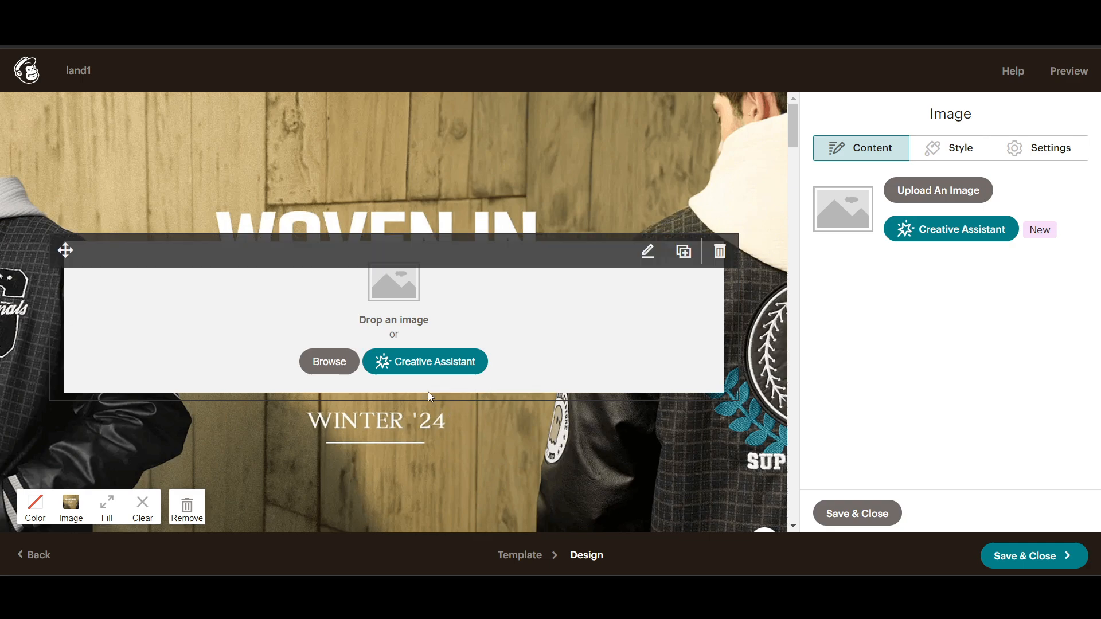
pyautogui.scroll(-1, 392, 266)
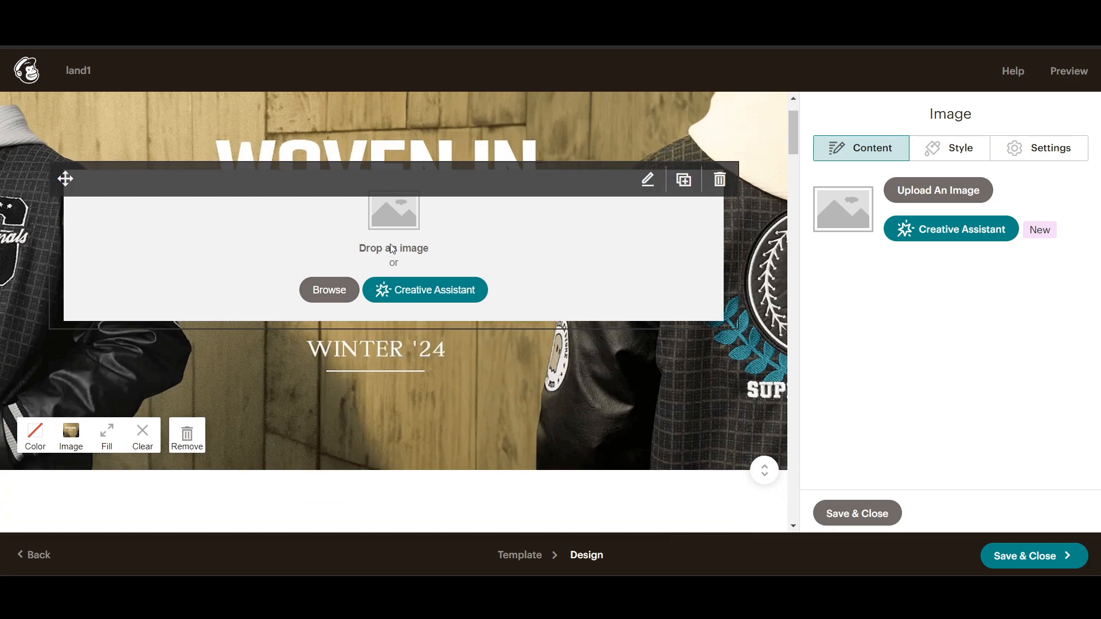
pyautogui.click(954, 195)
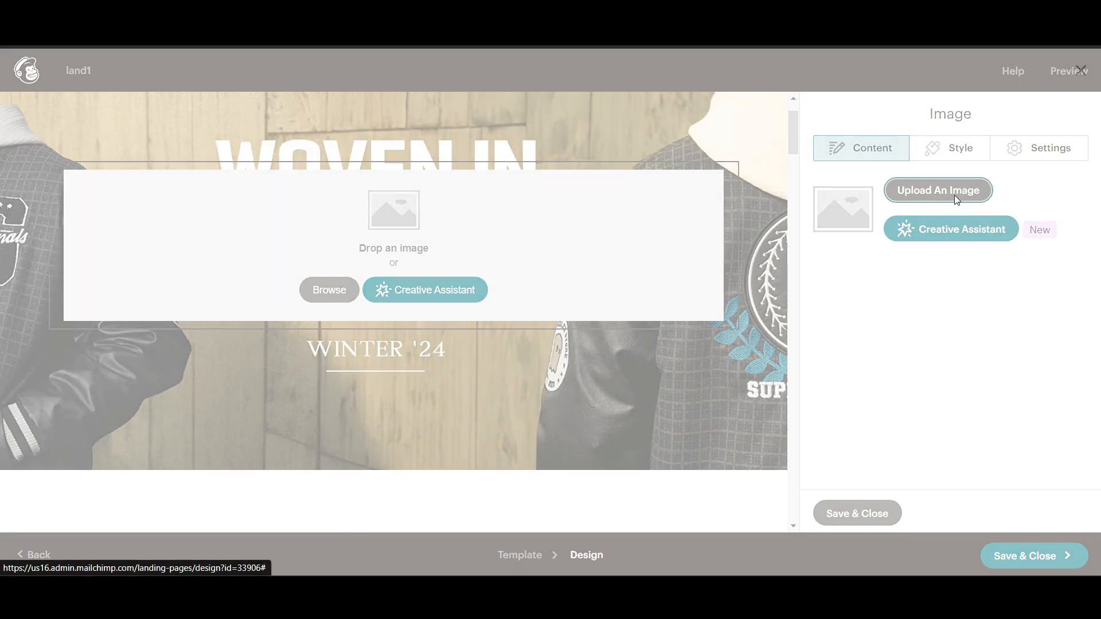
pyautogui.click(1080, 71)
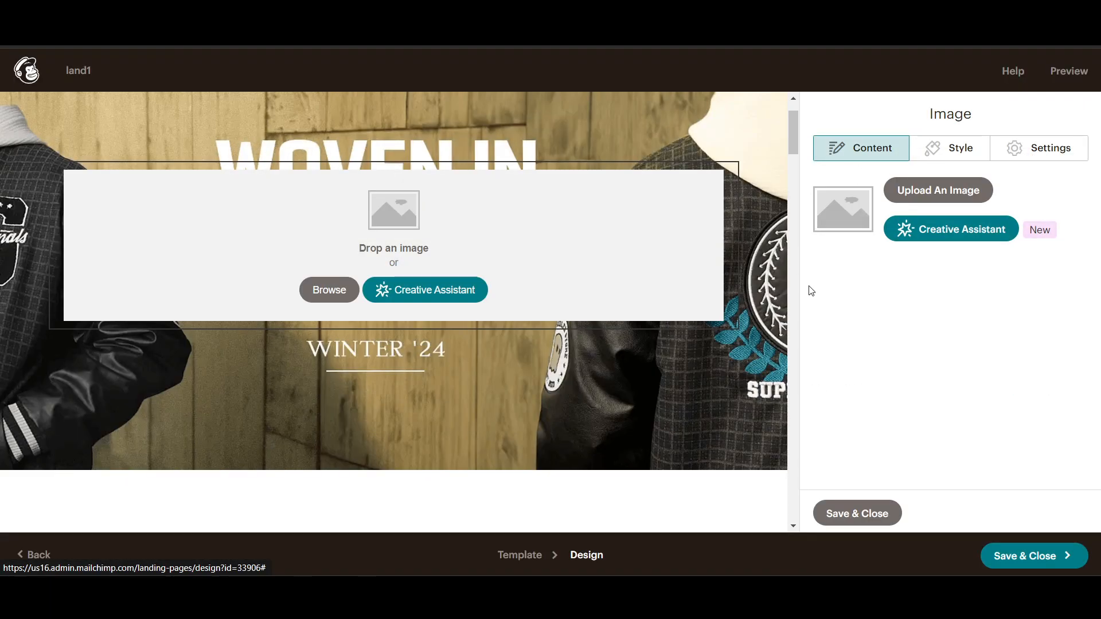
pyautogui.click(964, 233)
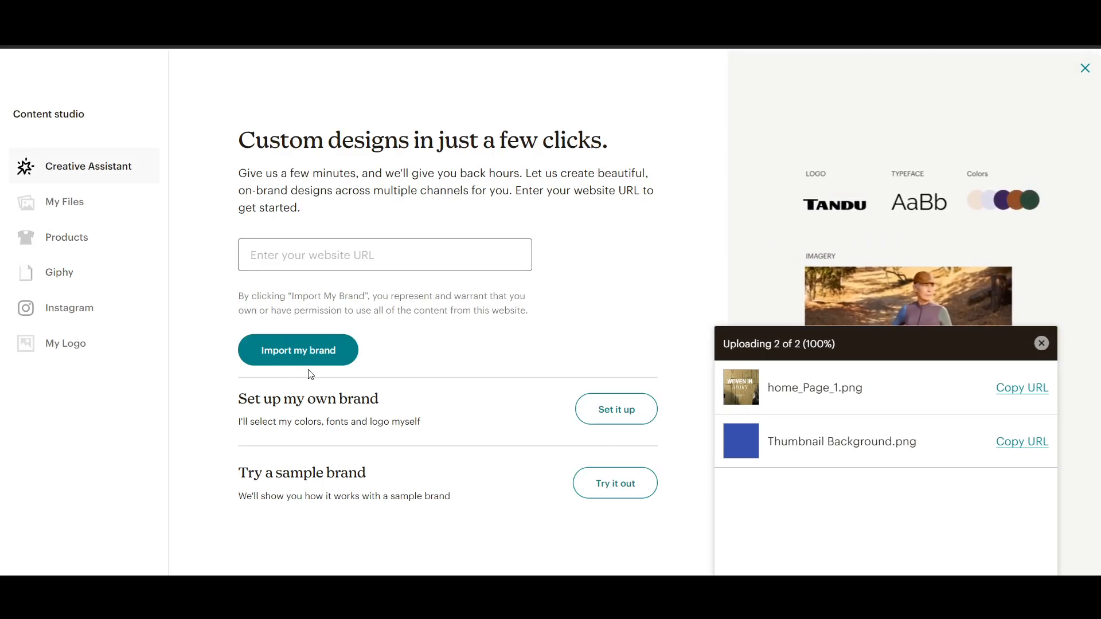
pyautogui.click(87, 216)
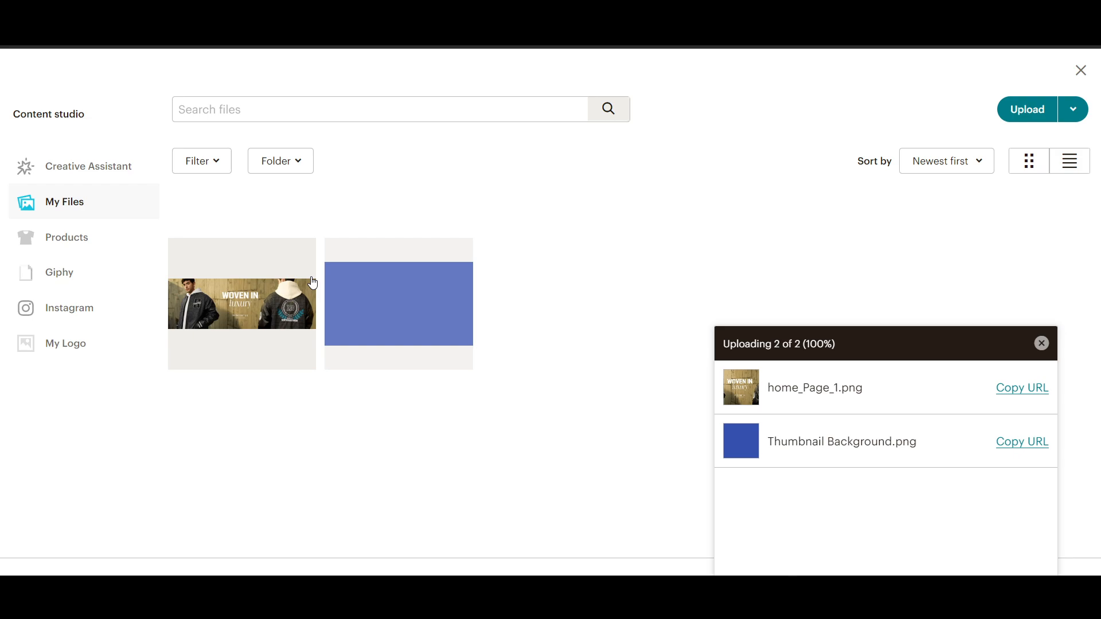
pyautogui.click(376, 293)
pyautogui.click(1041, 343)
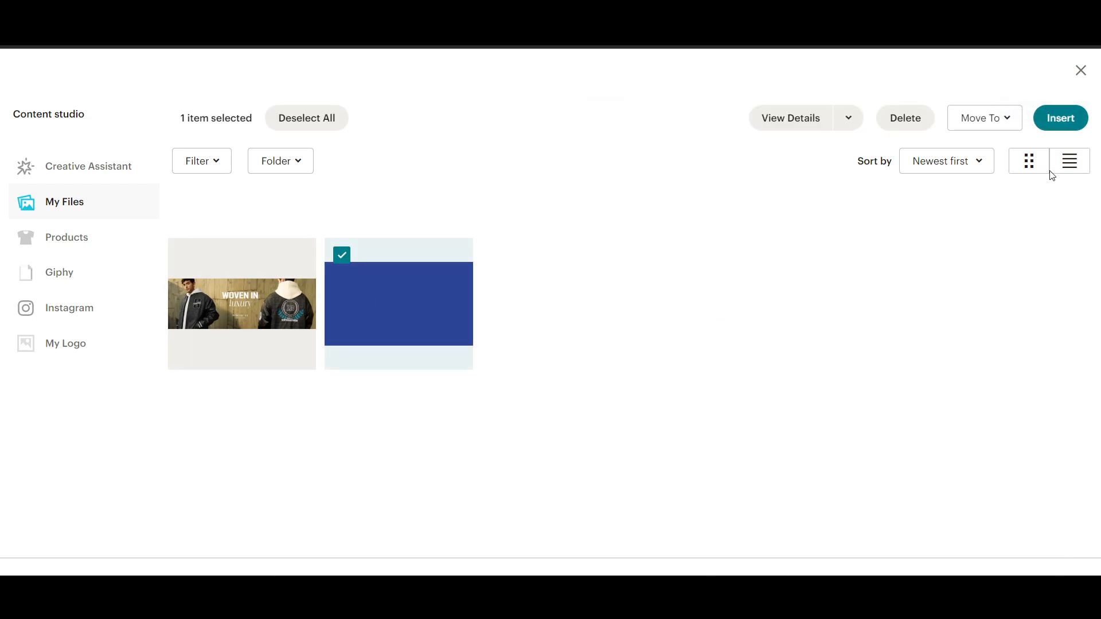
pyautogui.click(1059, 118)
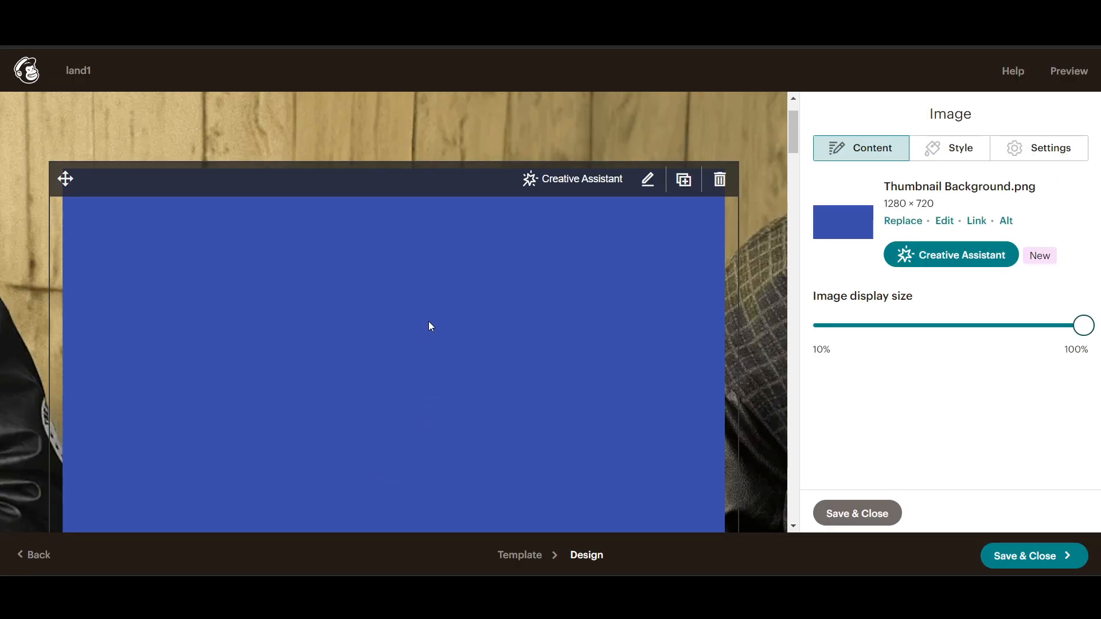
# Step: Delete the blue Thumbnail Background image block from the hero again
pyautogui.scroll(-5, 732, 467)
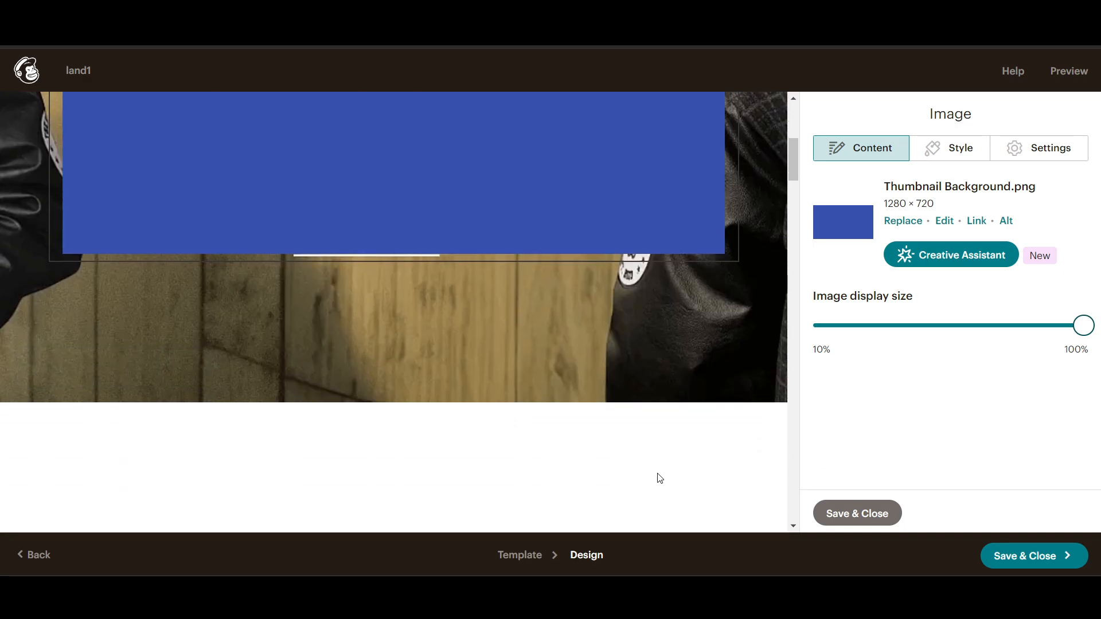
pyautogui.scroll(3, 656, 475)
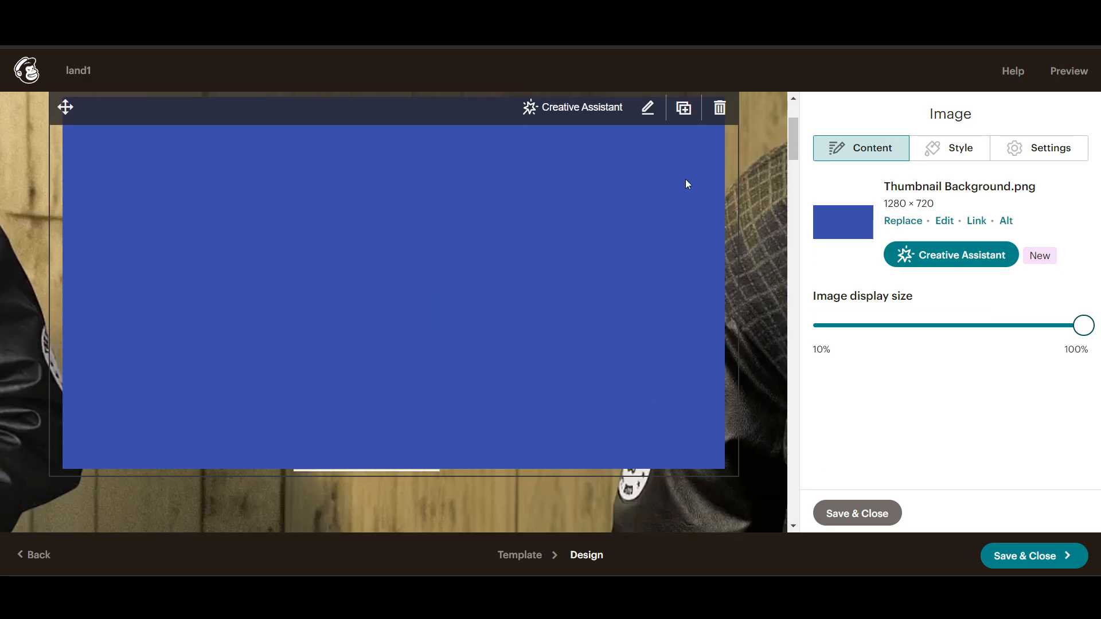
pyautogui.click(720, 109)
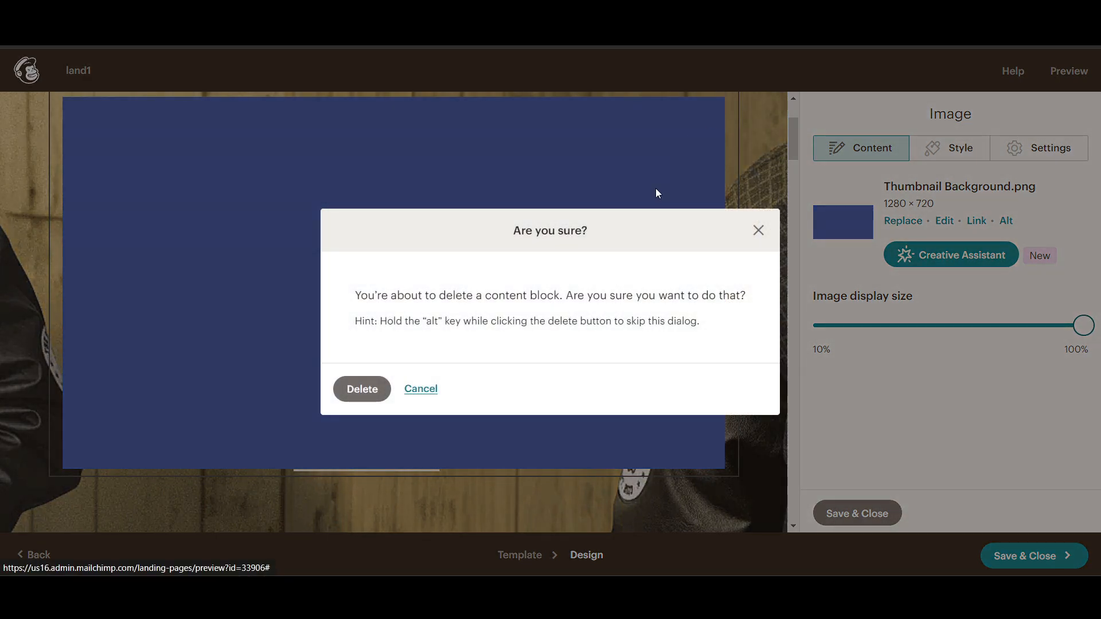
pyautogui.click(370, 388)
pyautogui.scroll(3, 705, 371)
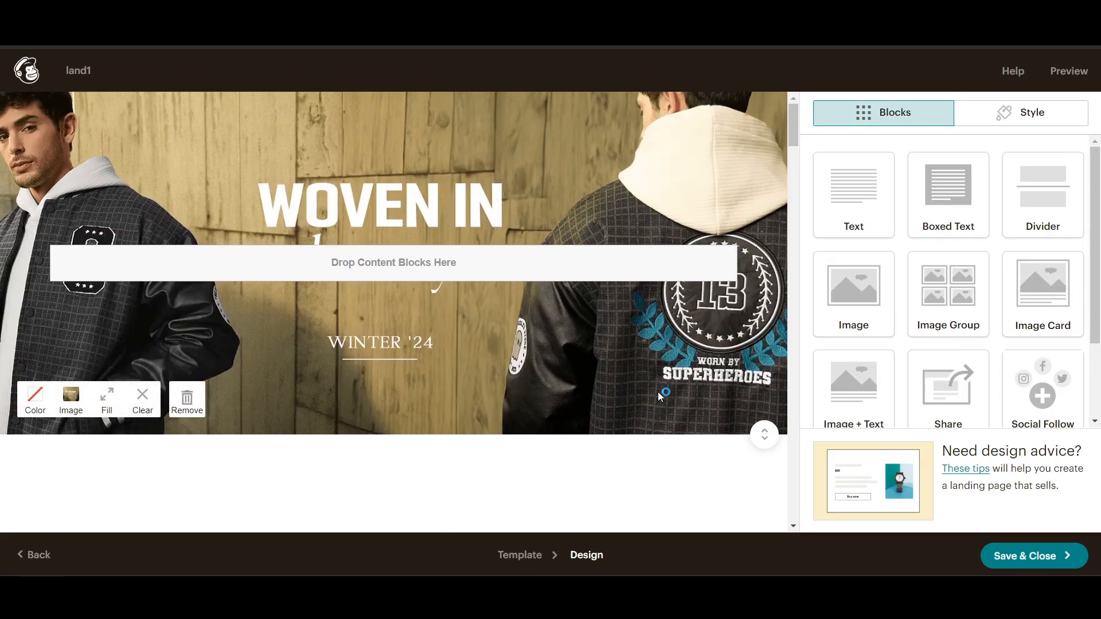
# Step: Drop a Button block below the WOVEN IN heading and save it with the text Buy Now
pyautogui.scroll(-2, 542, 430)
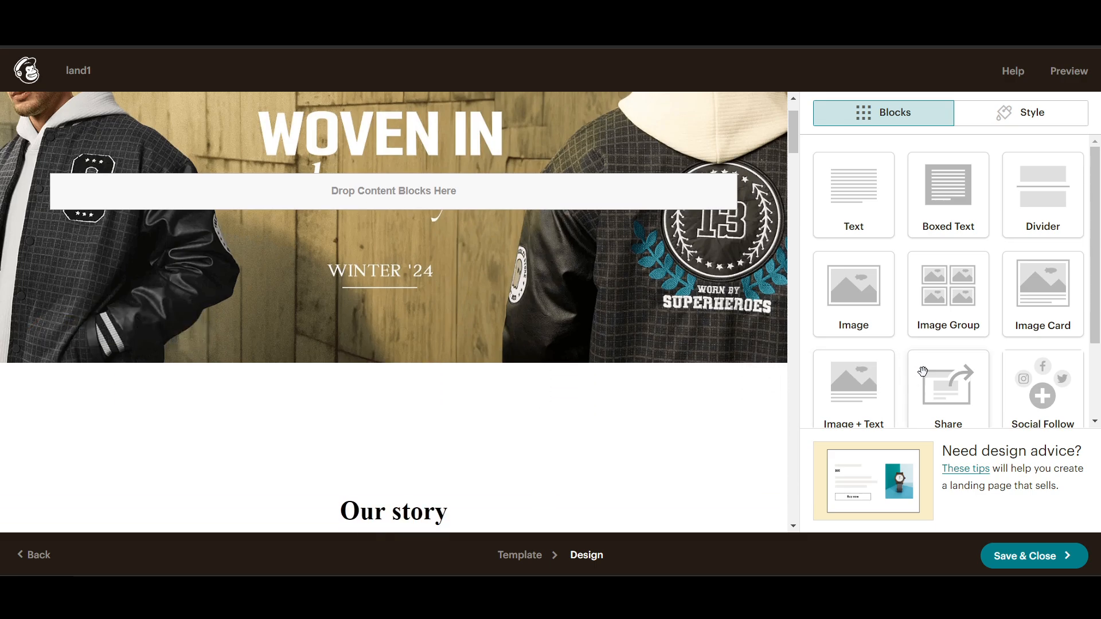
pyautogui.scroll(-2, 980, 344)
pyautogui.scroll(2, 980, 355)
pyautogui.scroll(-2, 1008, 241)
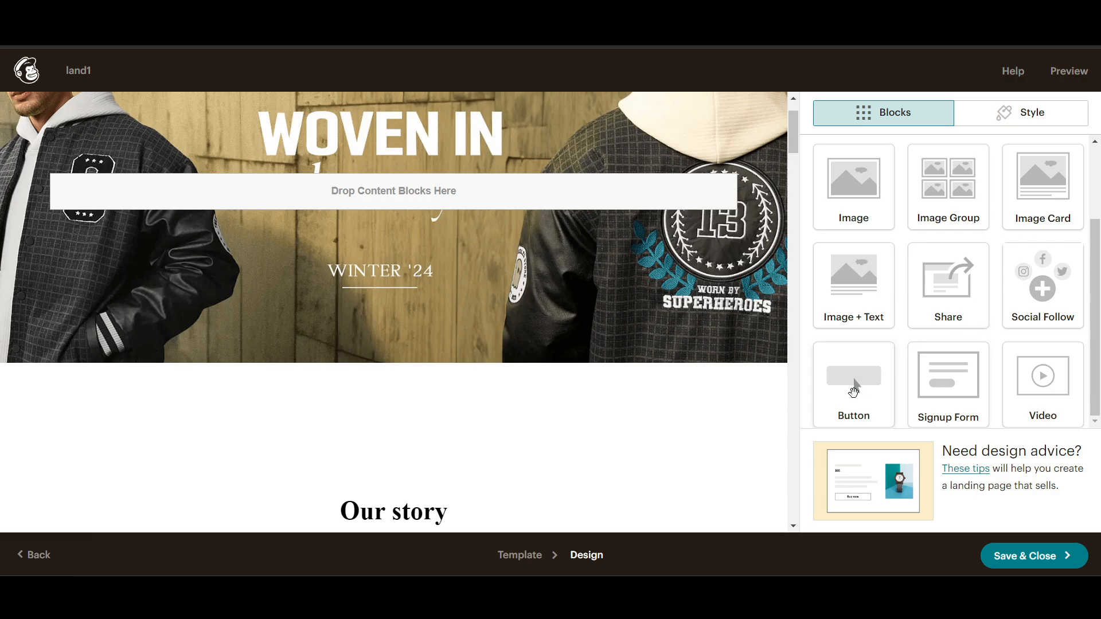
pyautogui.moveTo(858, 389); pyautogui.dragTo(357, 203)
pyautogui.moveTo(425, 319); pyautogui.dragTo(427, 321)
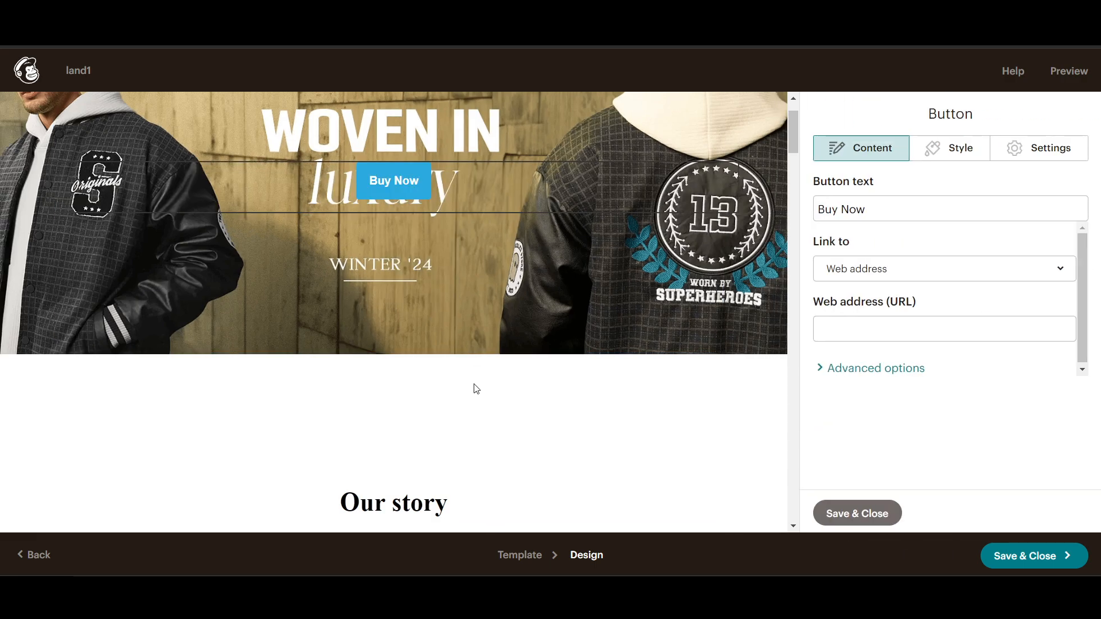
pyautogui.scroll(1, 453, 344)
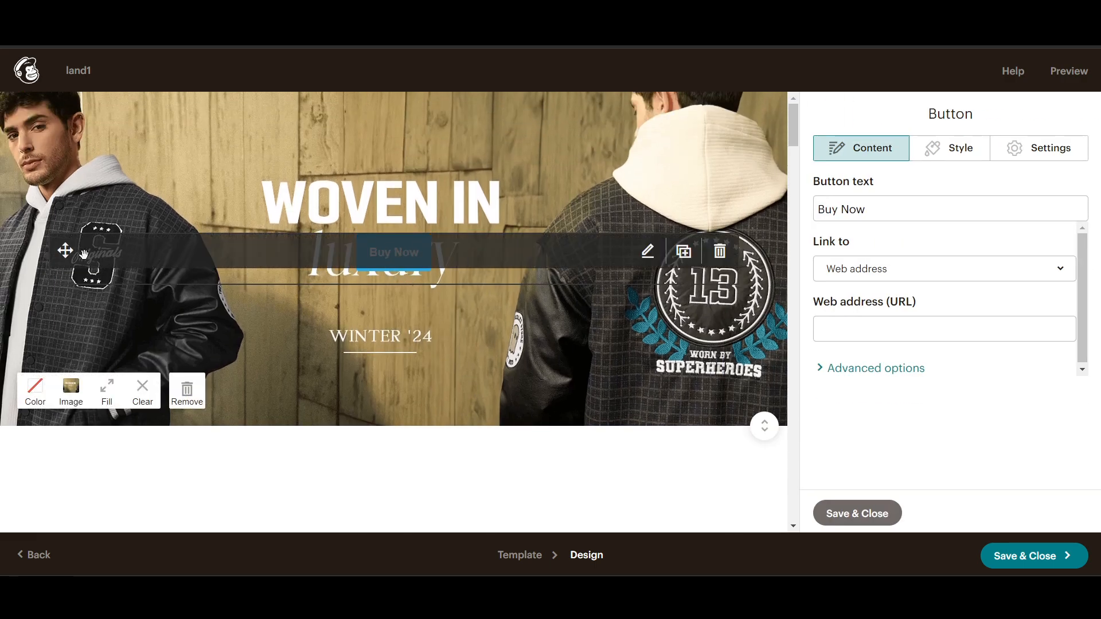
pyautogui.moveTo(83, 254); pyautogui.dragTo(51, 81)
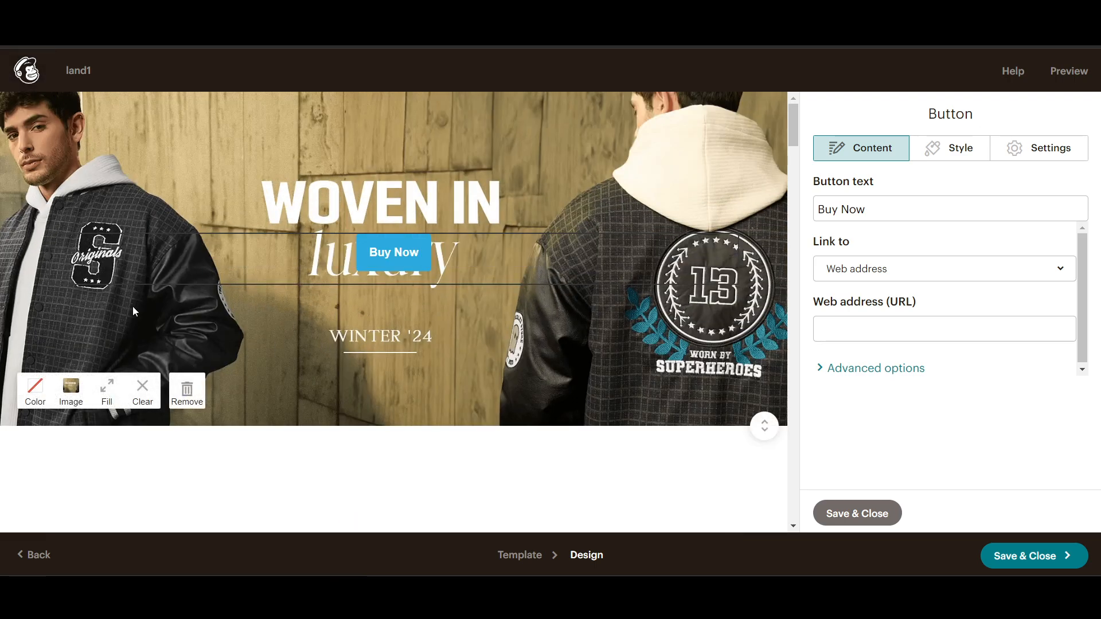
pyautogui.moveTo(57, 253); pyautogui.dragTo(71, 102)
pyautogui.moveTo(377, 258)
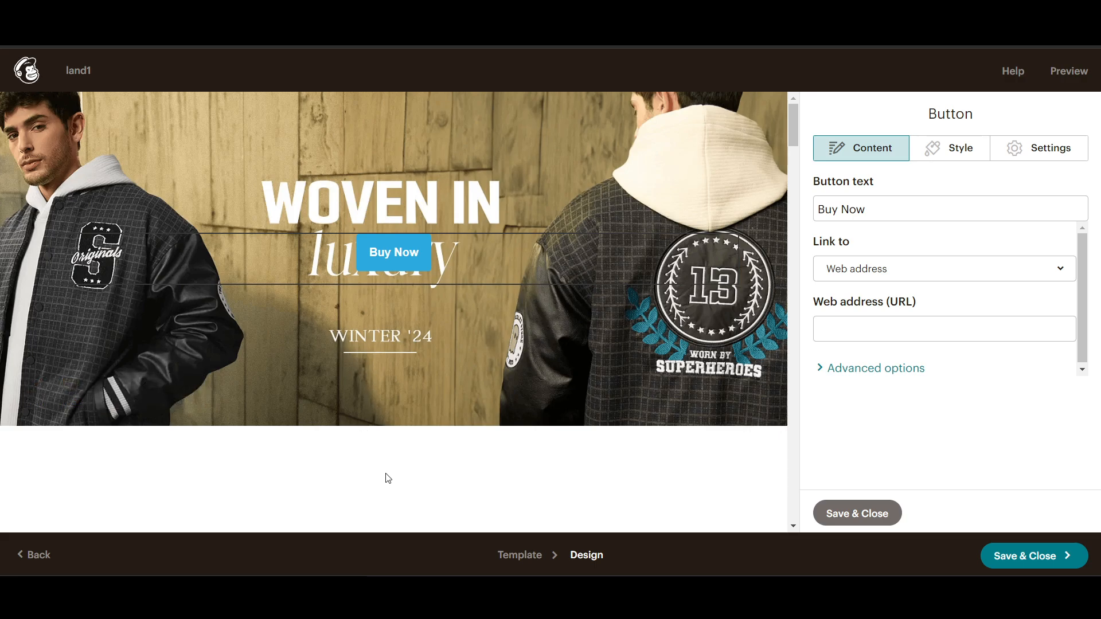
pyautogui.click(860, 513)
pyautogui.scroll(2, 865, 258)
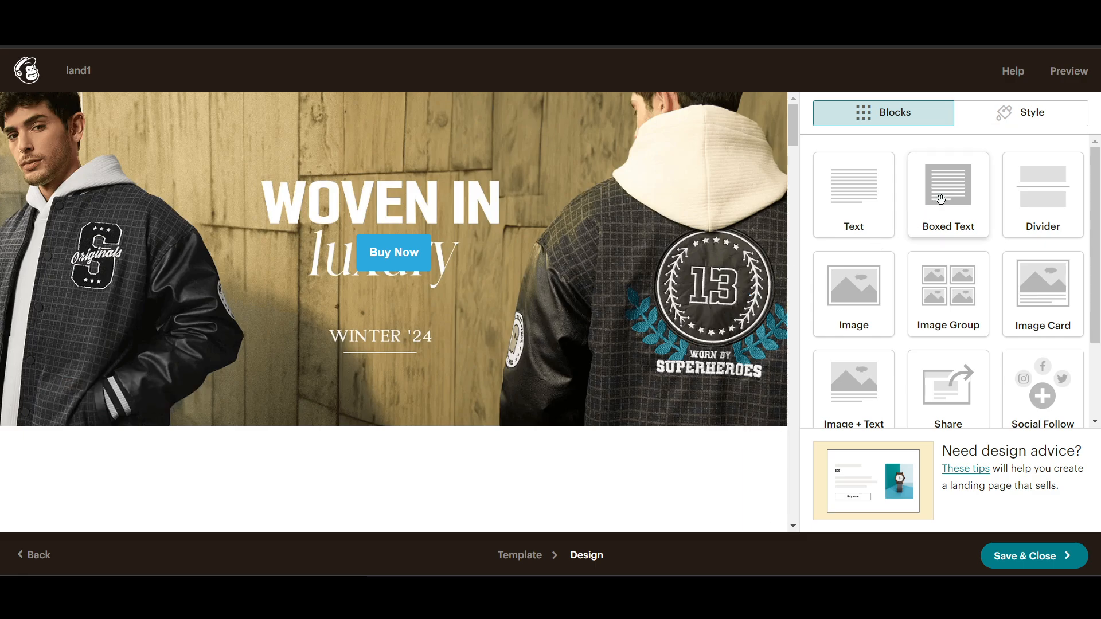
# Step: Place a Boxed Text block above Our story and view its Arial 14px centered style settings
pyautogui.moveTo(940, 212); pyautogui.dragTo(312, 435)
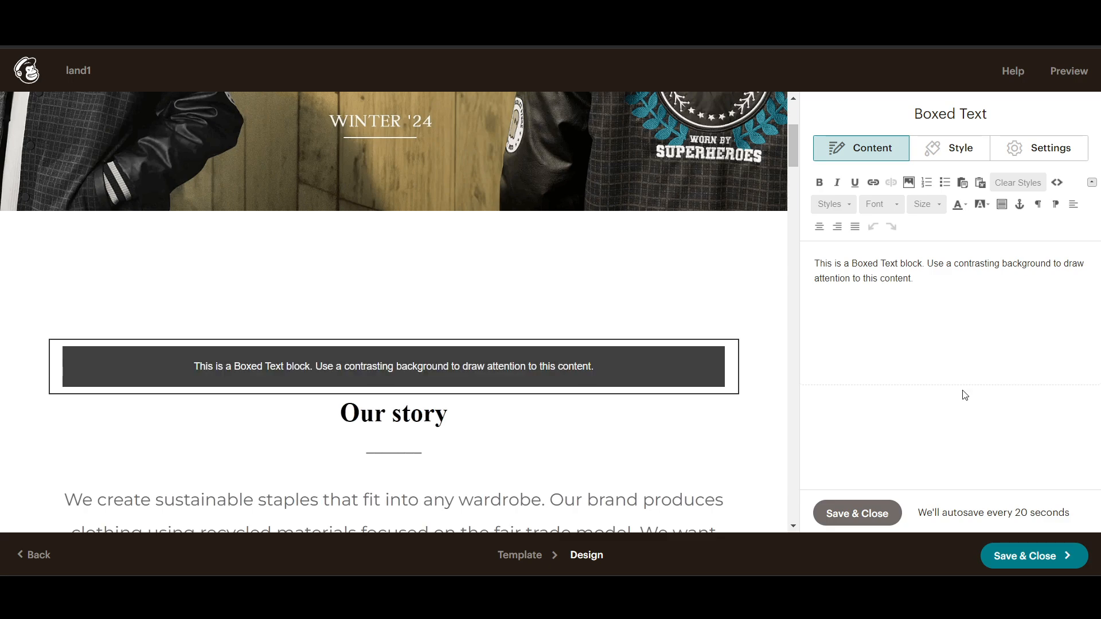
pyautogui.click(940, 160)
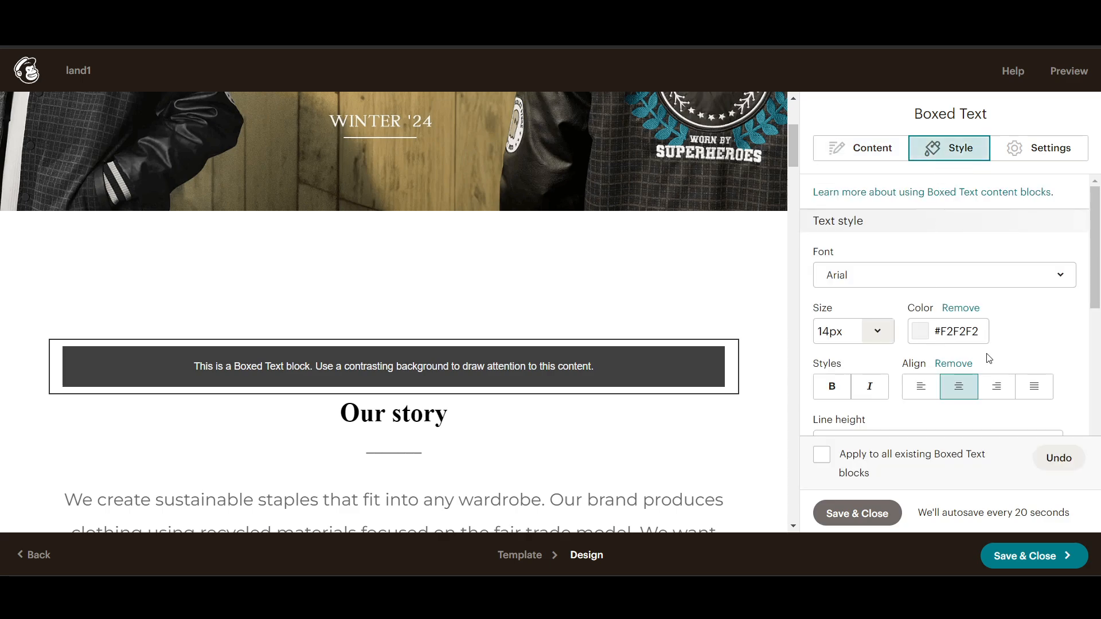
pyautogui.scroll(-1, 974, 360)
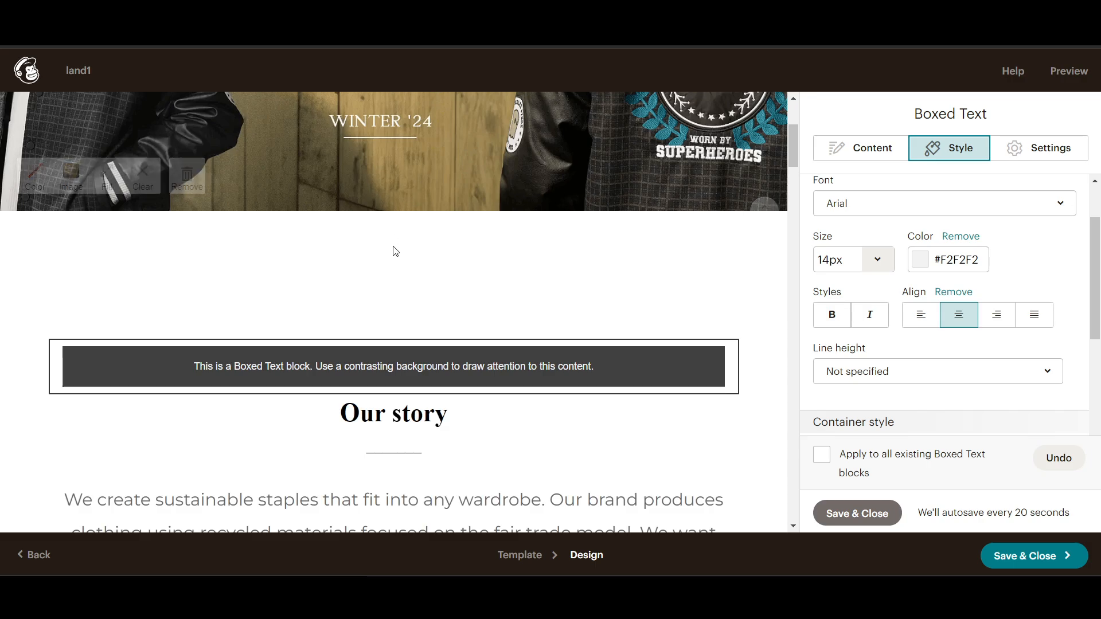
pyautogui.scroll(-5, 508, 411)
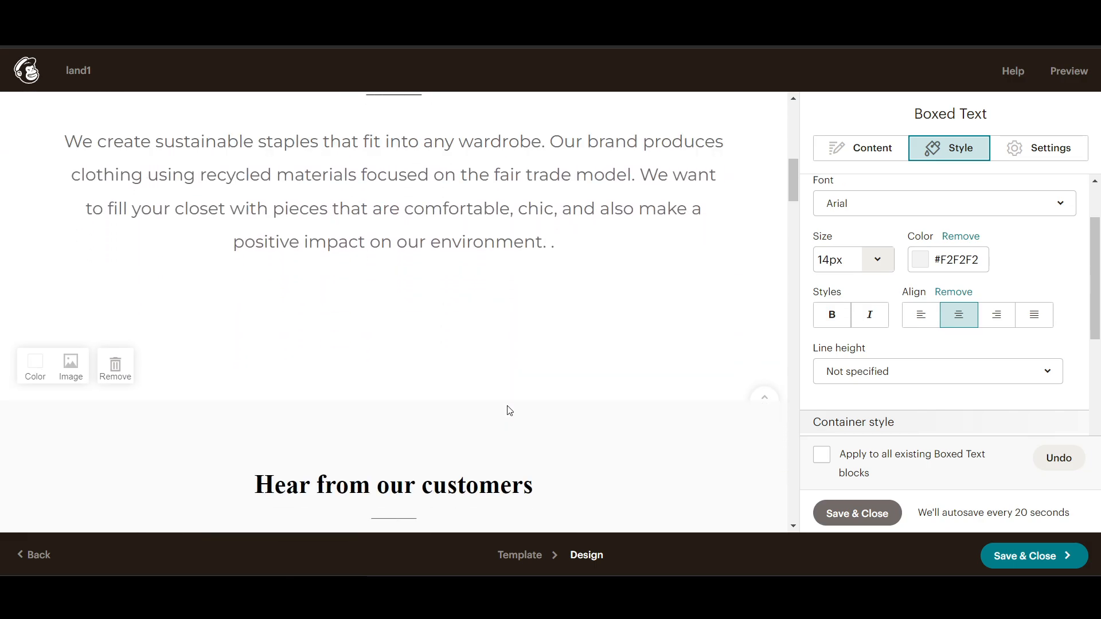
pyautogui.scroll(10, 774, 351)
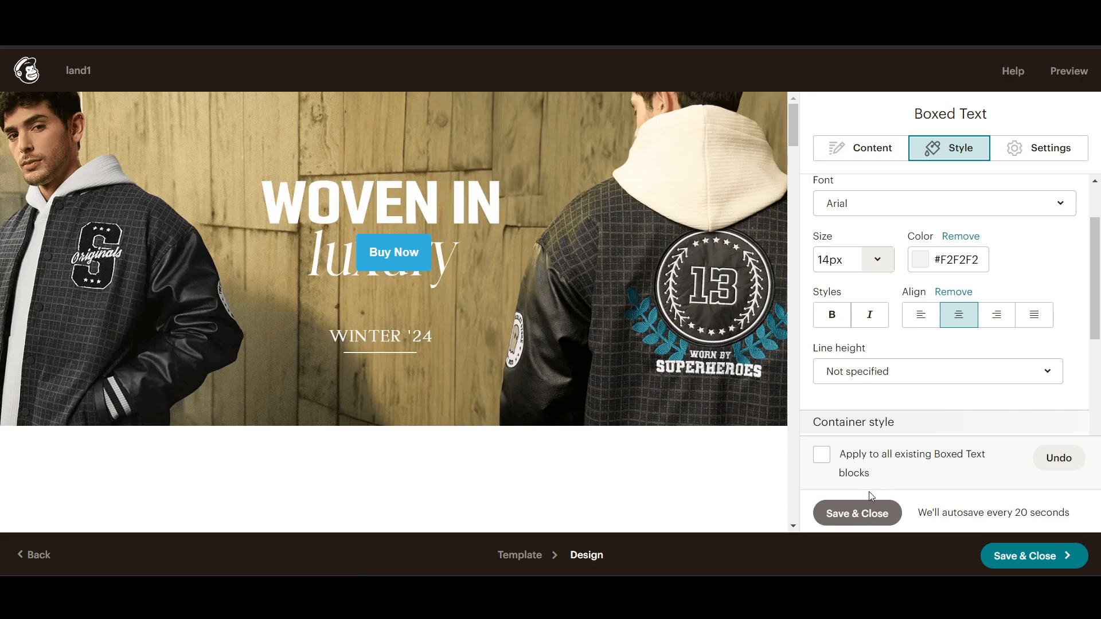
pyautogui.click(857, 513)
pyautogui.scroll(-10, 268, 452)
pyautogui.scroll(-10, 268, 452)
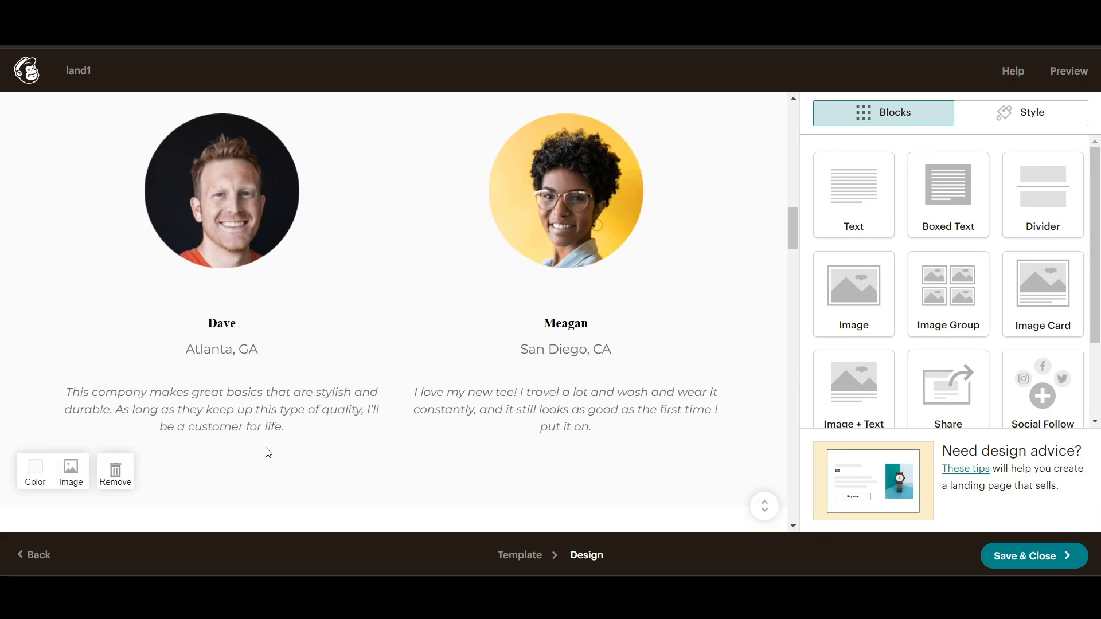
pyautogui.scroll(6, 268, 452)
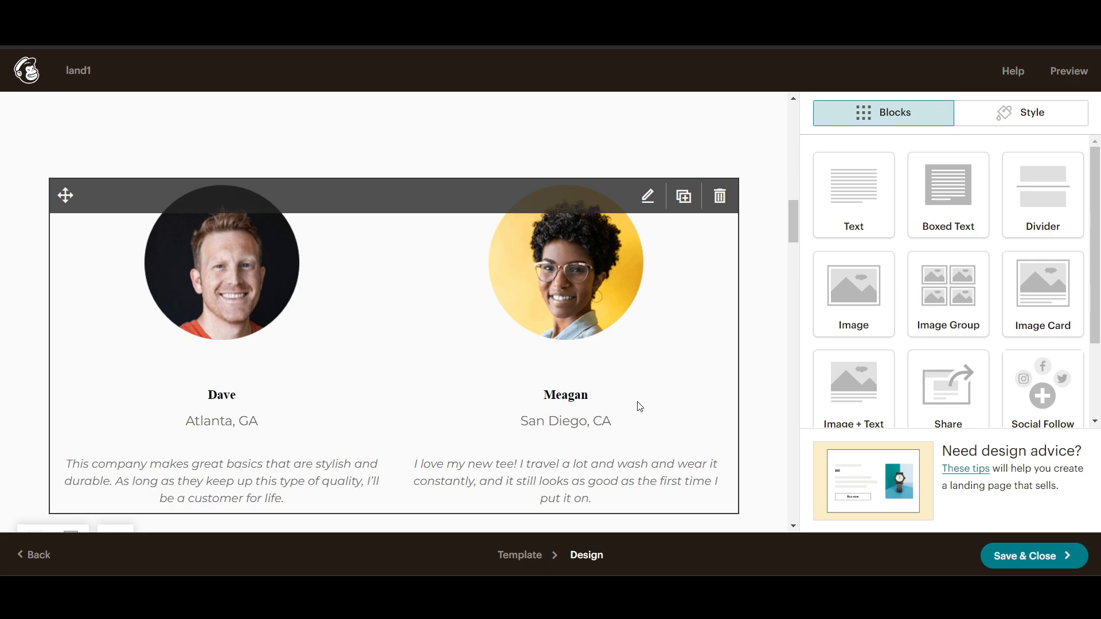
pyautogui.scroll(-2, 952, 380)
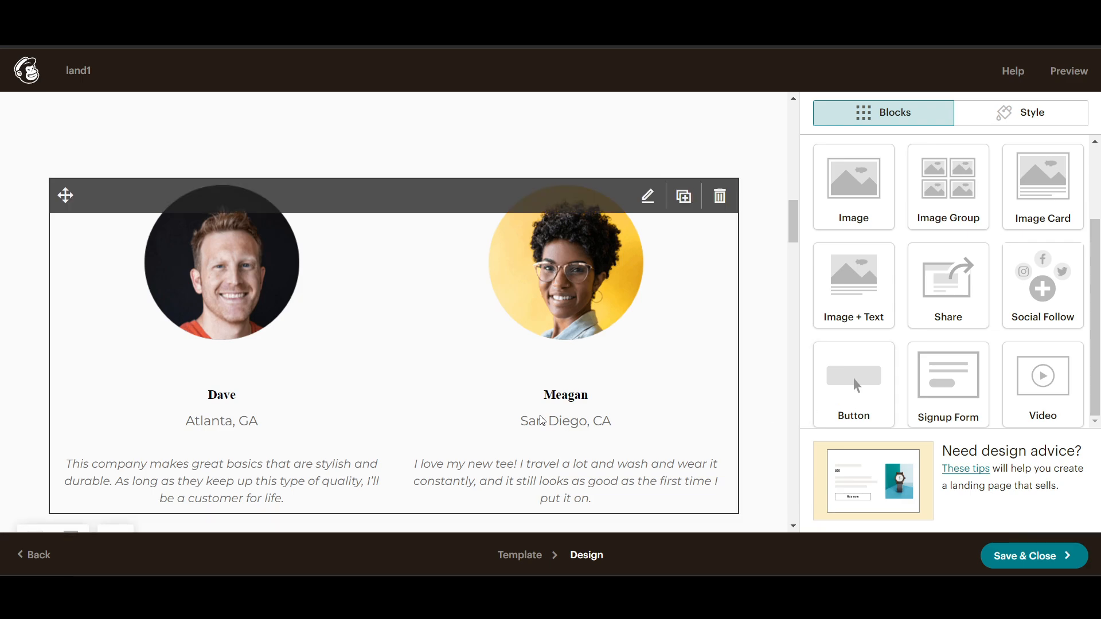
pyautogui.scroll(-15, 463, 424)
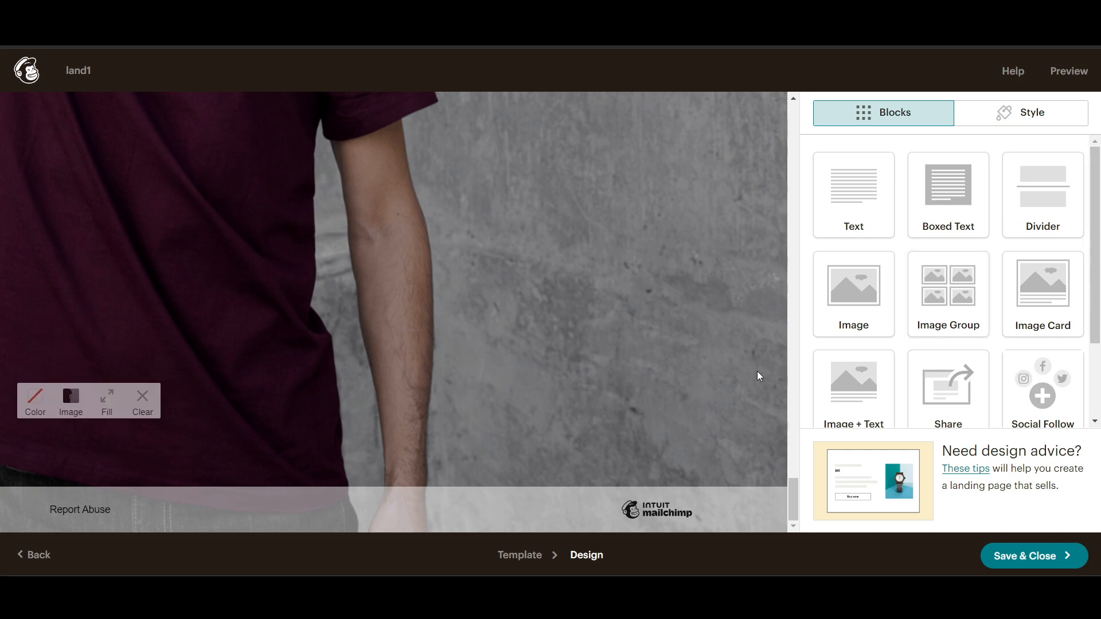
pyautogui.scroll(10, 536, 391)
pyautogui.scroll(3, 554, 396)
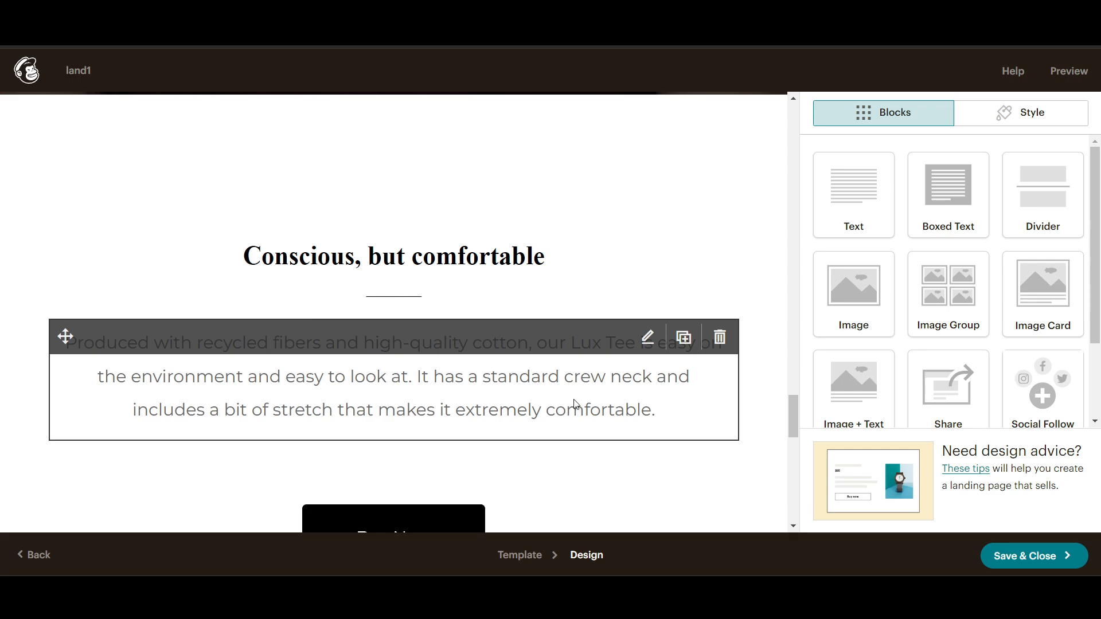
pyautogui.scroll(15, 574, 398)
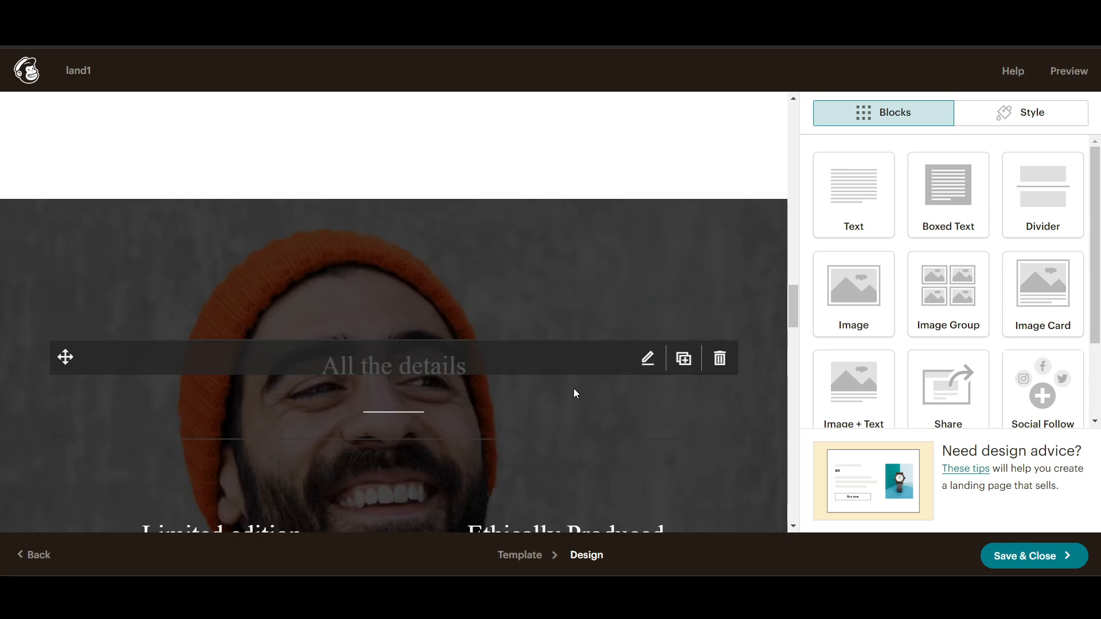
pyautogui.scroll(15, 573, 388)
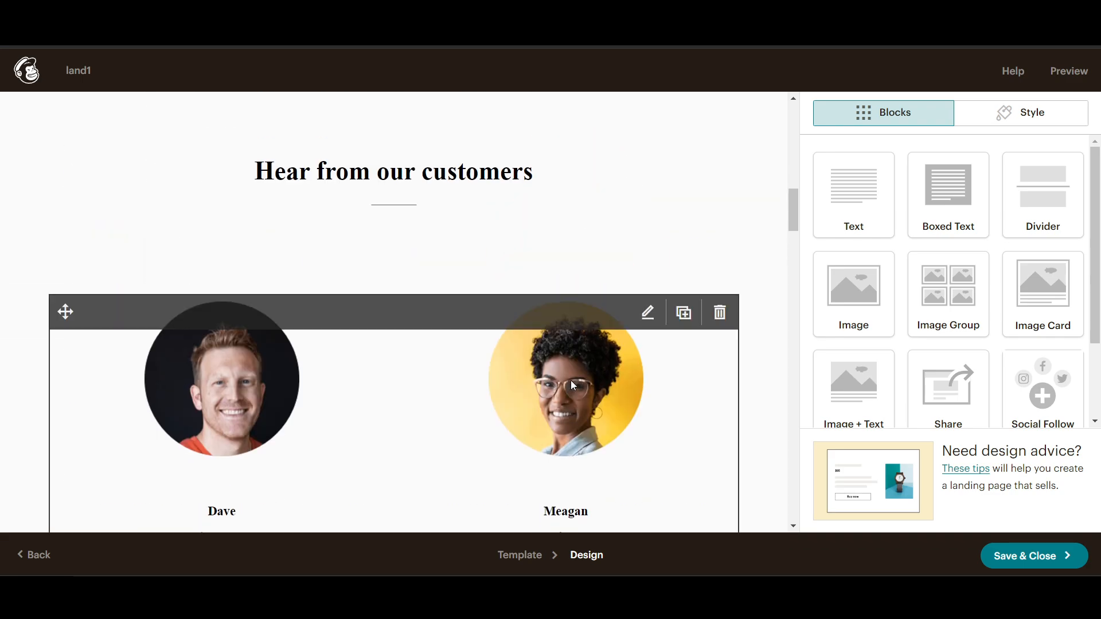
pyautogui.scroll(5, 569, 381)
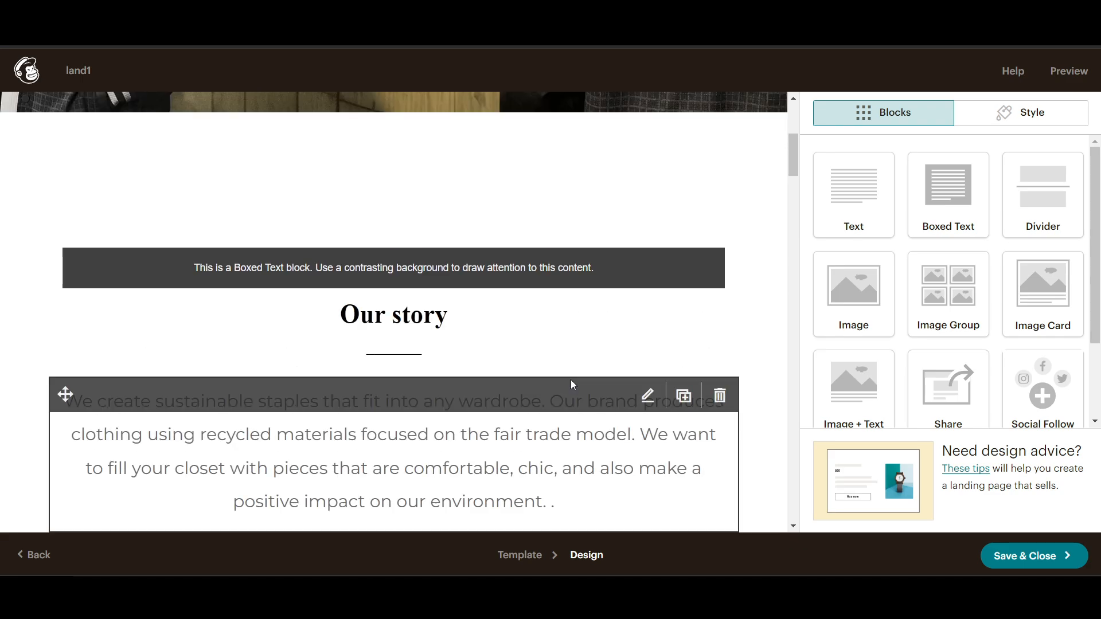
pyautogui.scroll(-8, 760, 369)
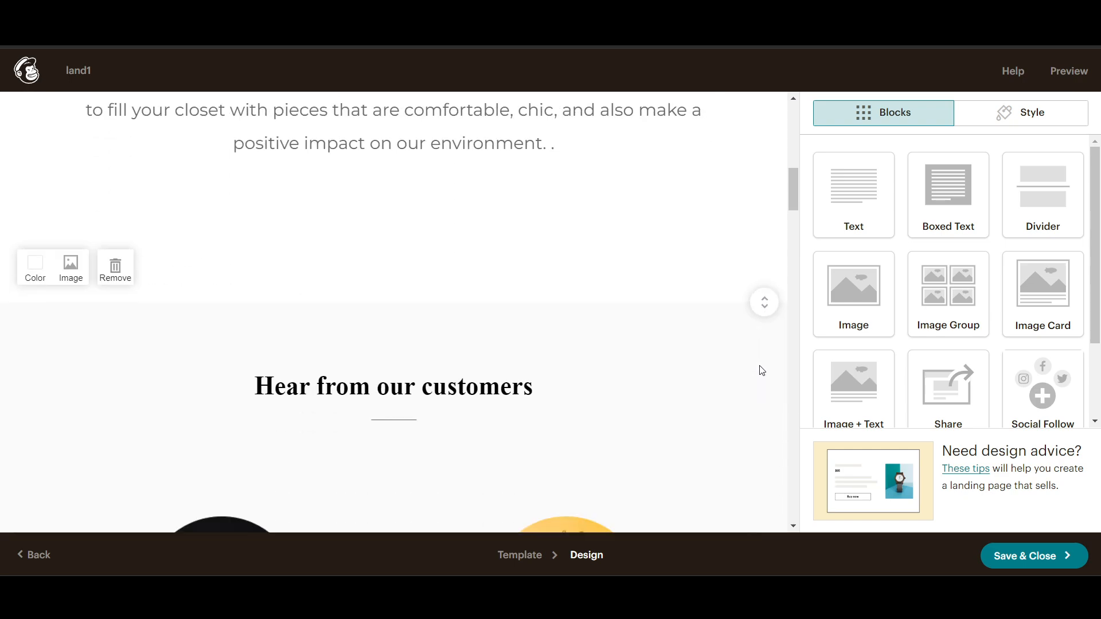
pyautogui.scroll(-2, 1040, 319)
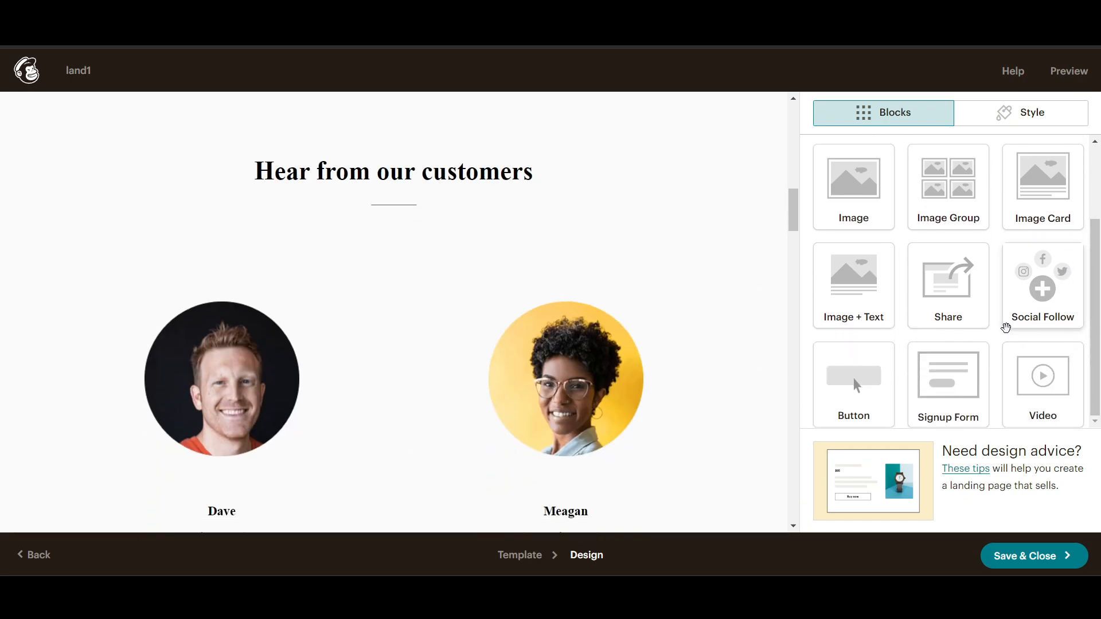
pyautogui.scroll(2, 1007, 327)
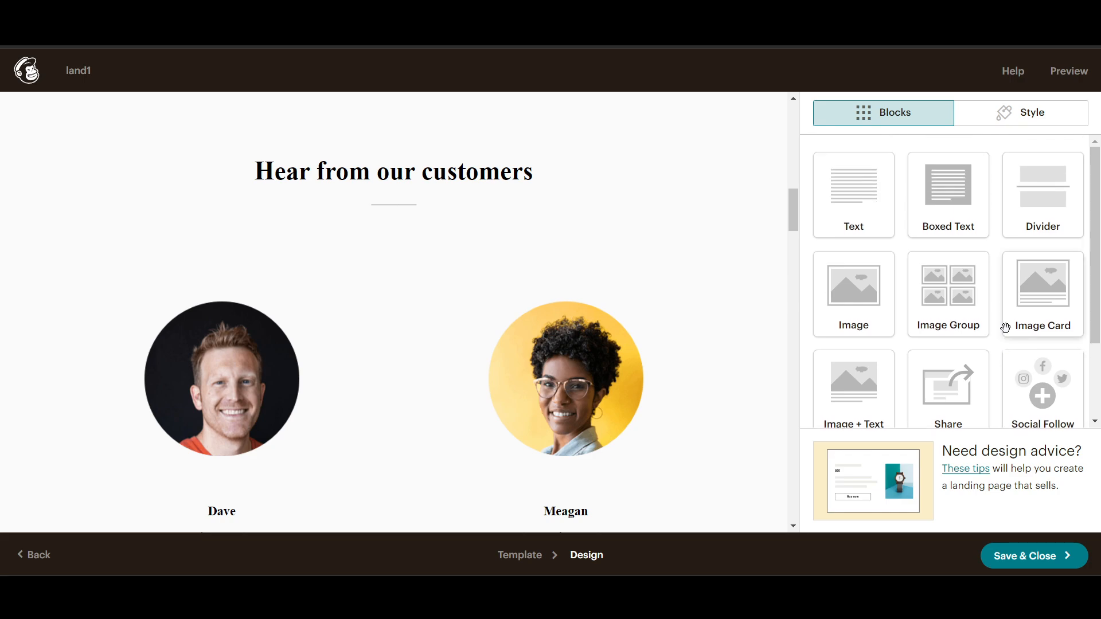
pyautogui.scroll(10, 634, 339)
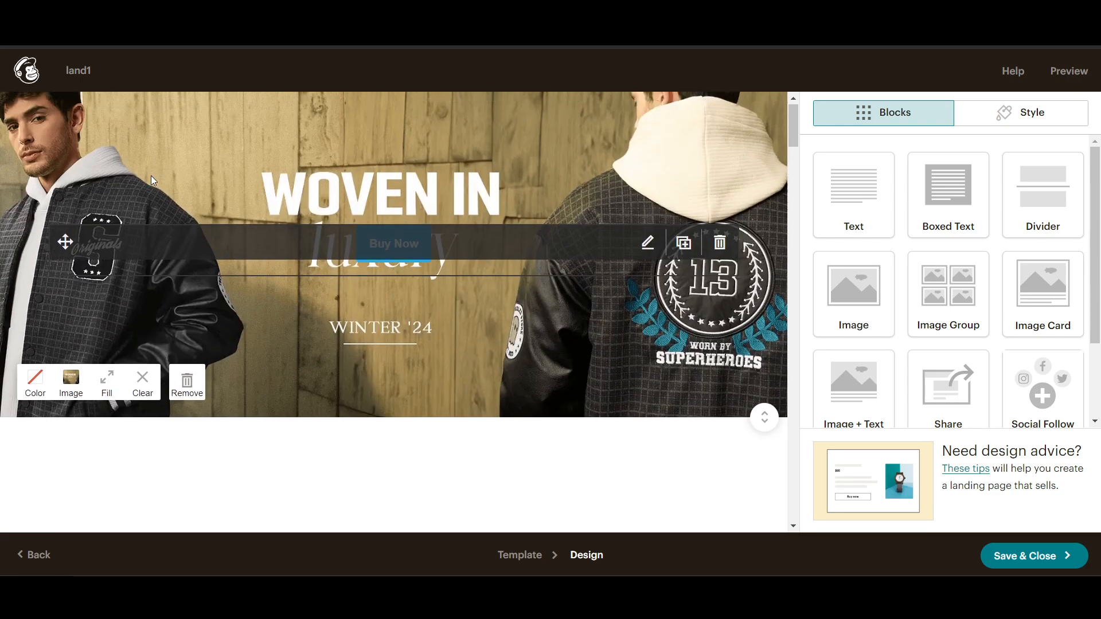
pyautogui.scroll(1, 152, 178)
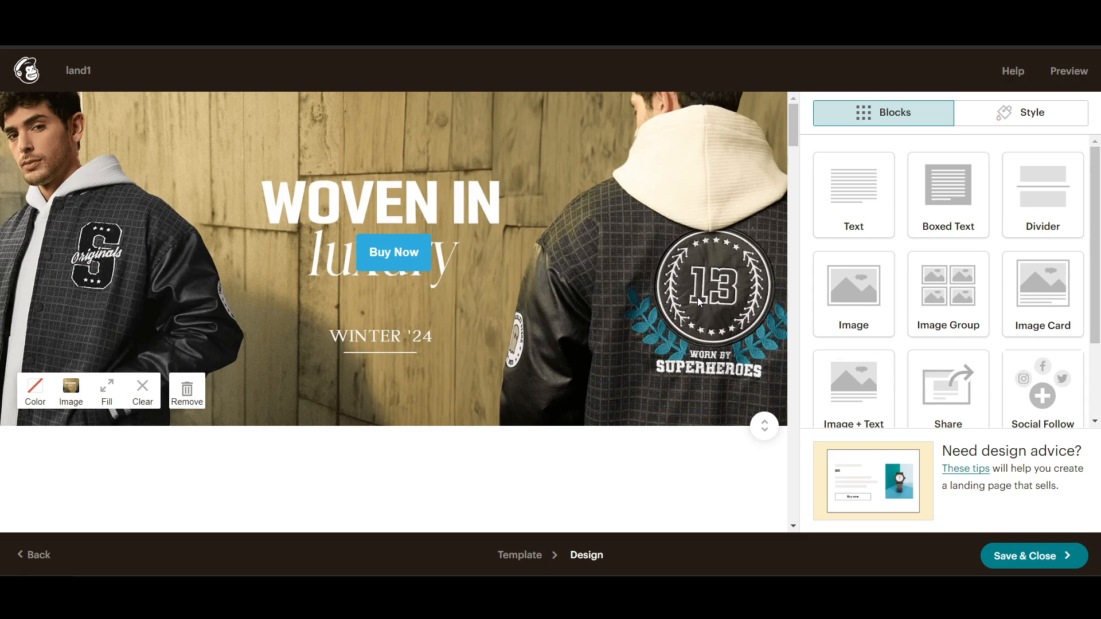
pyautogui.scroll(-4, 664, 417)
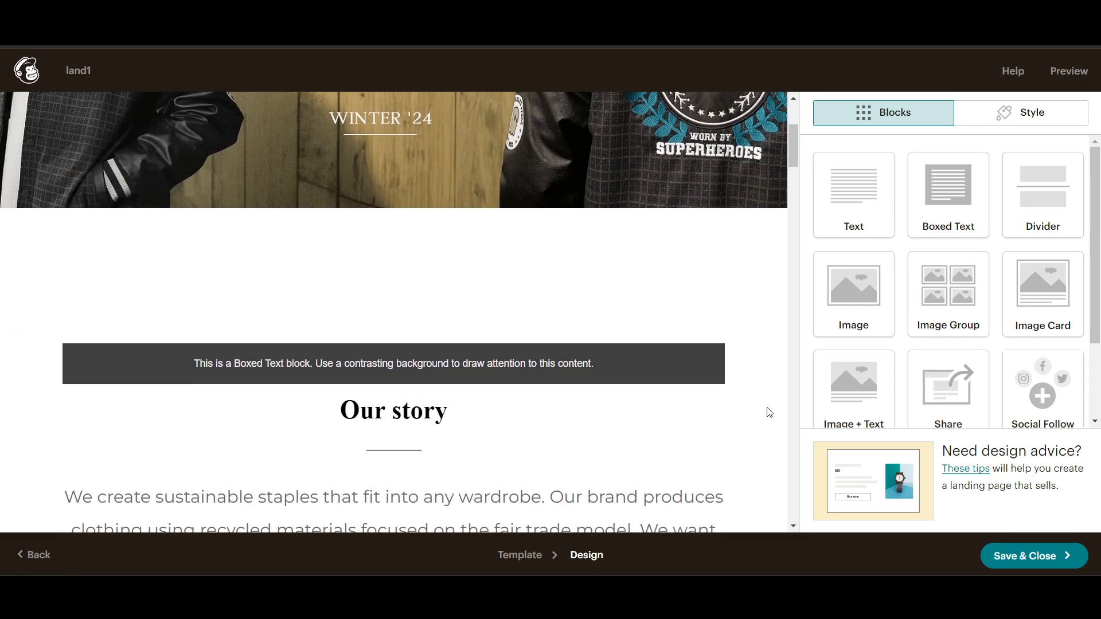
pyautogui.scroll(-15, 765, 407)
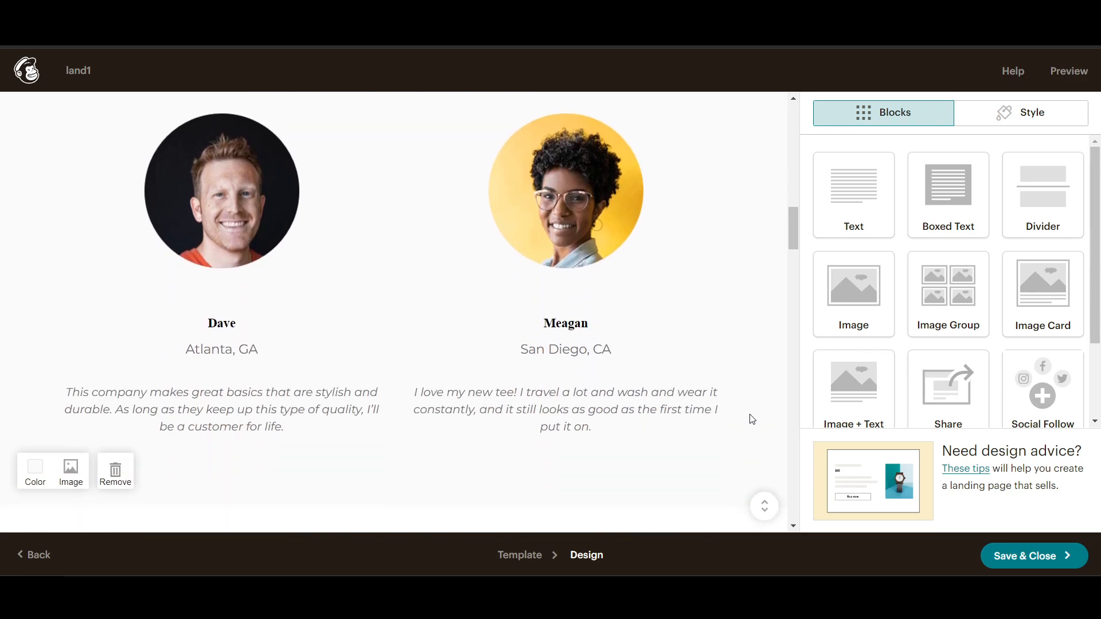
pyautogui.scroll(-10, 745, 459)
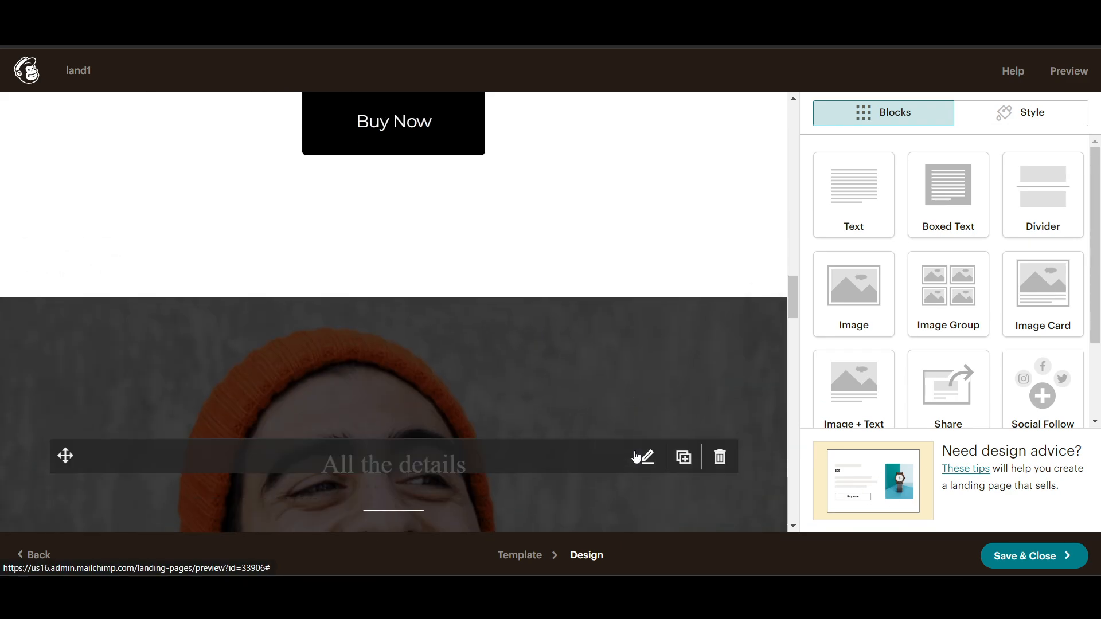
pyautogui.scroll(-12, 635, 457)
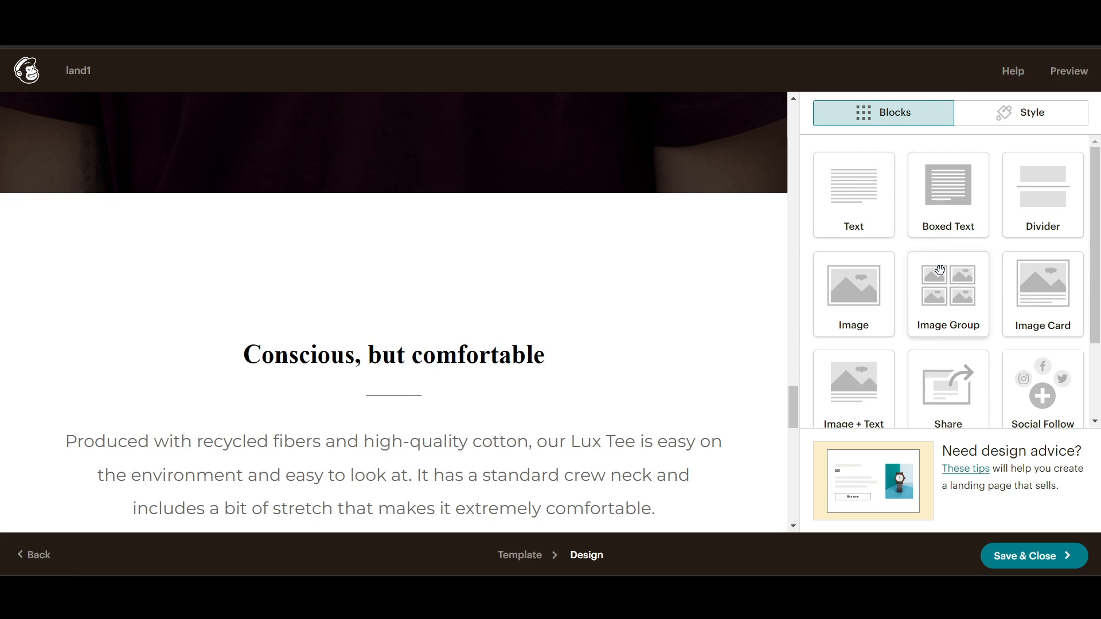
# Step: Insert a two-slot Image Group above 'Conscious, but comfortable', review its Style, and save
pyautogui.moveTo(940, 270); pyautogui.dragTo(361, 338)
pyautogui.scroll(-3, 335, 476)
pyautogui.scroll(2, 253, 376)
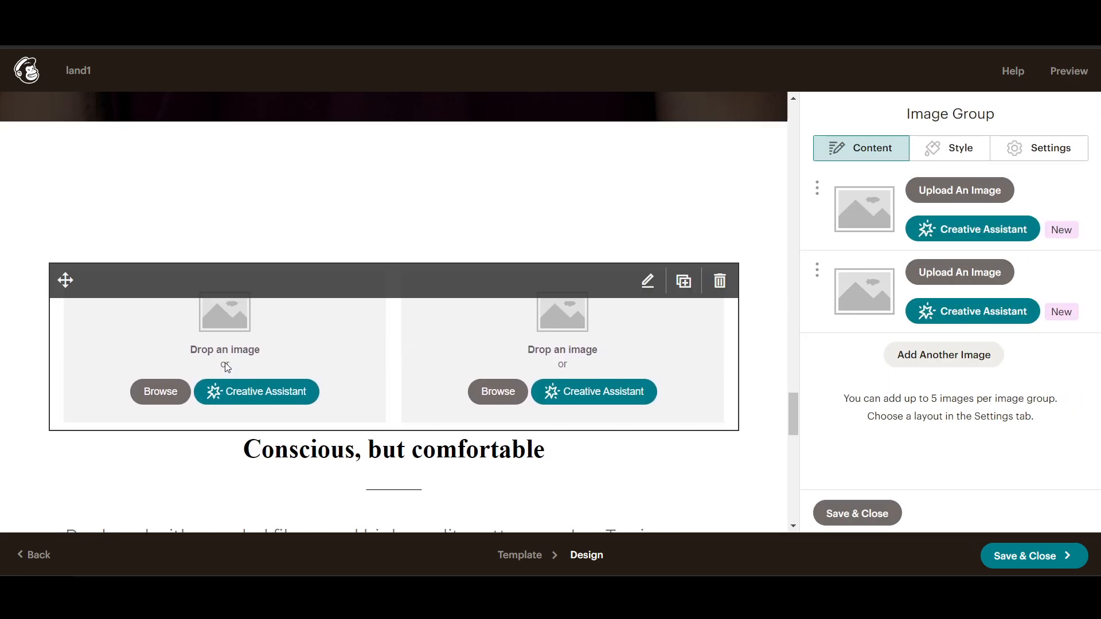
pyautogui.scroll(-1, 241, 411)
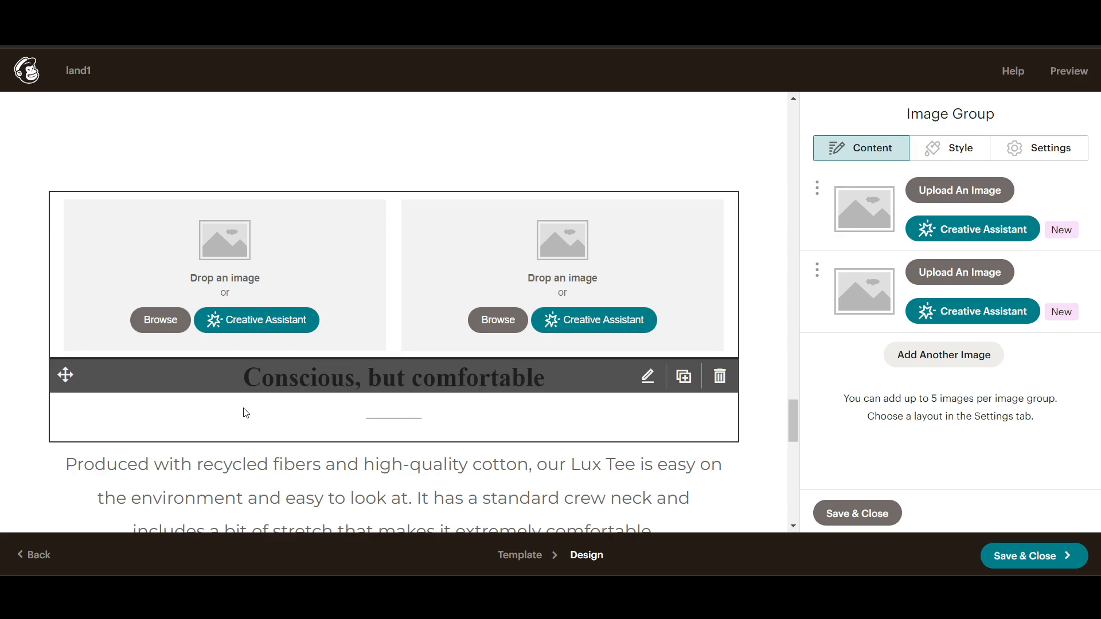
pyautogui.click(981, 153)
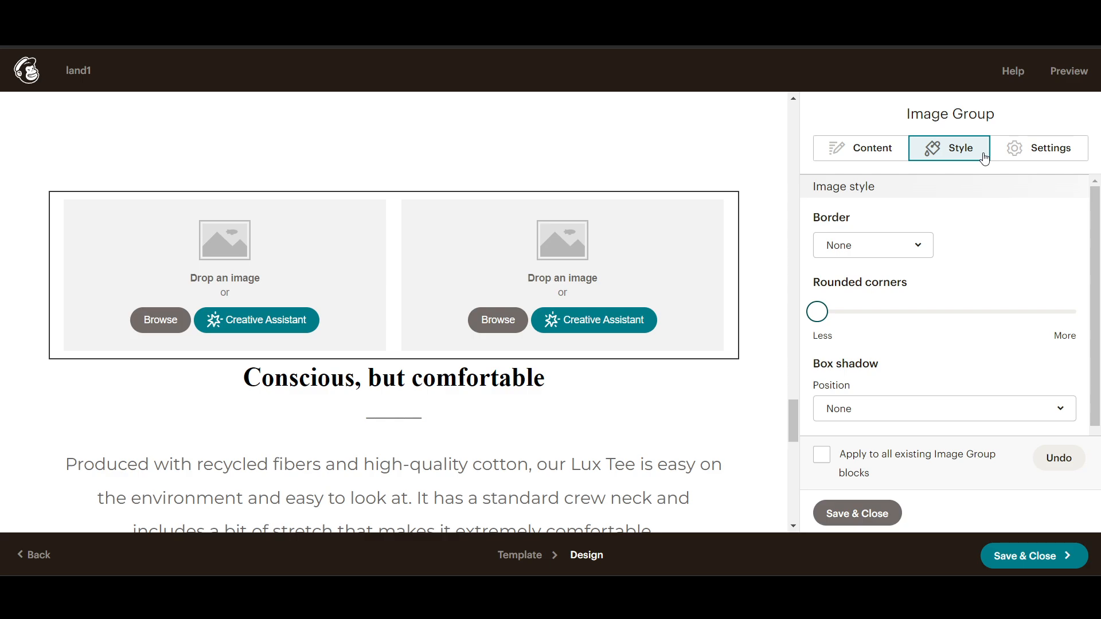
pyautogui.scroll(-2, 372, 386)
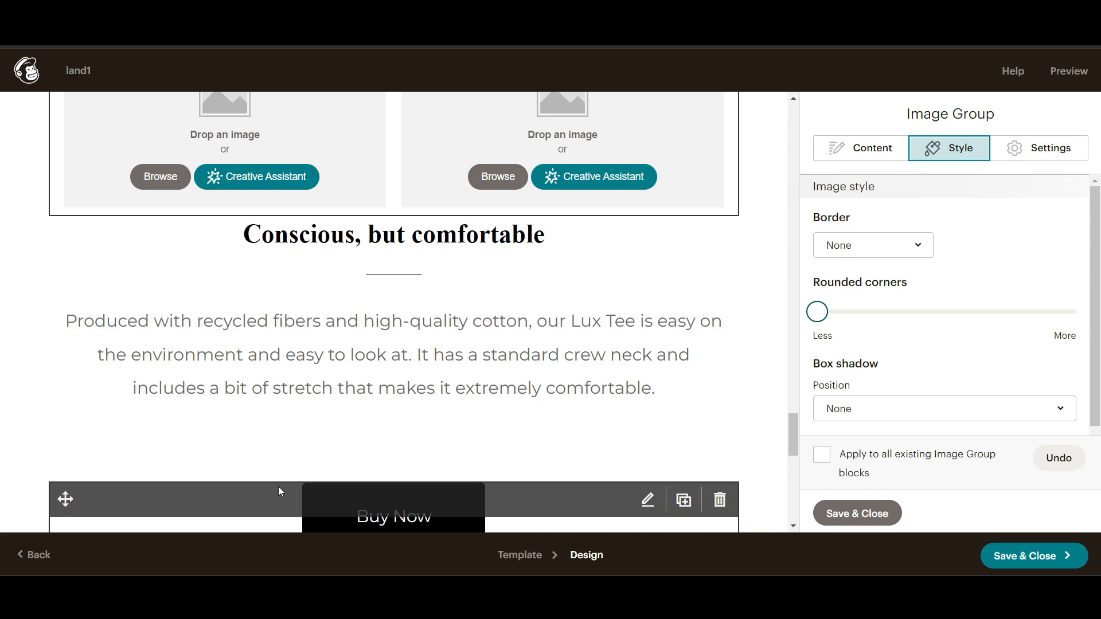
pyautogui.scroll(-2, 275, 488)
pyautogui.scroll(1, 271, 485)
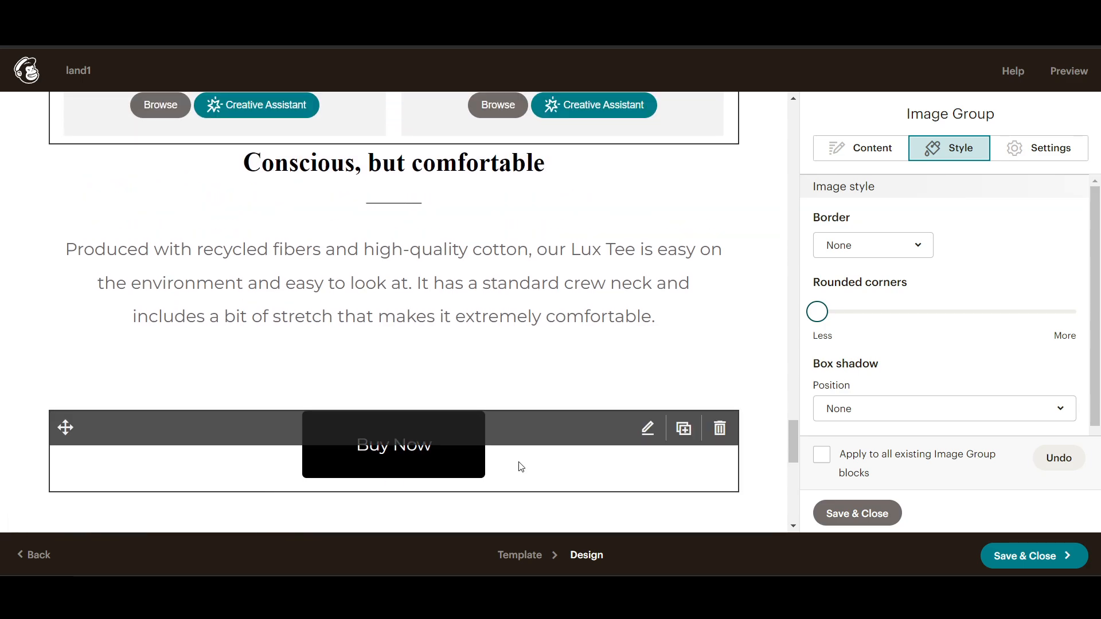
pyautogui.click(857, 513)
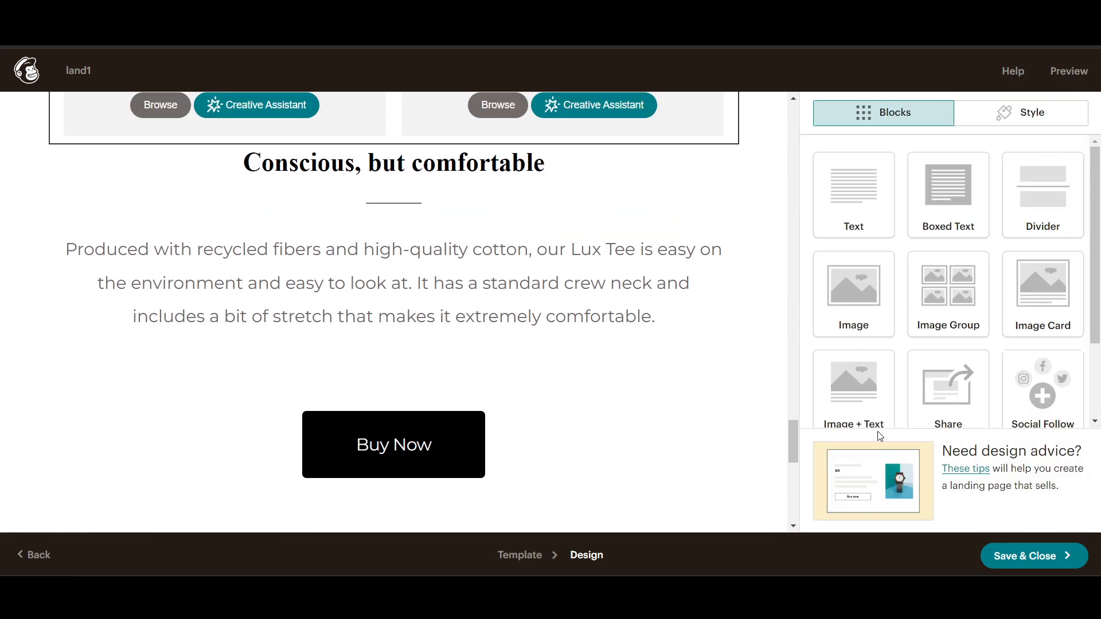
# Step: Place a 'Buy Now' button block under the image group, above 'Conscious, but comfortable', and save it
pyautogui.scroll(-2, 903, 416)
pyautogui.moveTo(882, 413); pyautogui.dragTo(211, 422)
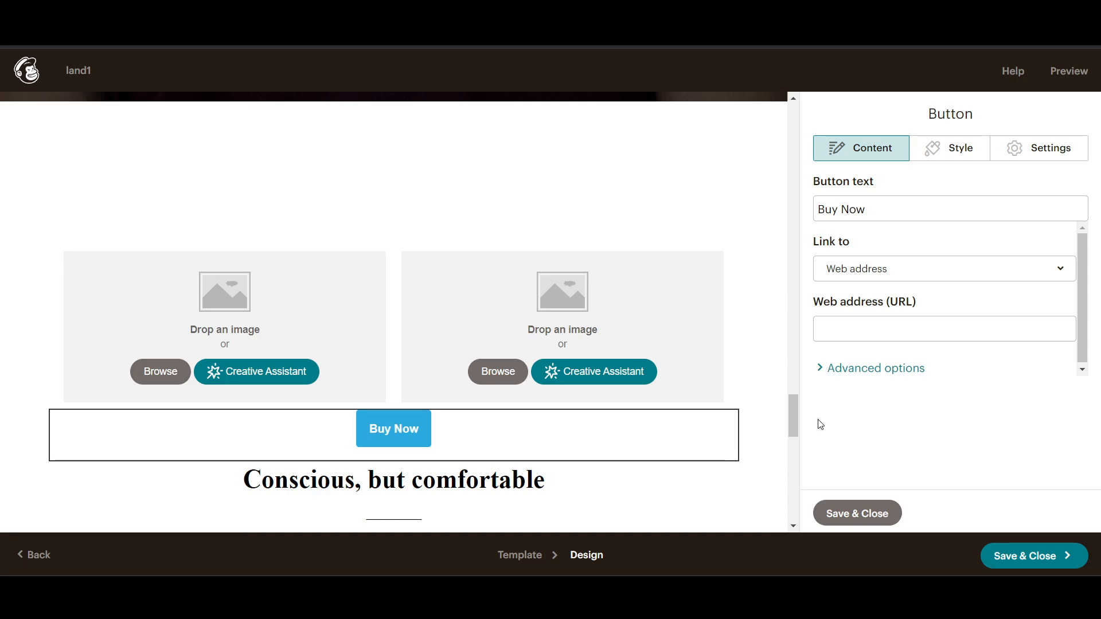
pyautogui.click(857, 513)
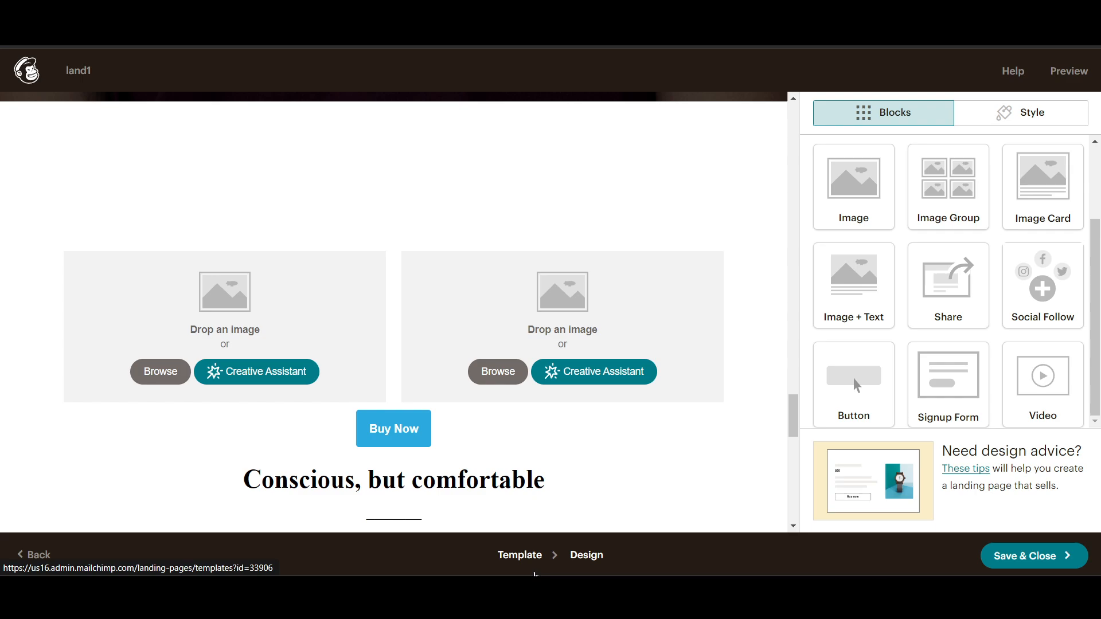
pyautogui.scroll(10, 536, 450)
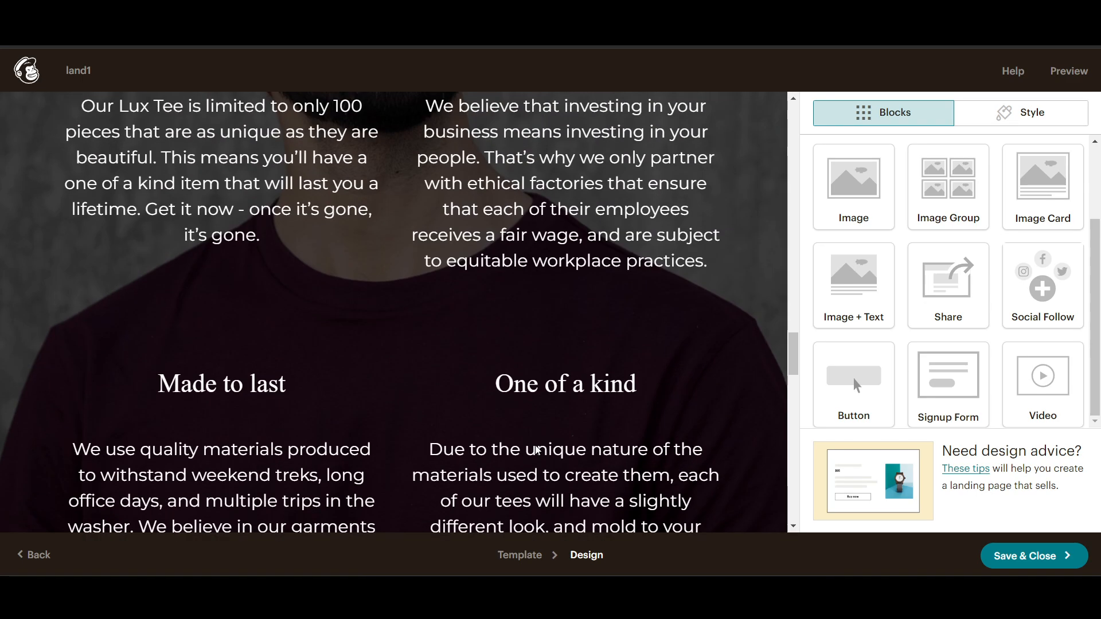
pyautogui.scroll(20, 536, 450)
pyautogui.scroll(-3, 516, 453)
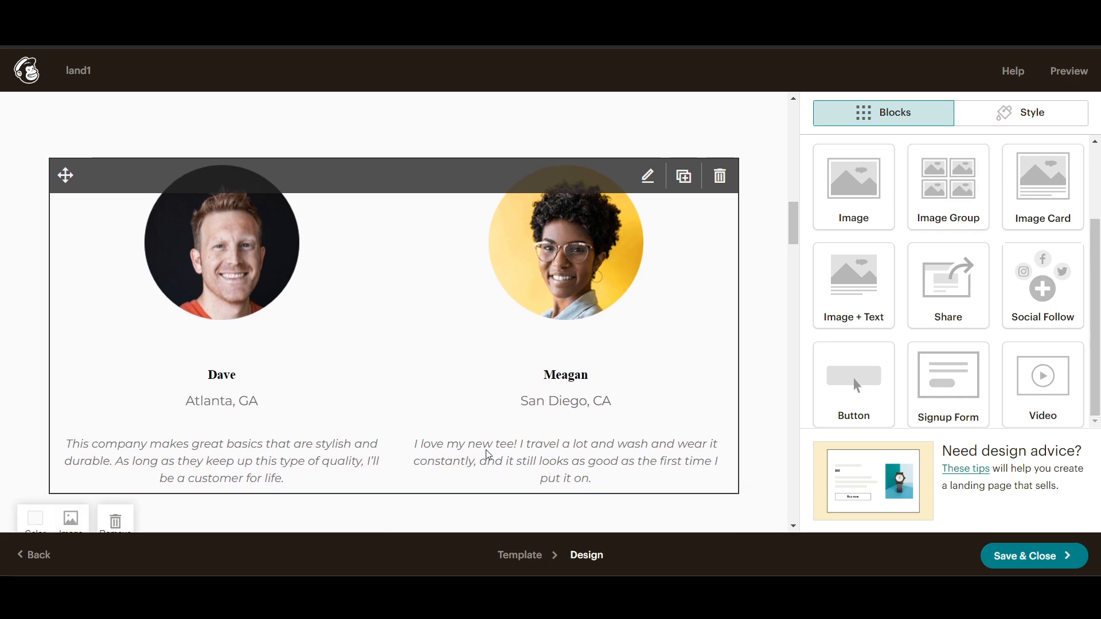
# Step: Edit the Dave and Meagan Image + Text block and select Dave's Atlanta, GA quote
pyautogui.click(227, 357)
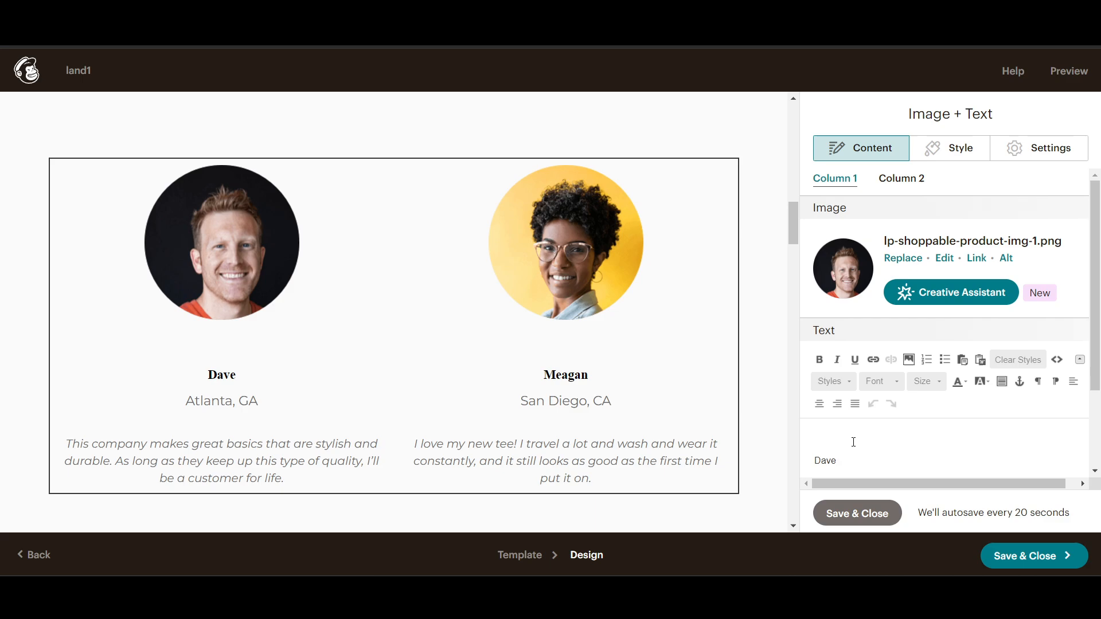
pyautogui.scroll(-2, 853, 442)
pyautogui.moveTo(1012, 429); pyautogui.dragTo(813, 411)
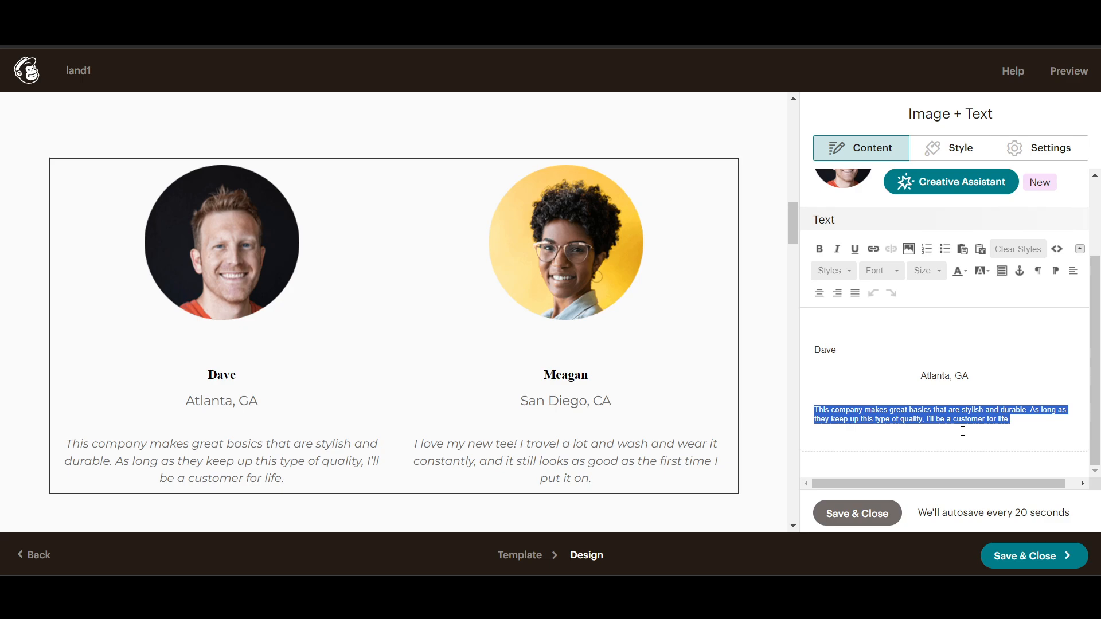
# Step: Preview the land1 page and scroll through its desktop layout
pyautogui.click(1070, 72)
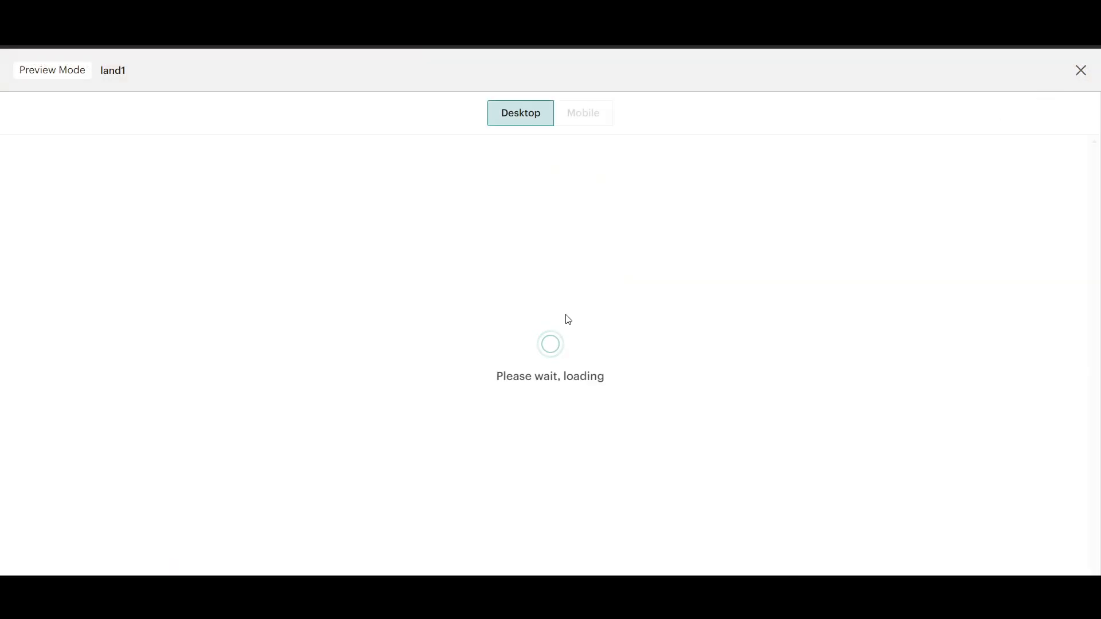
pyautogui.scroll(-15, 619, 338)
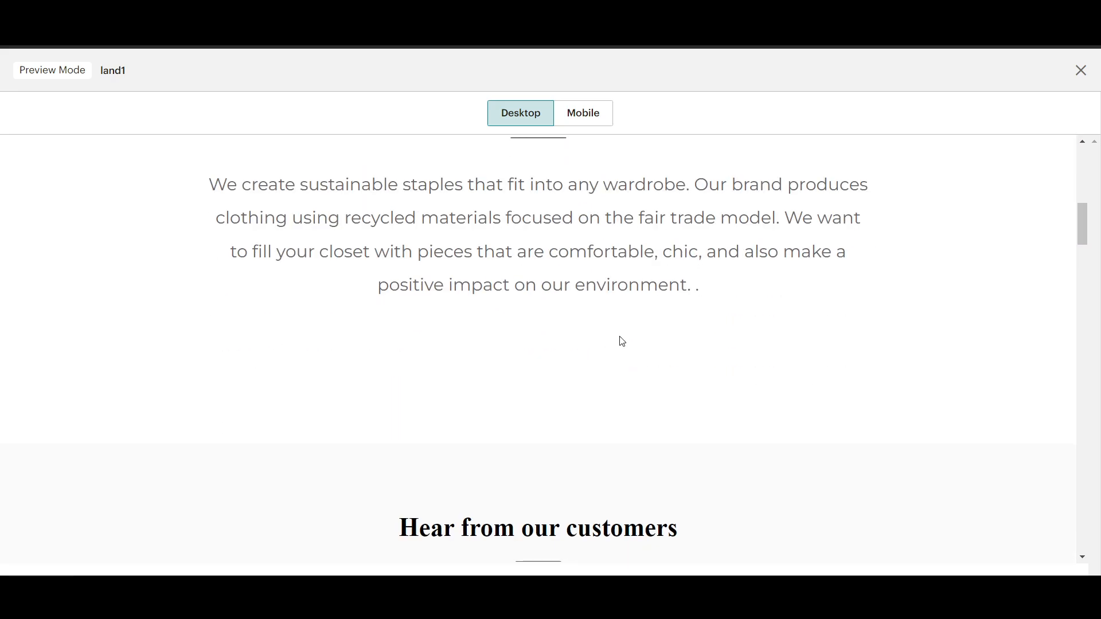
pyautogui.scroll(-20, 623, 342)
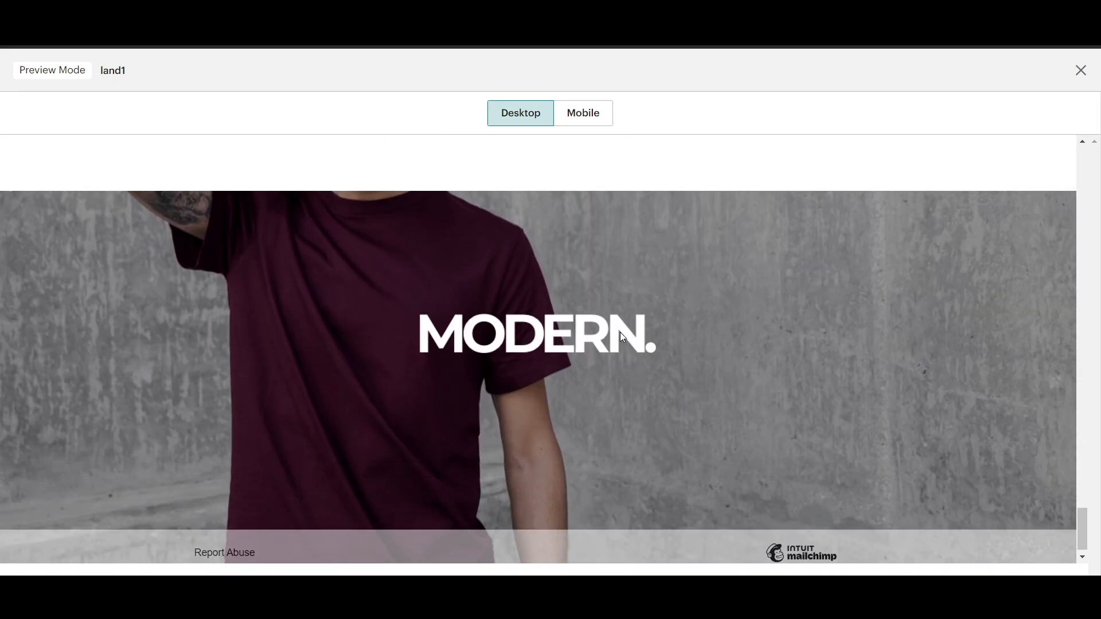
# Step: Check the mobile layout, then switch back to desktop and close the preview
pyautogui.click(601, 112)
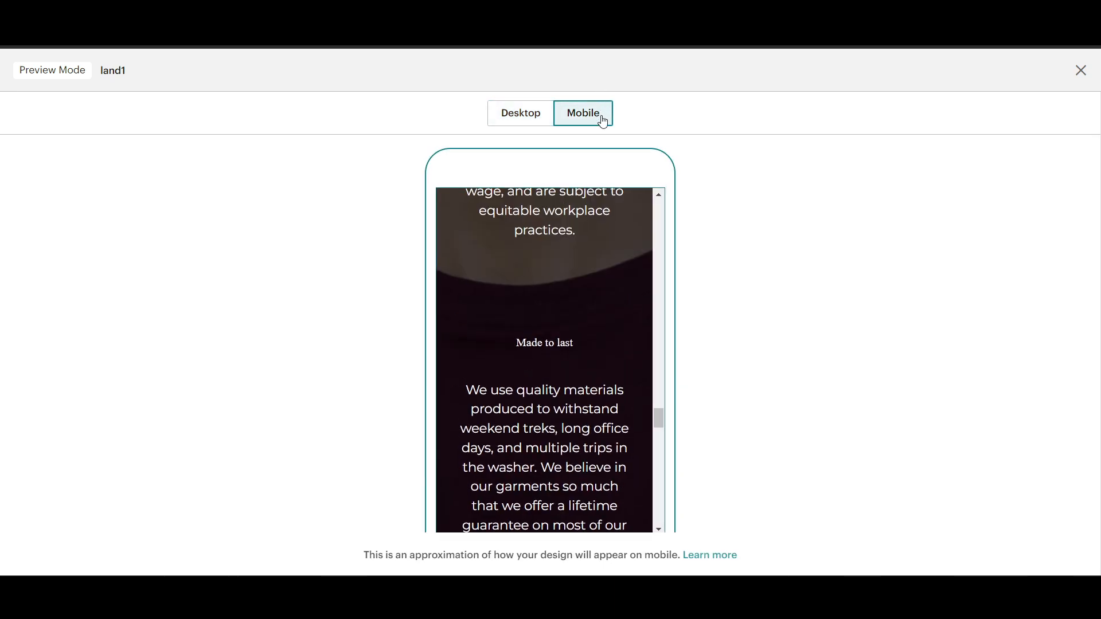
pyautogui.scroll(-10, 605, 308)
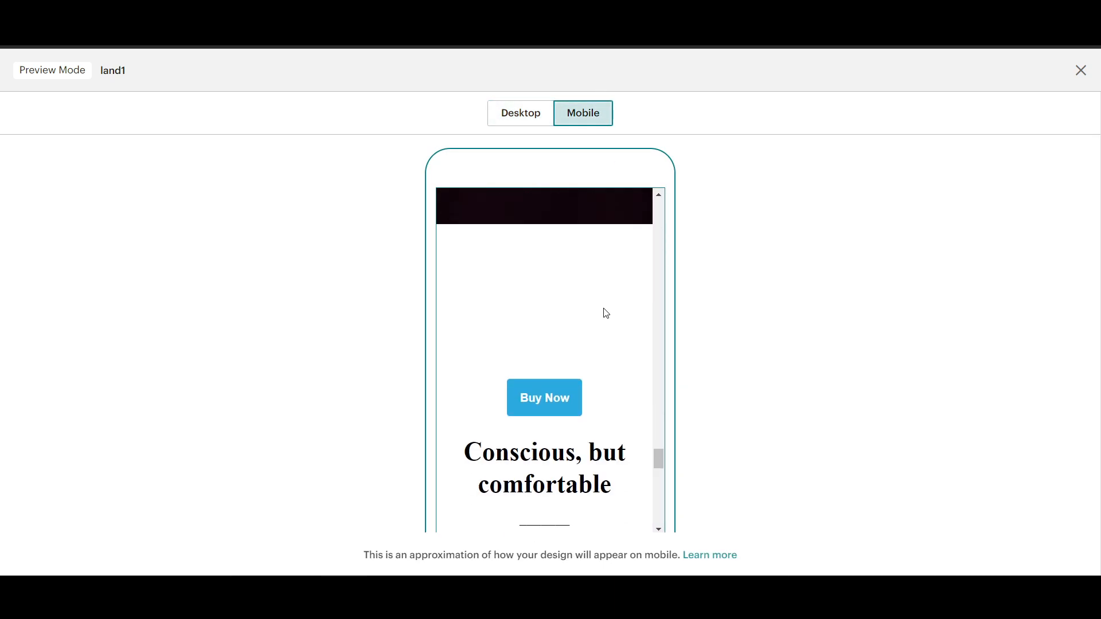
pyautogui.scroll(10, 602, 317)
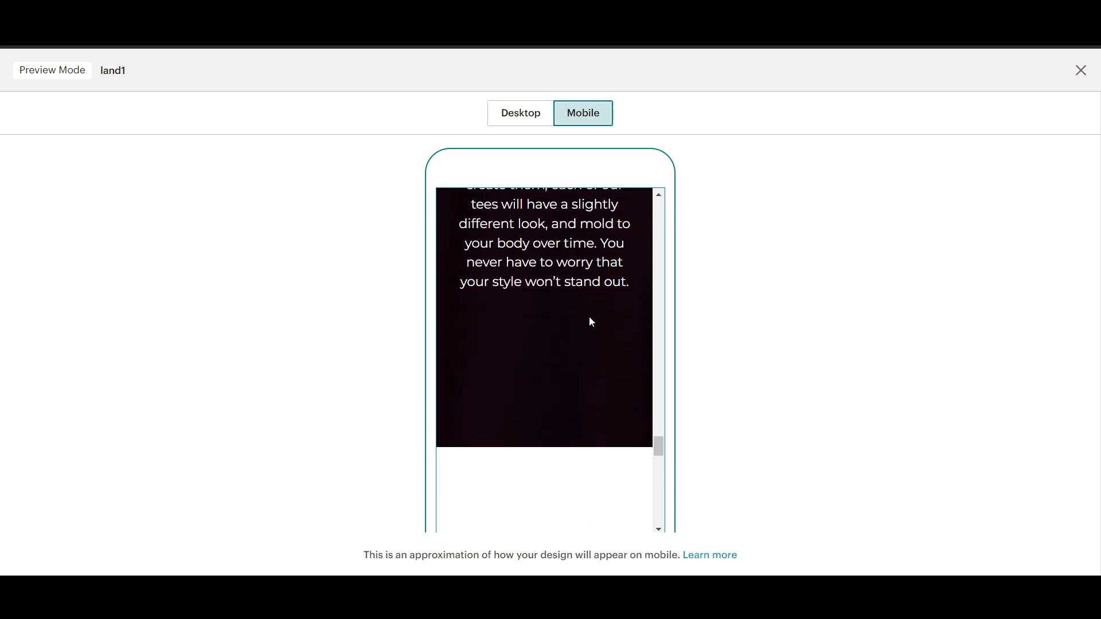
pyautogui.scroll(15, 593, 322)
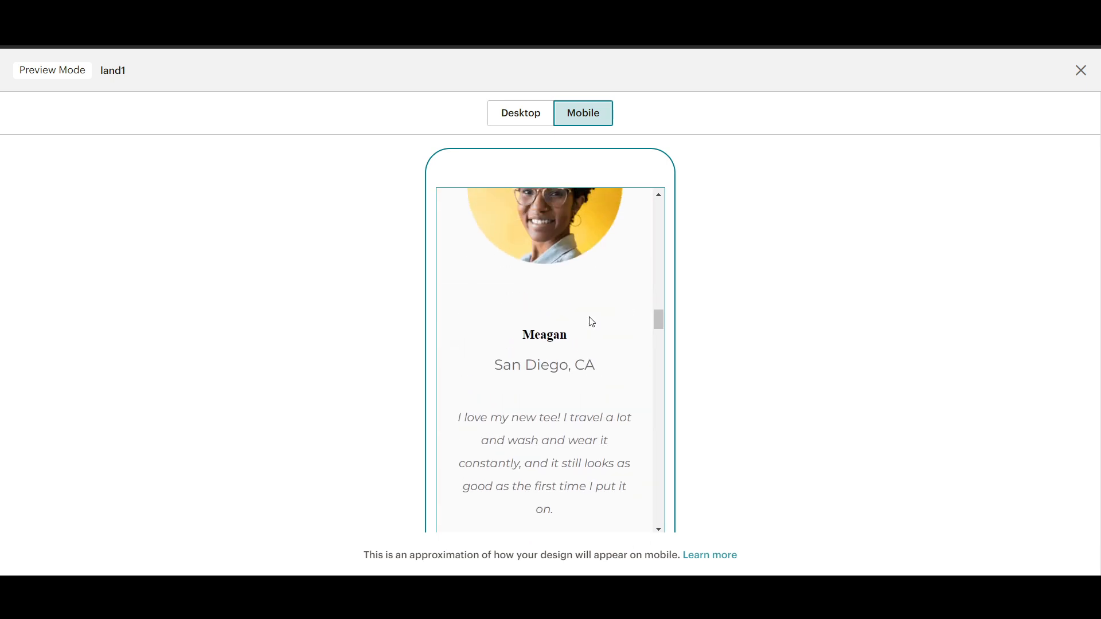
pyautogui.scroll(2, 592, 322)
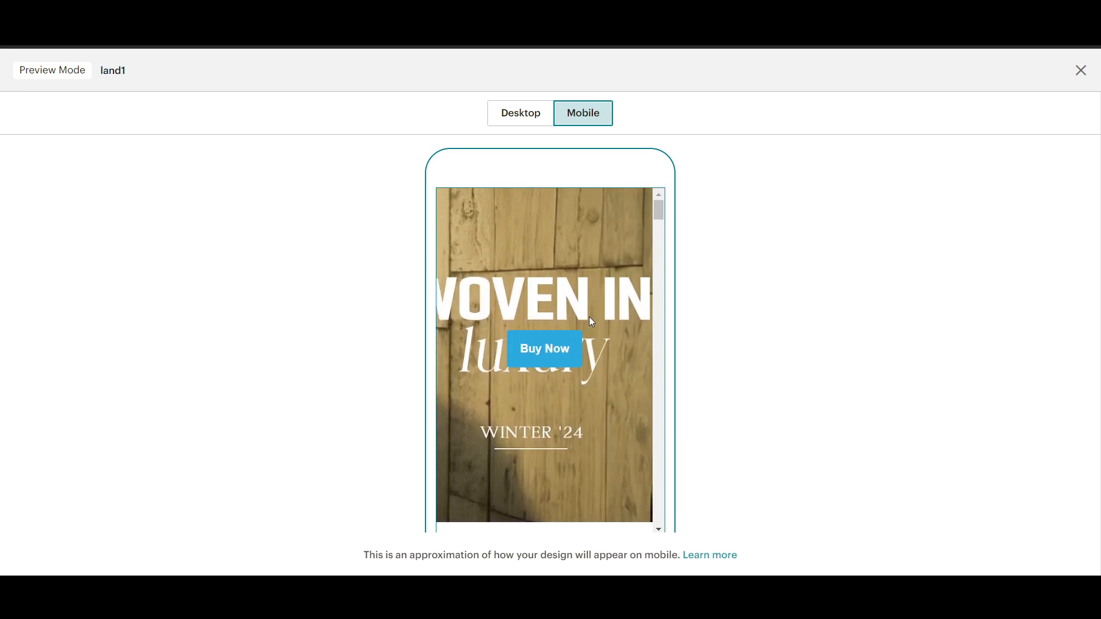
pyautogui.scroll(-5, 650, 363)
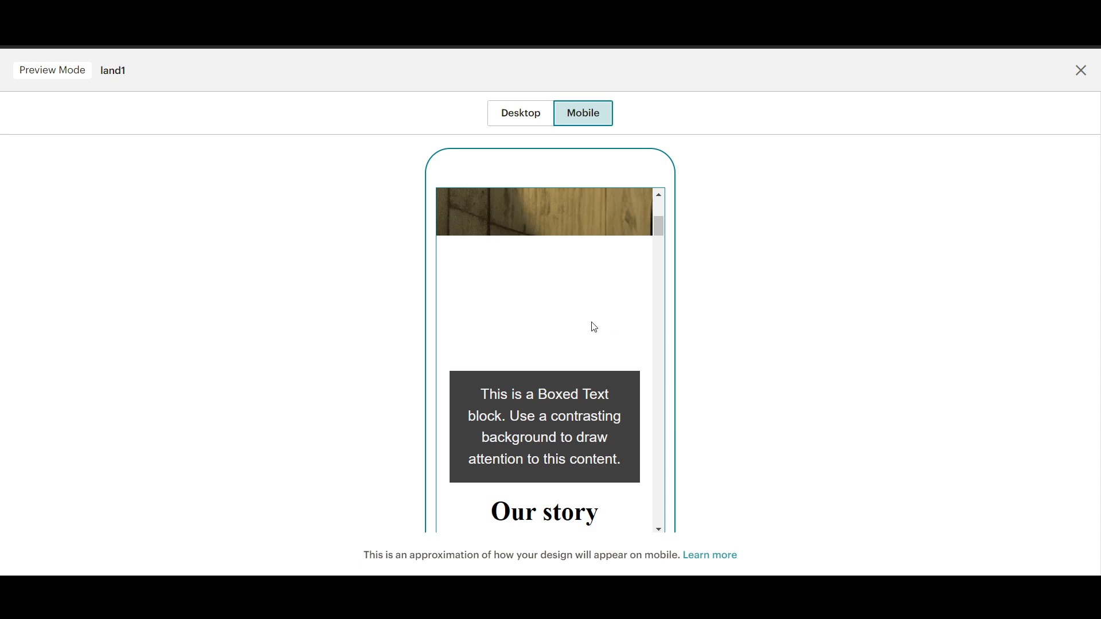
pyautogui.scroll(-10, 585, 329)
pyautogui.scroll(-5, 578, 335)
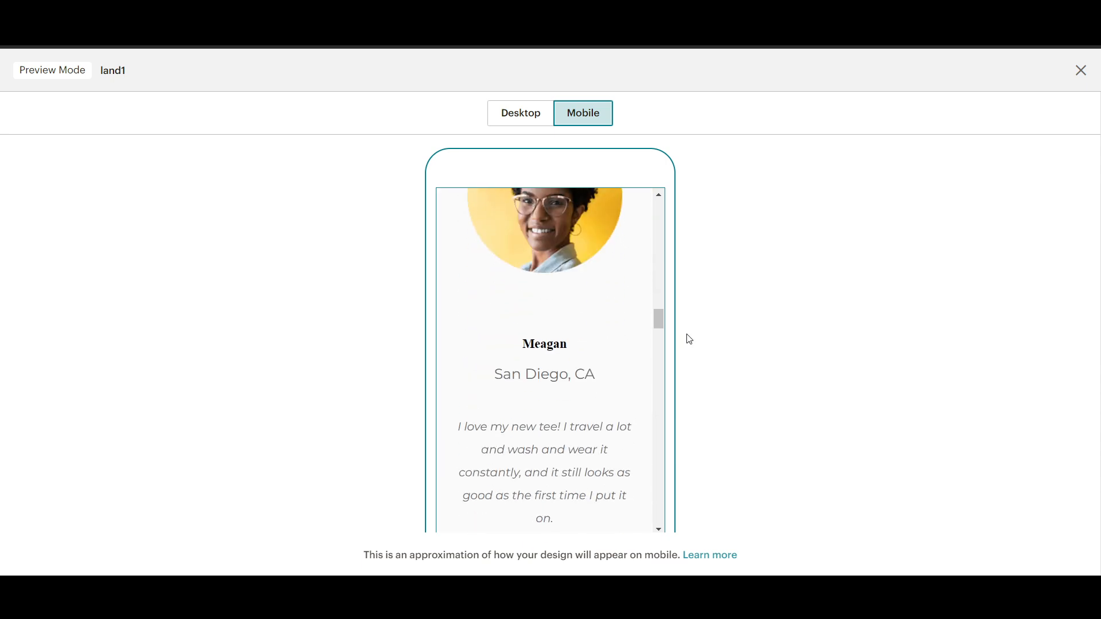
pyautogui.scroll(-10, 531, 378)
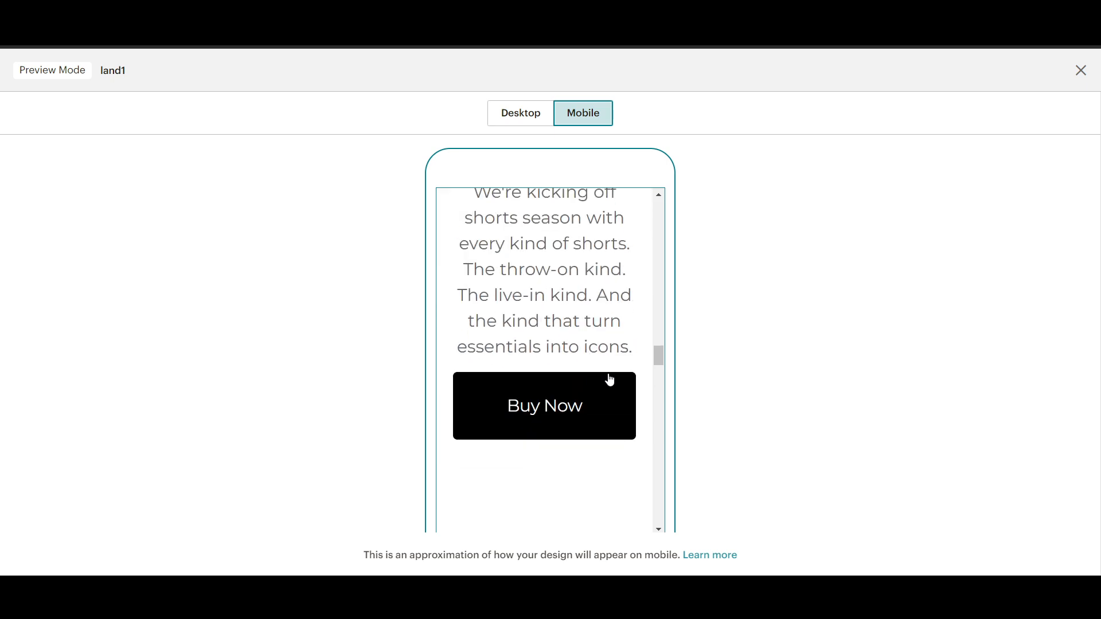
pyautogui.moveTo(657, 359); pyautogui.dragTo(650, 523)
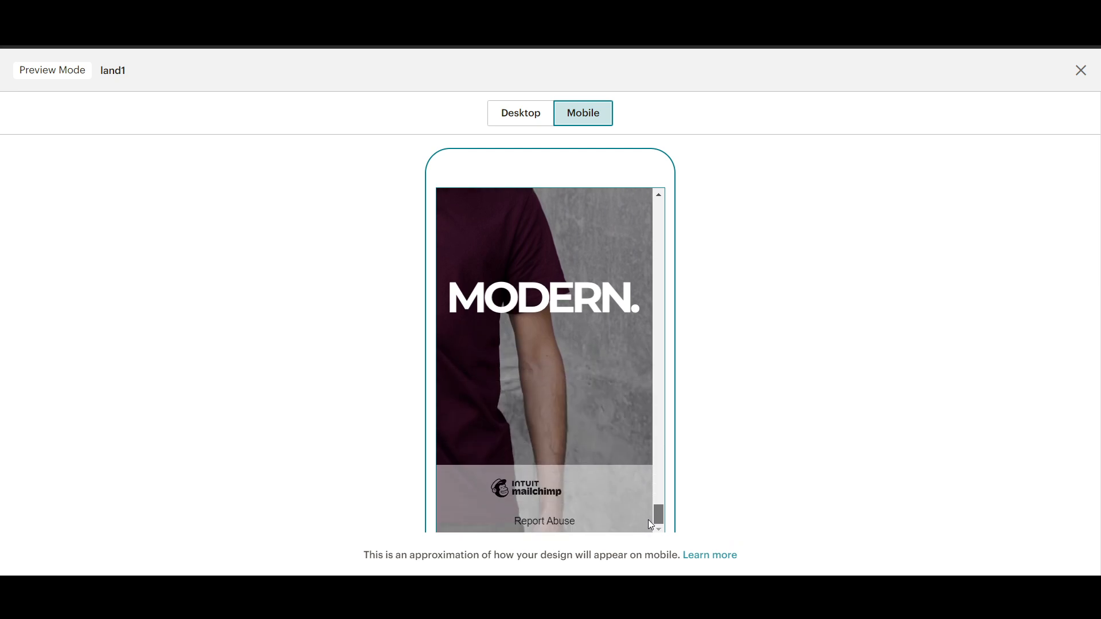
pyautogui.click(517, 120)
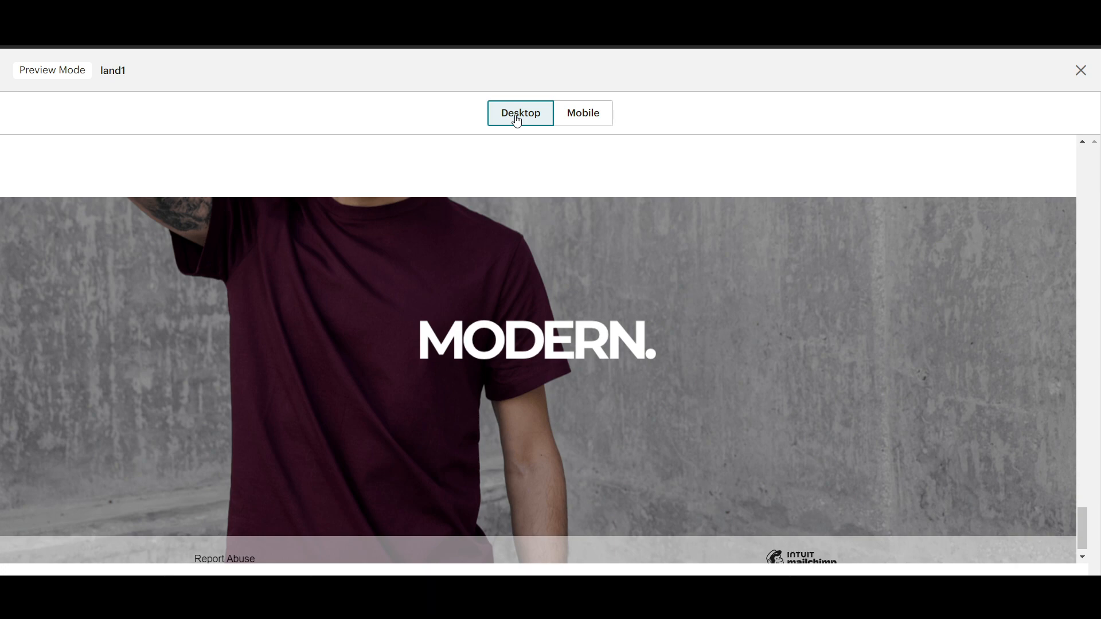
pyautogui.click(1080, 70)
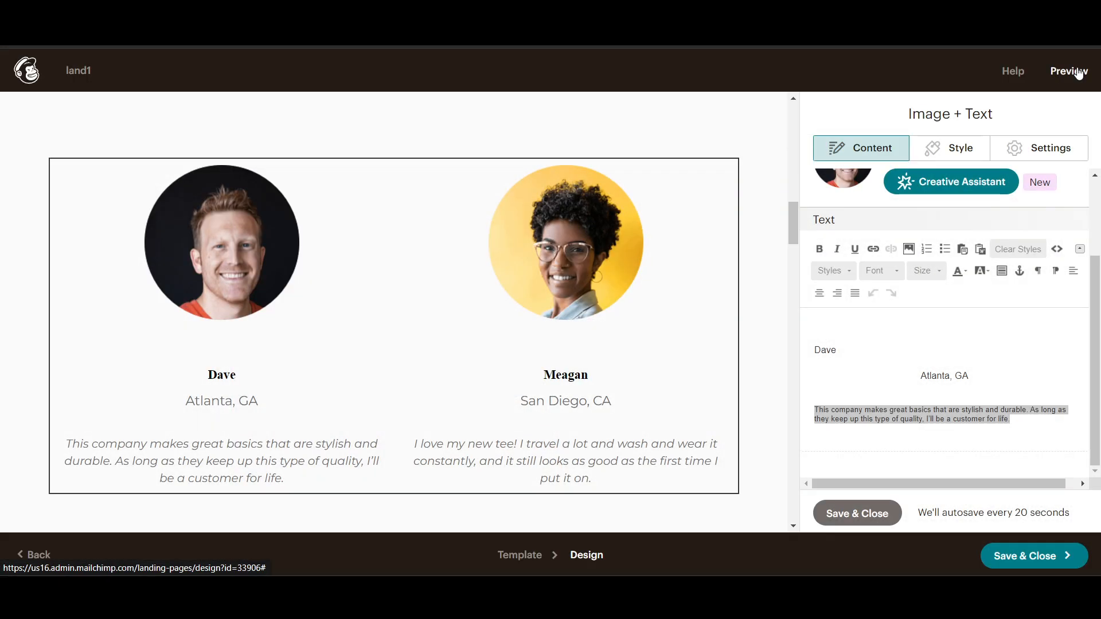
# Step: Save the land1 design and return to the landing page checklist
pyautogui.click(1041, 559)
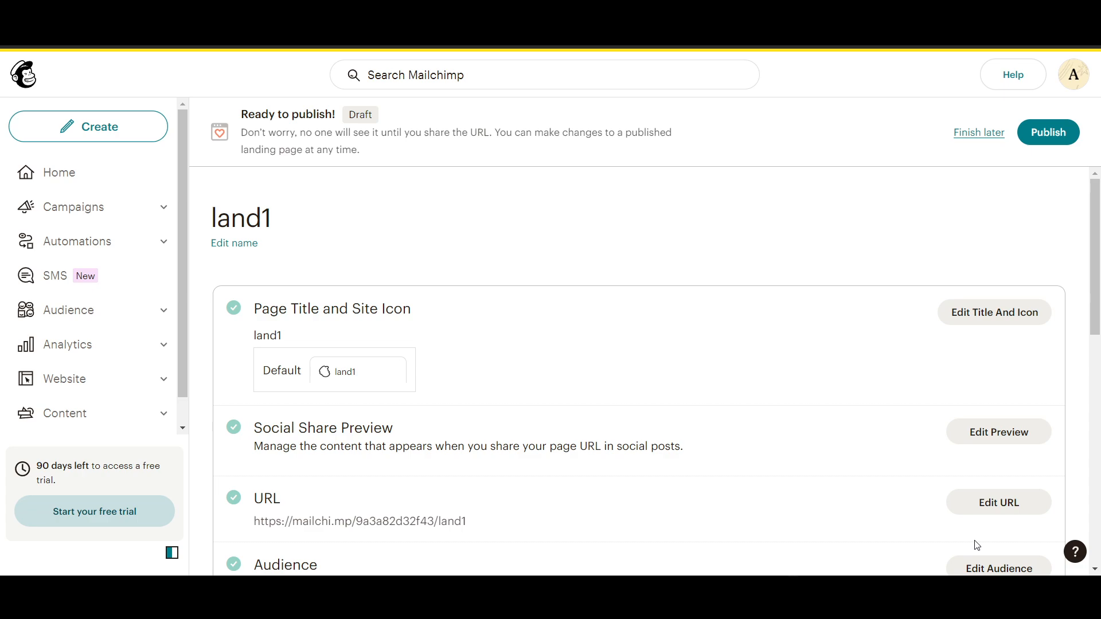
pyautogui.scroll(-1, 698, 505)
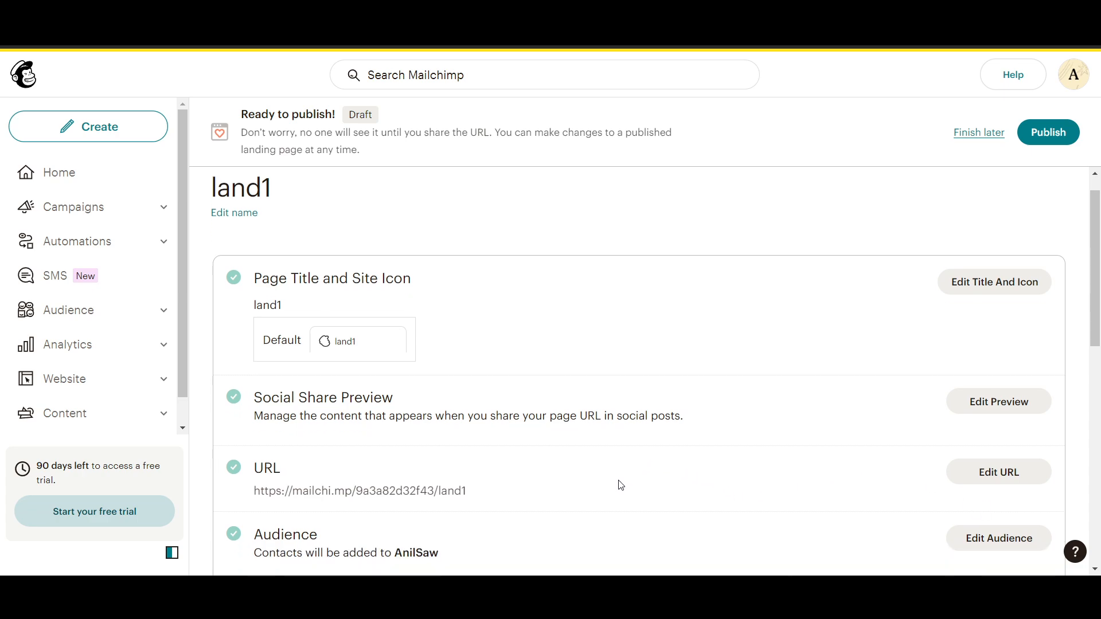
pyautogui.scroll(1, 883, 338)
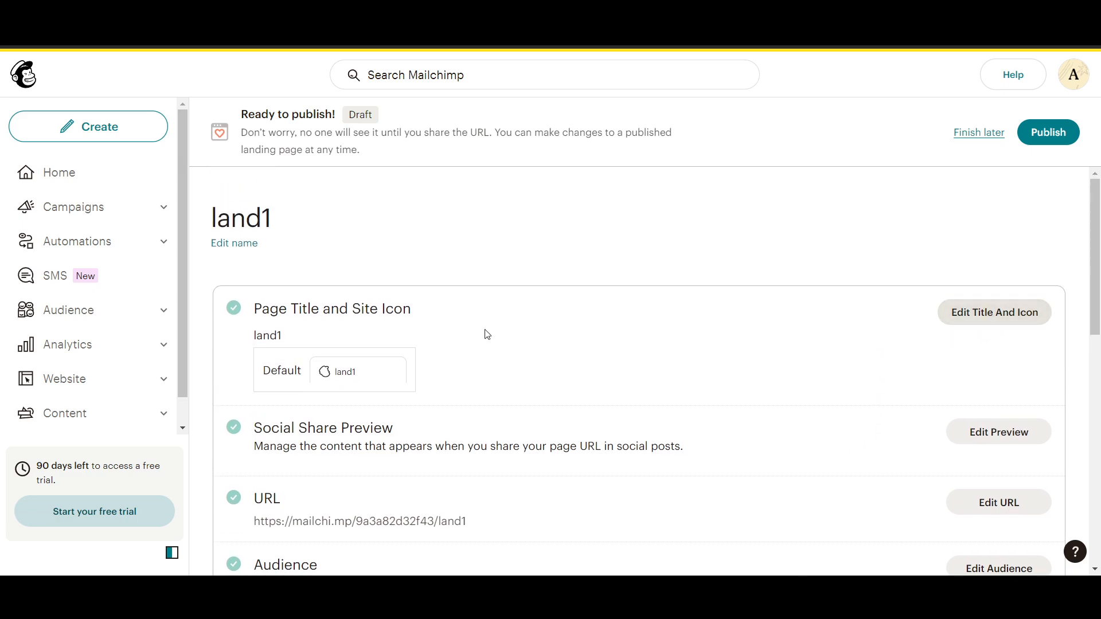
# Step: Confirm and save 'land1' as the page title, then review the checklist
pyautogui.click(974, 314)
pyautogui.scroll(-2, 389, 332)
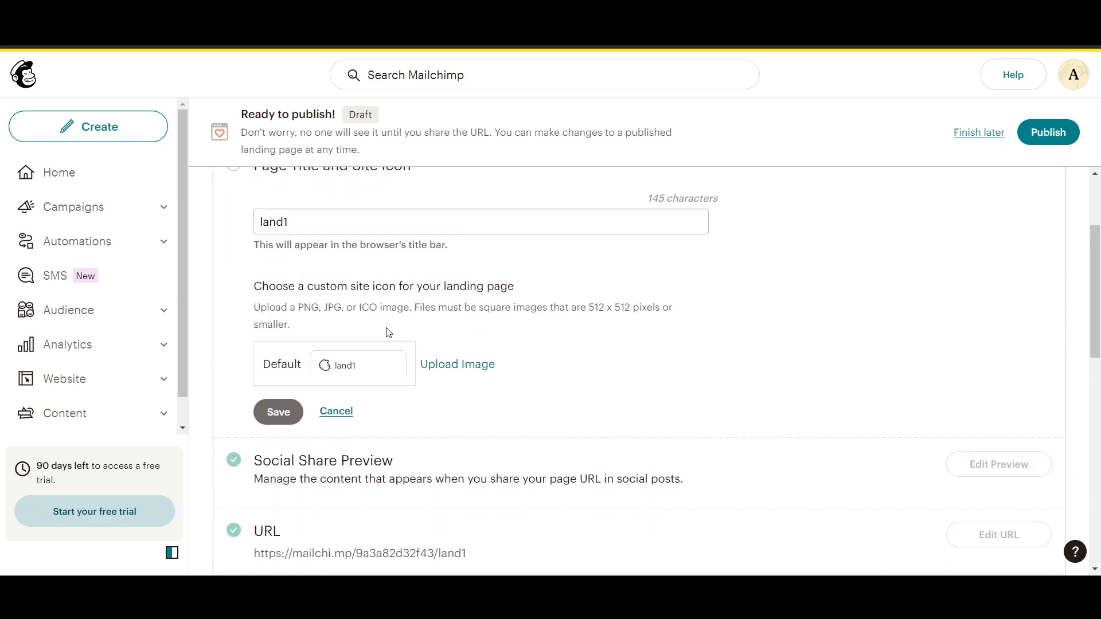
pyautogui.scroll(-1, 421, 331)
pyautogui.scroll(3, 796, 384)
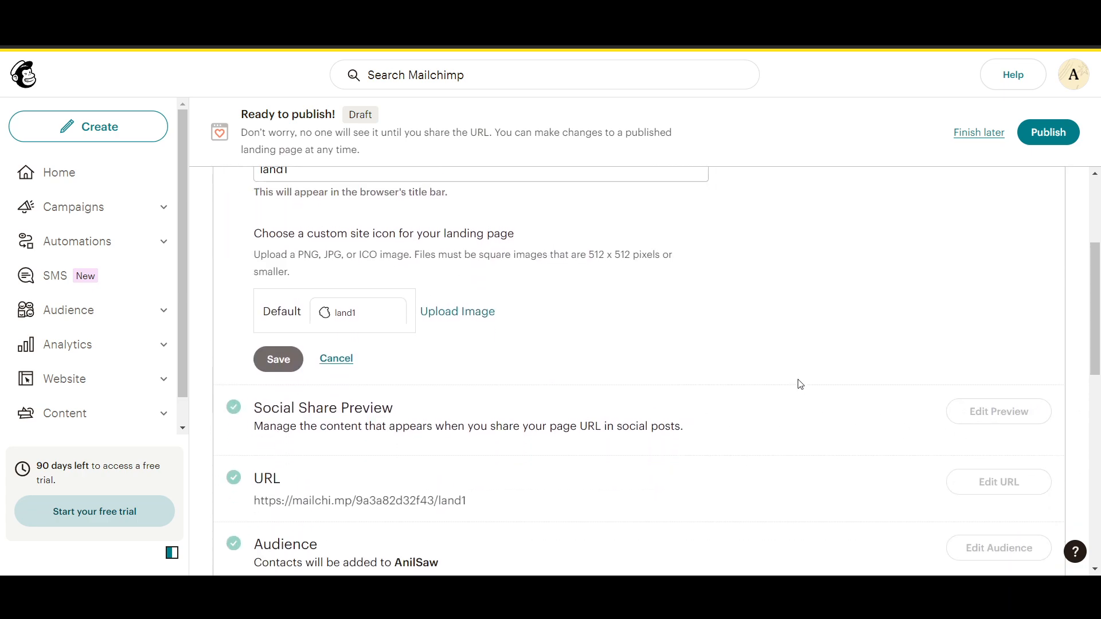
pyautogui.scroll(-1, 376, 519)
pyautogui.click(279, 484)
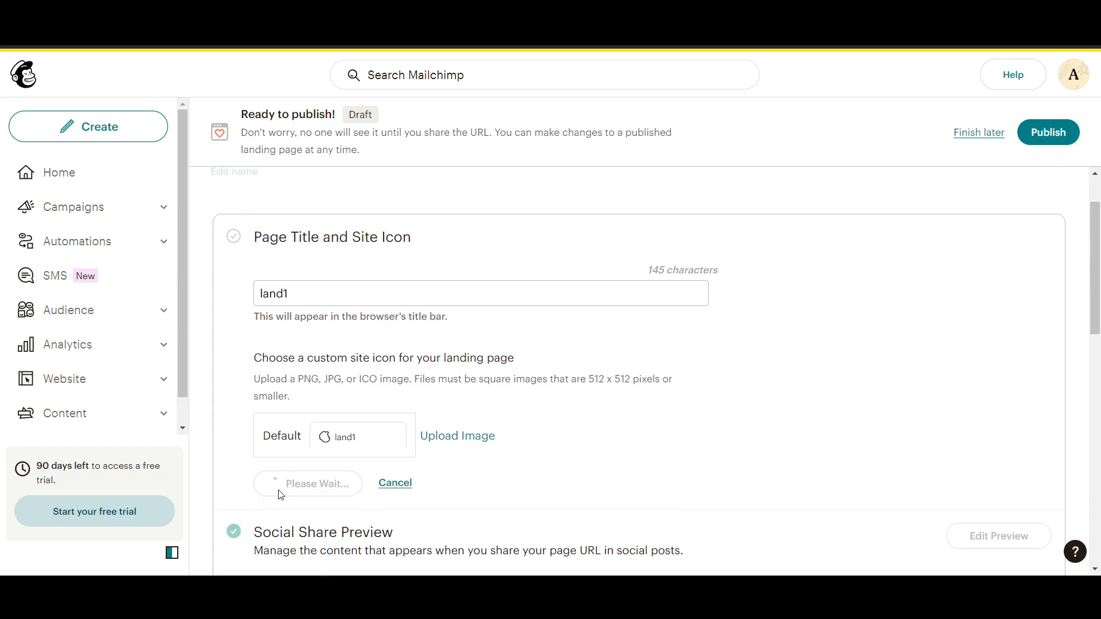
pyautogui.scroll(-5, 403, 427)
pyautogui.scroll(2, 398, 428)
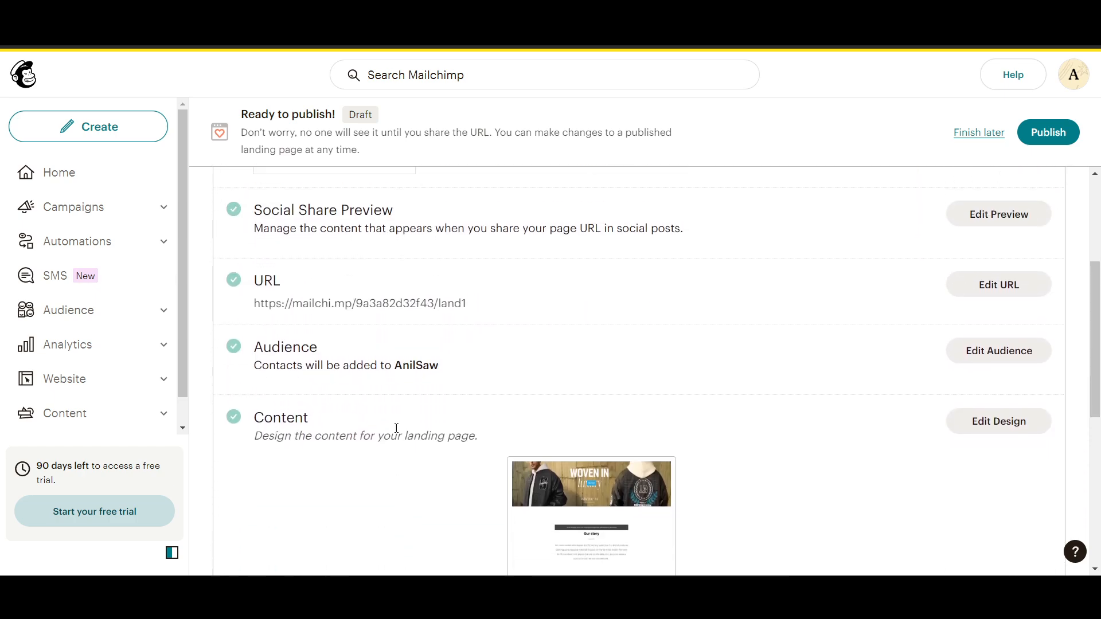
pyautogui.scroll(-6, 387, 421)
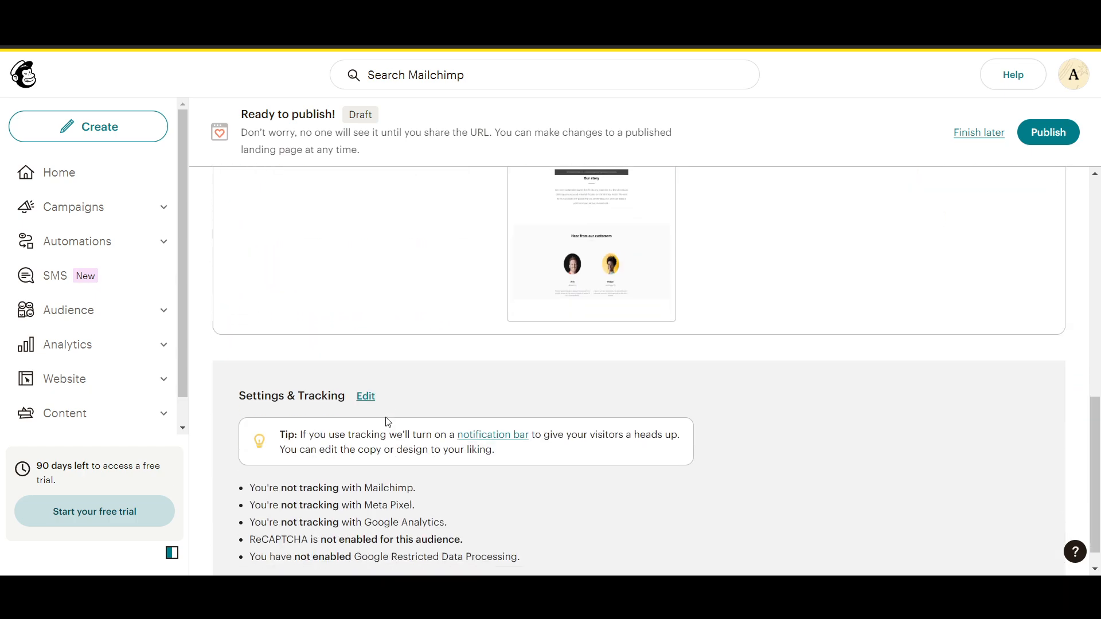
# Step: Publish the land1 landing page
pyautogui.click(1048, 139)
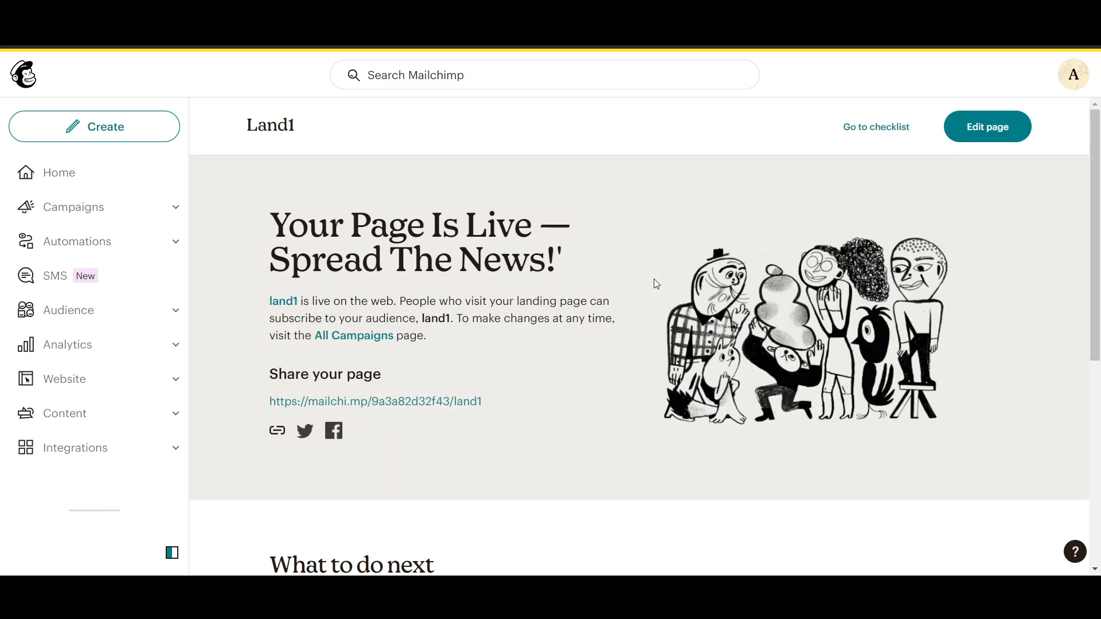
pyautogui.scroll(-3, 834, 320)
pyautogui.scroll(-2, 833, 319)
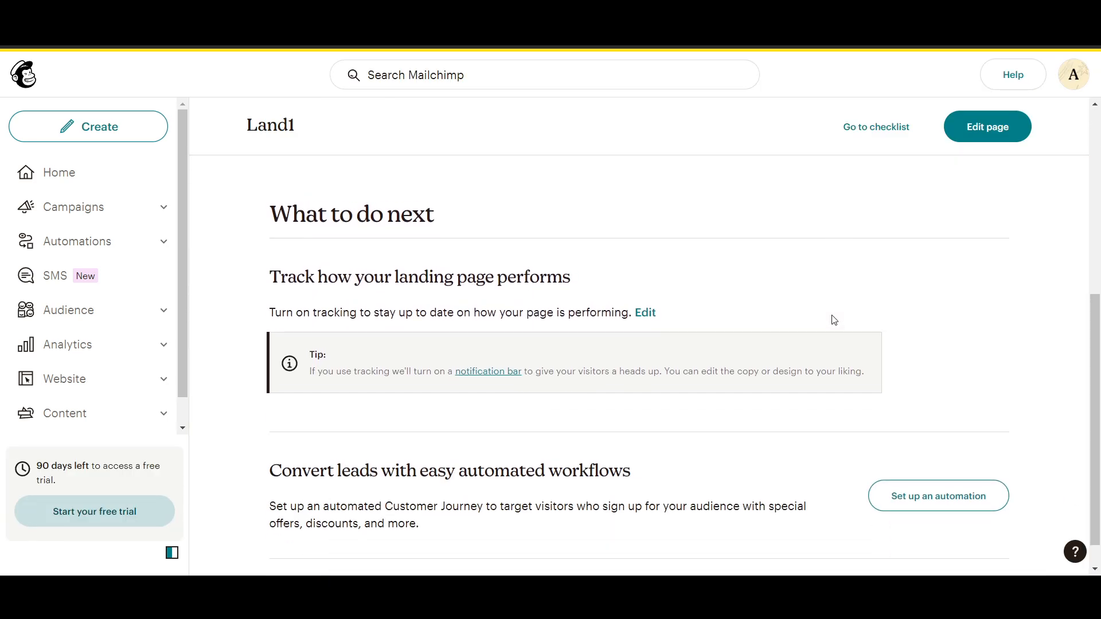
pyautogui.scroll(5, 802, 316)
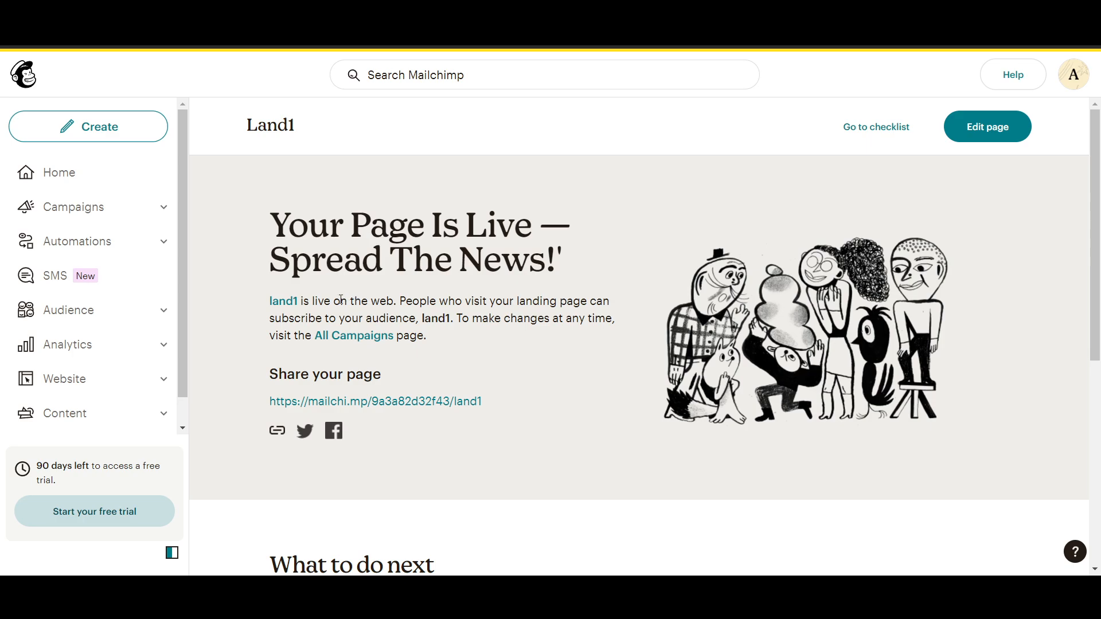
# Step: Check land1's live URL, which shows 'We can't find that page', against its Unpublished checklist
pyautogui.click(367, 404)
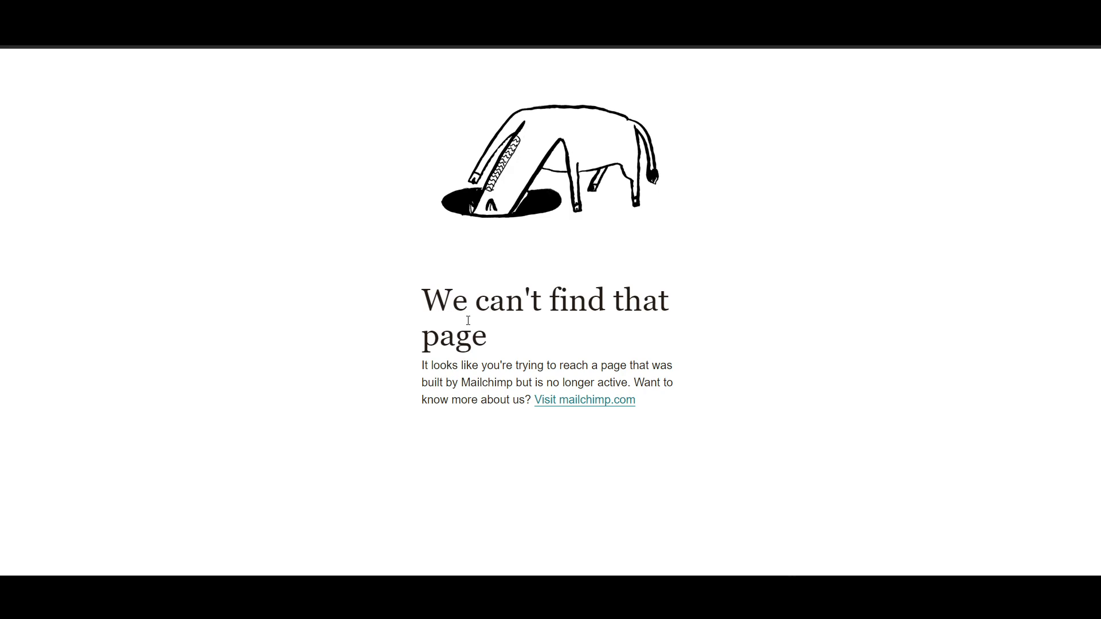
pyautogui.click(401, 10)
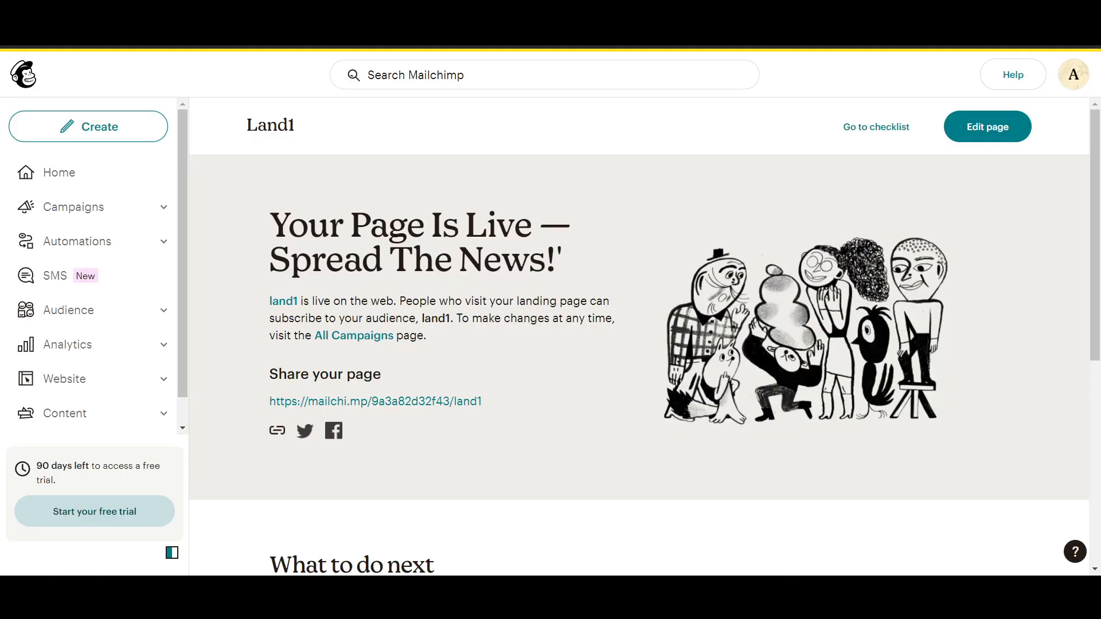
pyautogui.click(985, 136)
pyautogui.hotkey('ctrl', 'Tab')
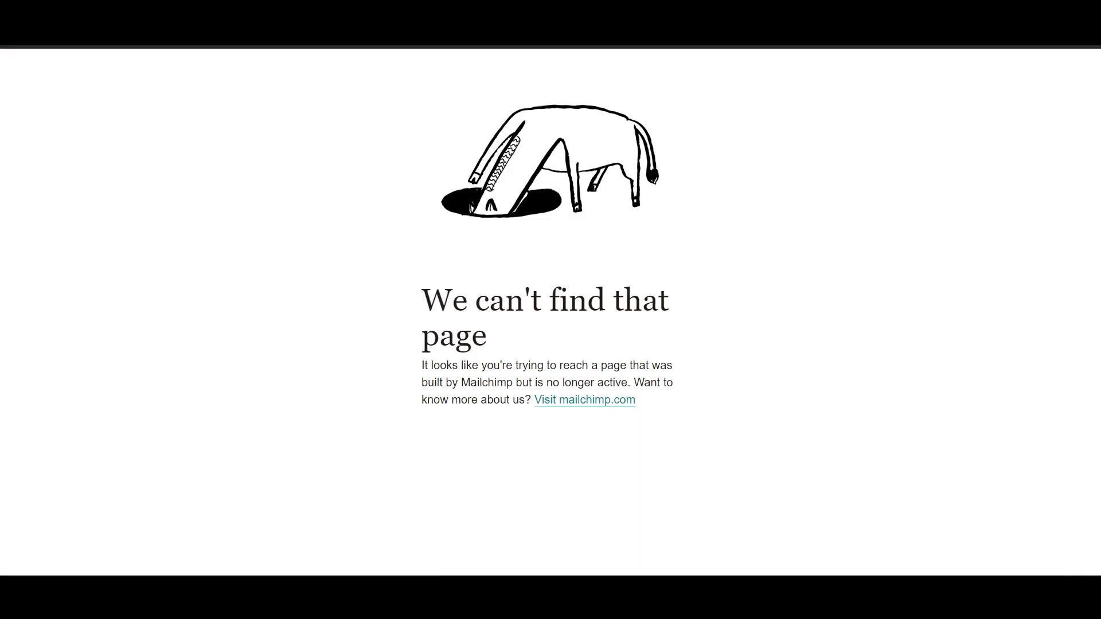
pyautogui.hotkey('ctrl', 'shift', 'Tab')
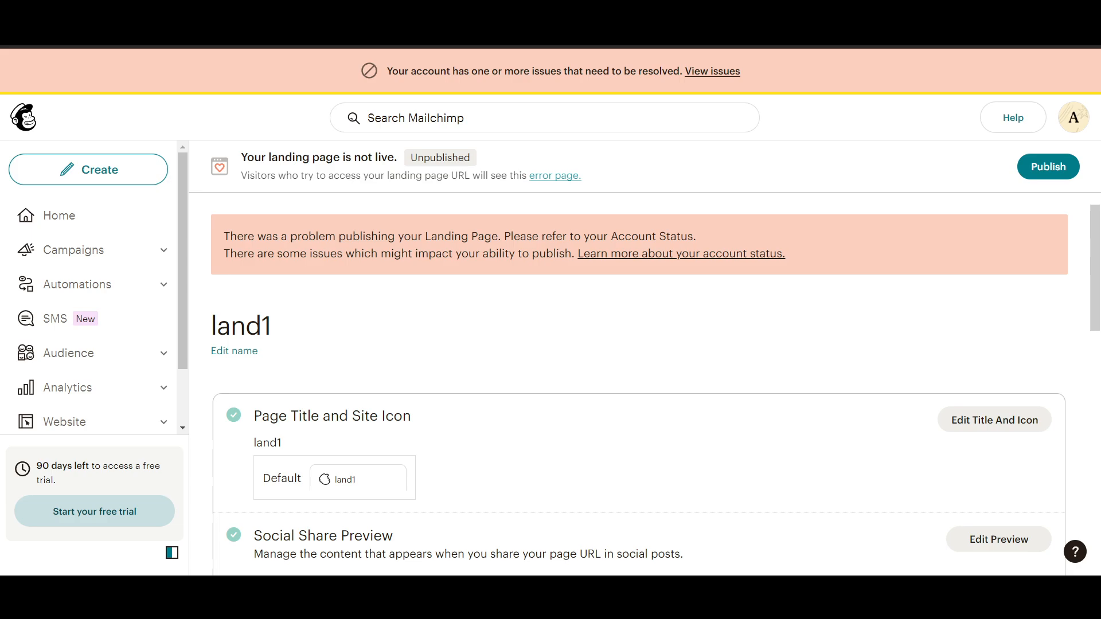
# Step: Open the account overview and scroll to the Account issues section
pyautogui.click(713, 71)
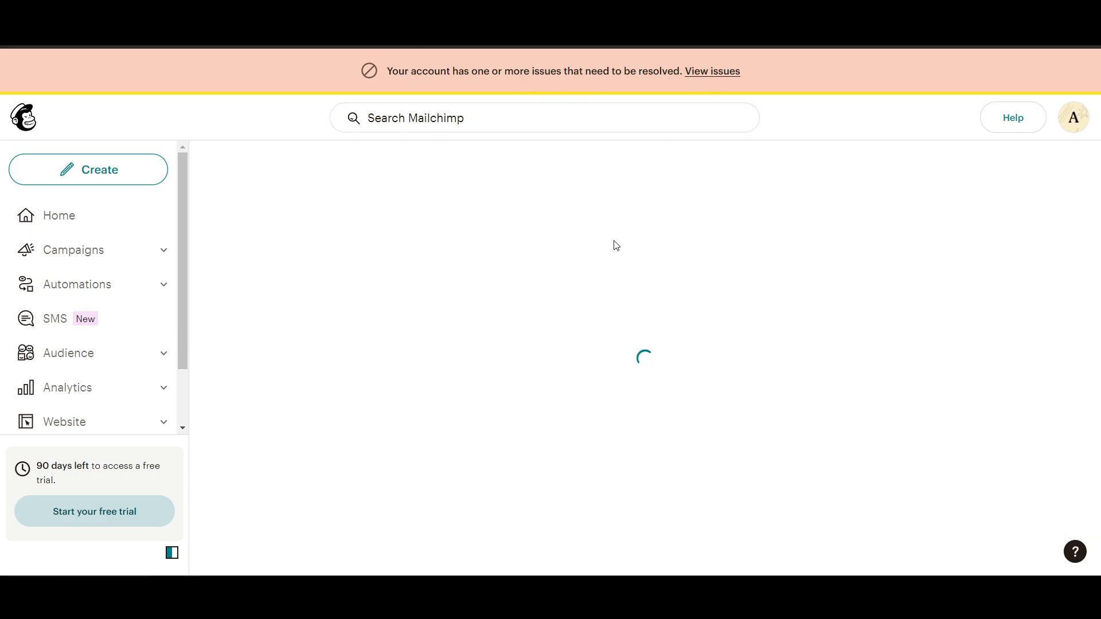
pyautogui.click(580, 313)
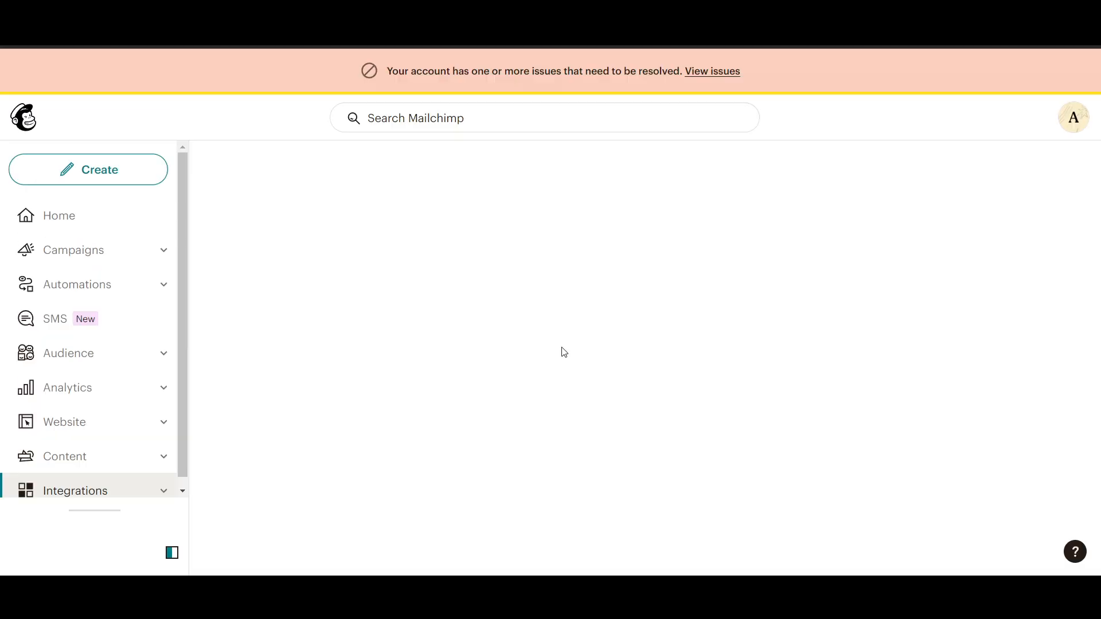
pyautogui.scroll(-1, 562, 348)
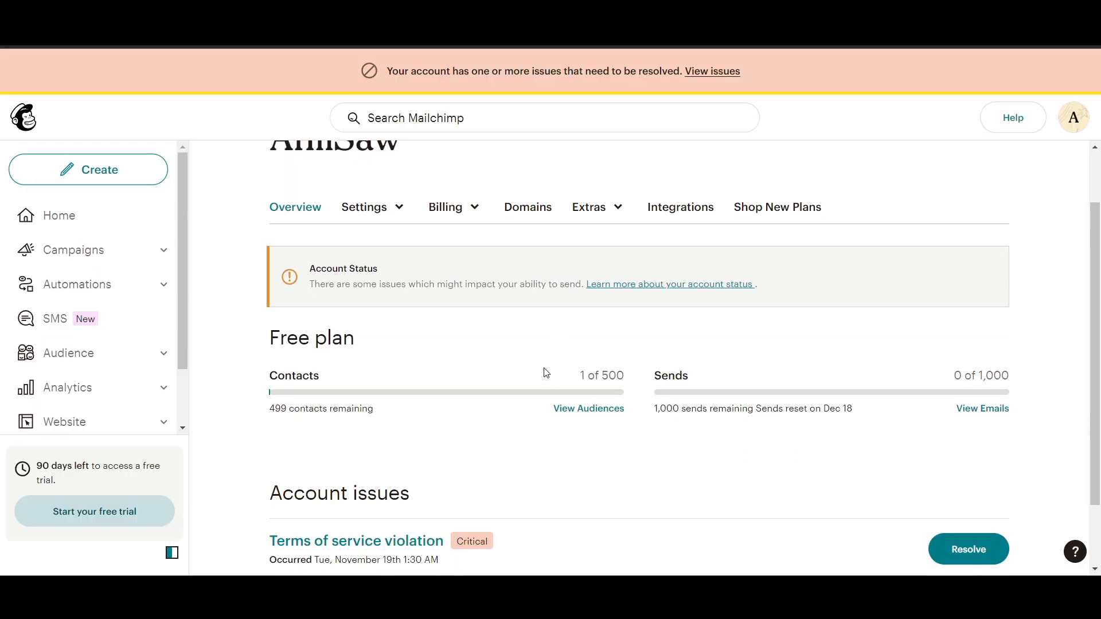
pyautogui.scroll(-1, 487, 423)
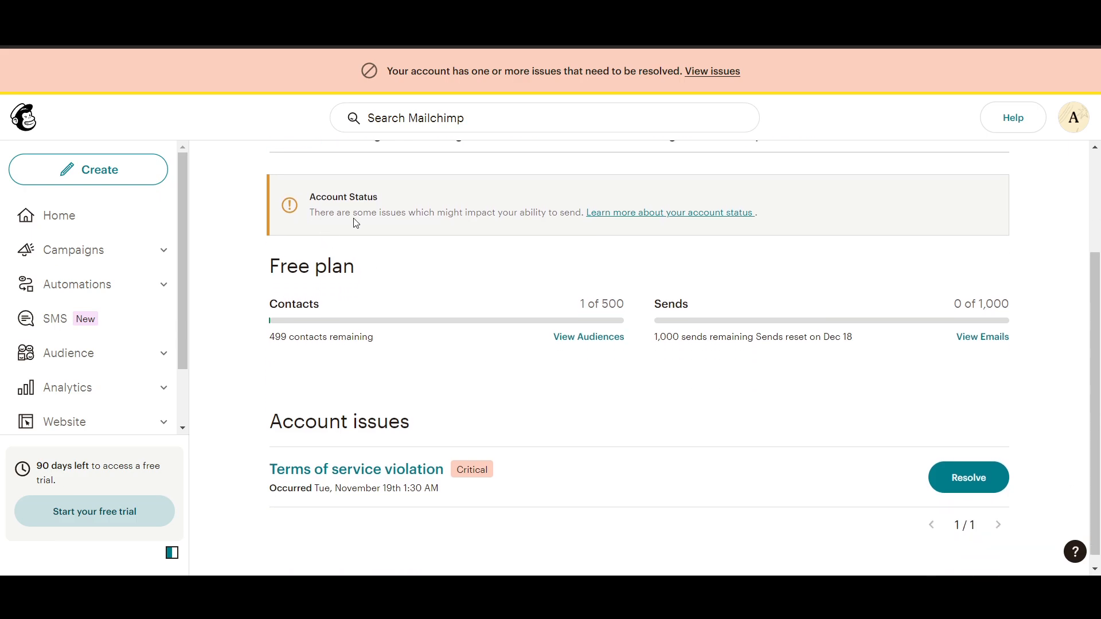
pyautogui.moveTo(363, 221); pyautogui.dragTo(545, 225)
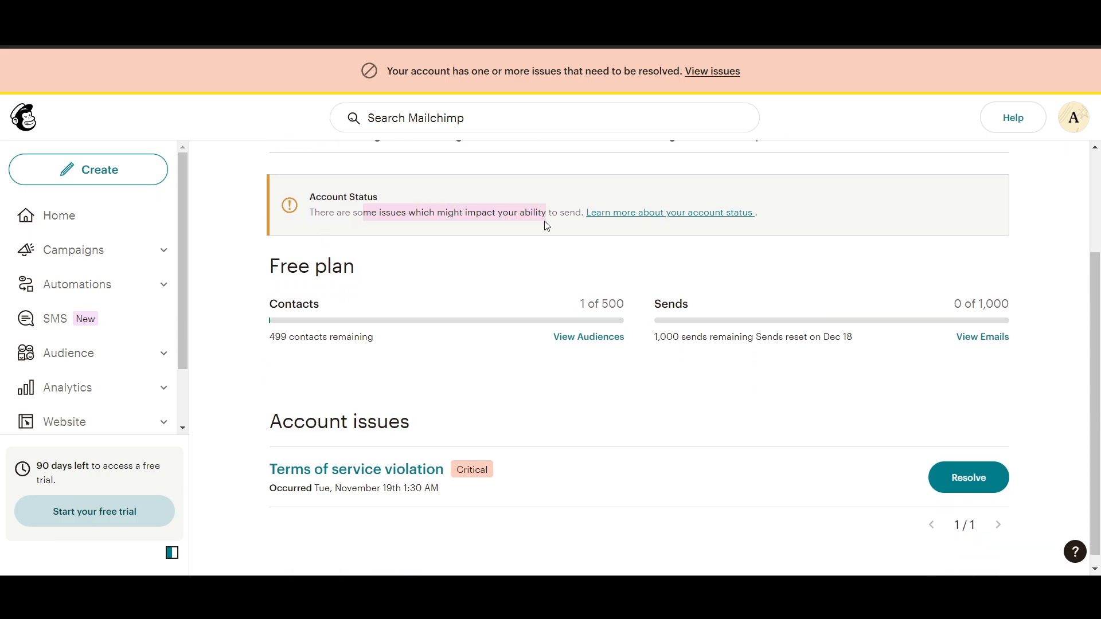
pyautogui.scroll(-1, 582, 268)
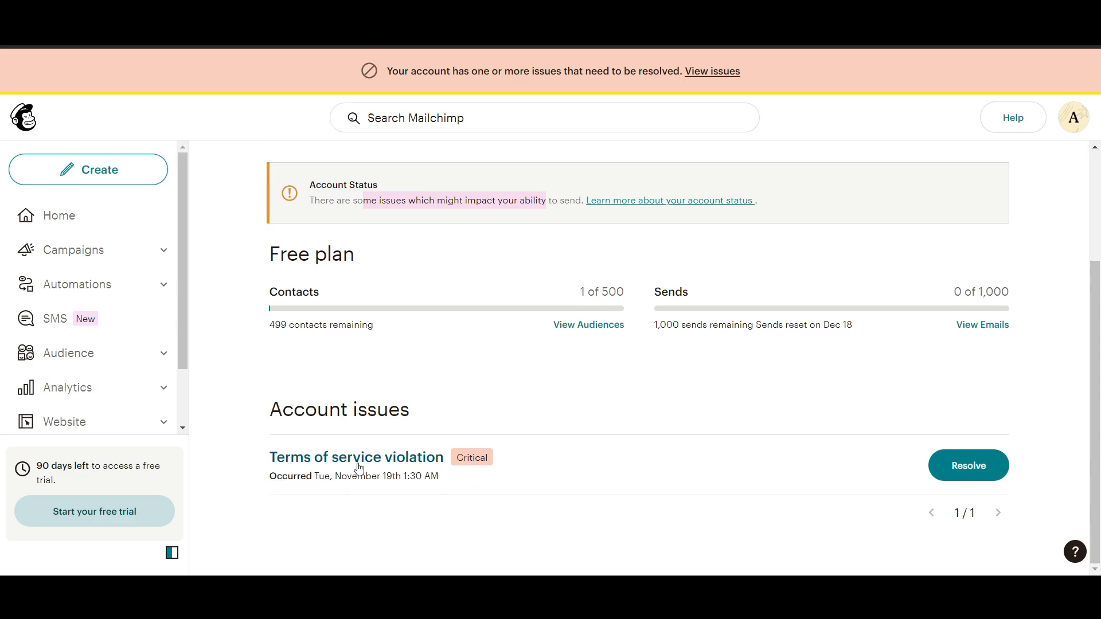
# Step: Read the terms of service violation details, then go back to Home
pyautogui.click(953, 471)
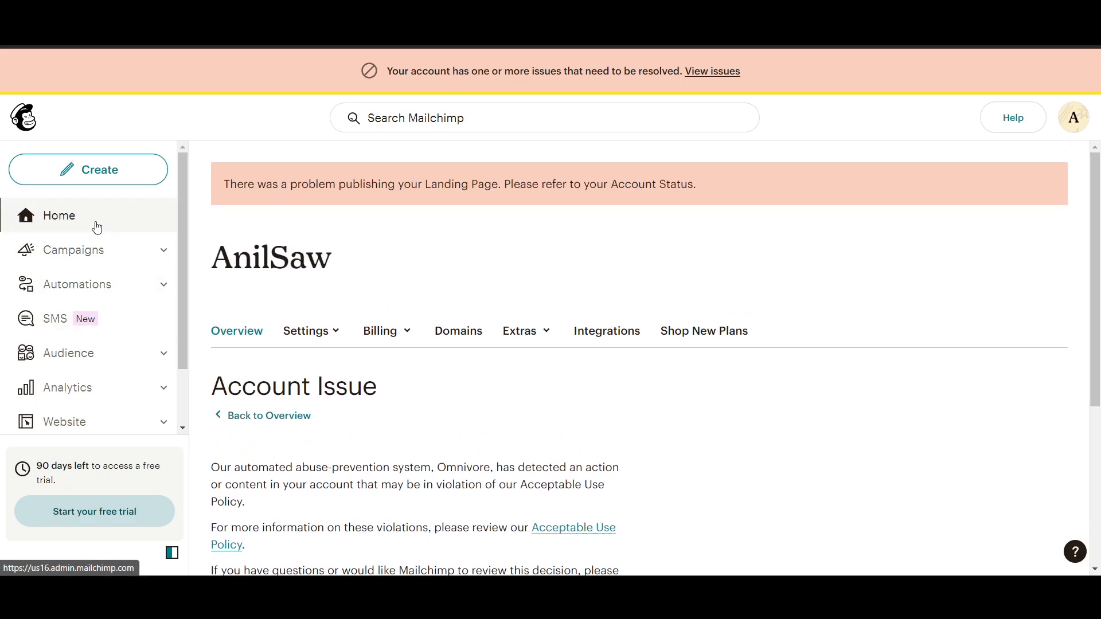
pyautogui.click(97, 225)
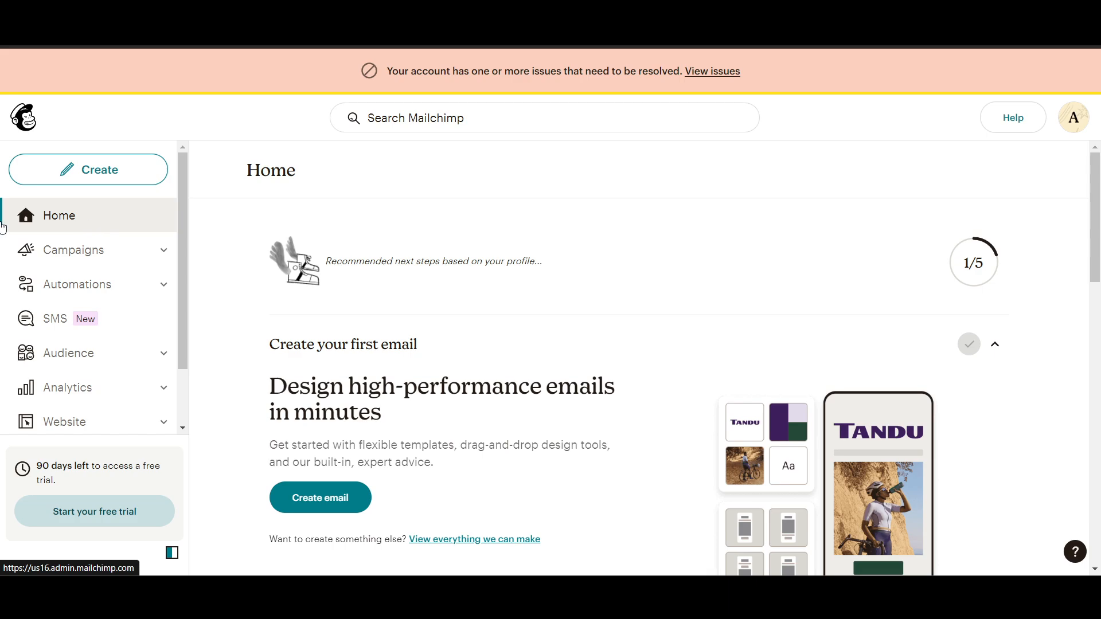
# Step: Open the Integrations Discover page of connectable apps
pyautogui.scroll(-2, 106, 361)
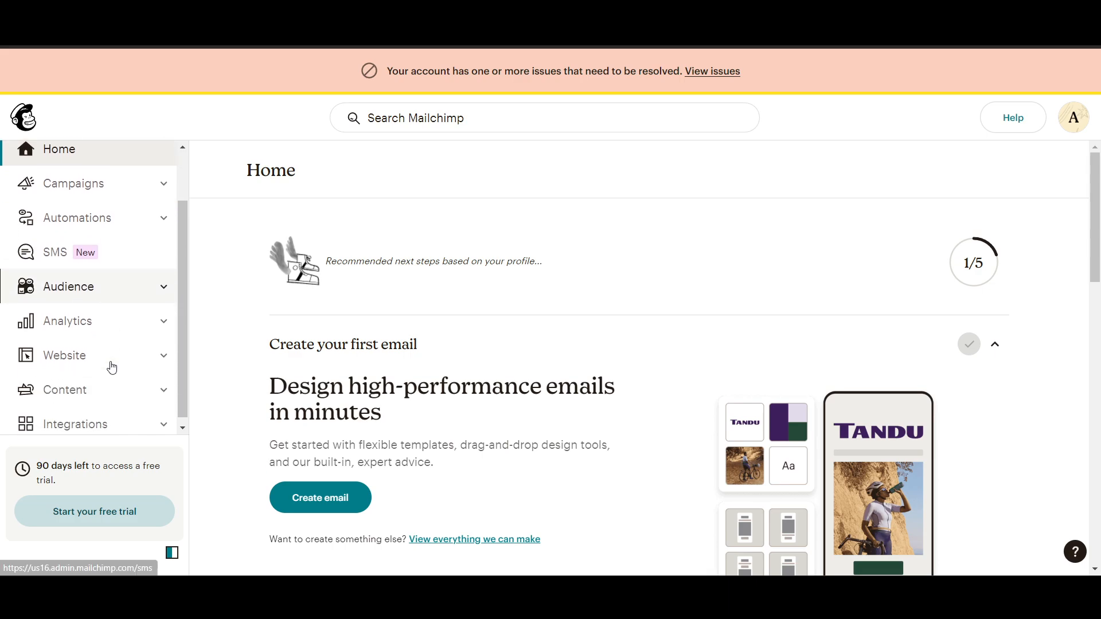
pyautogui.click(108, 428)
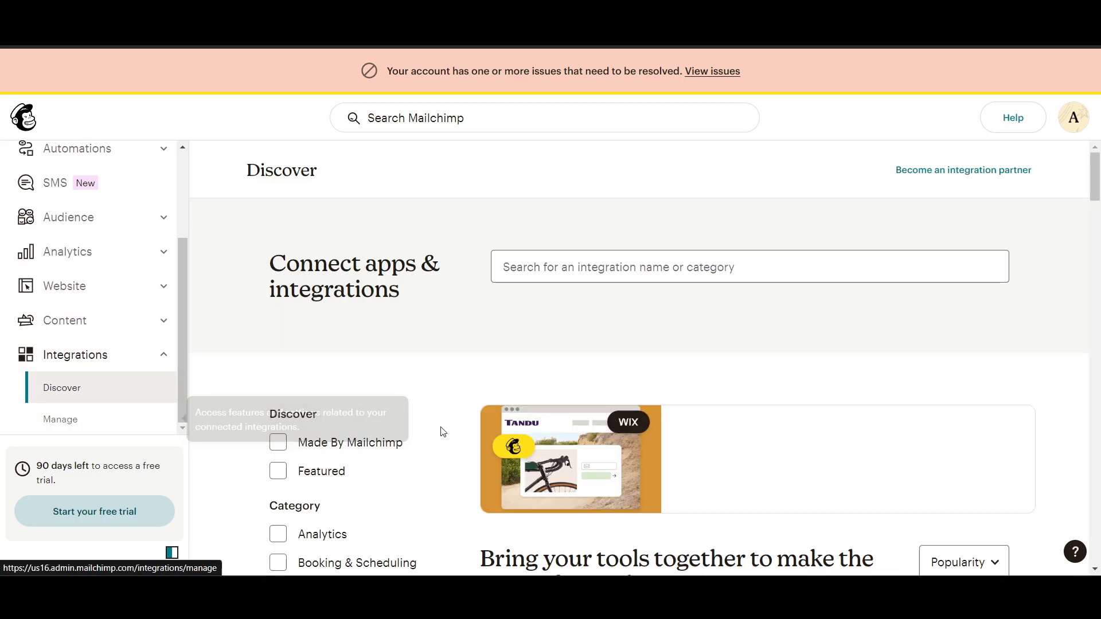
pyautogui.scroll(-3, 442, 430)
pyautogui.scroll(3, 155, 403)
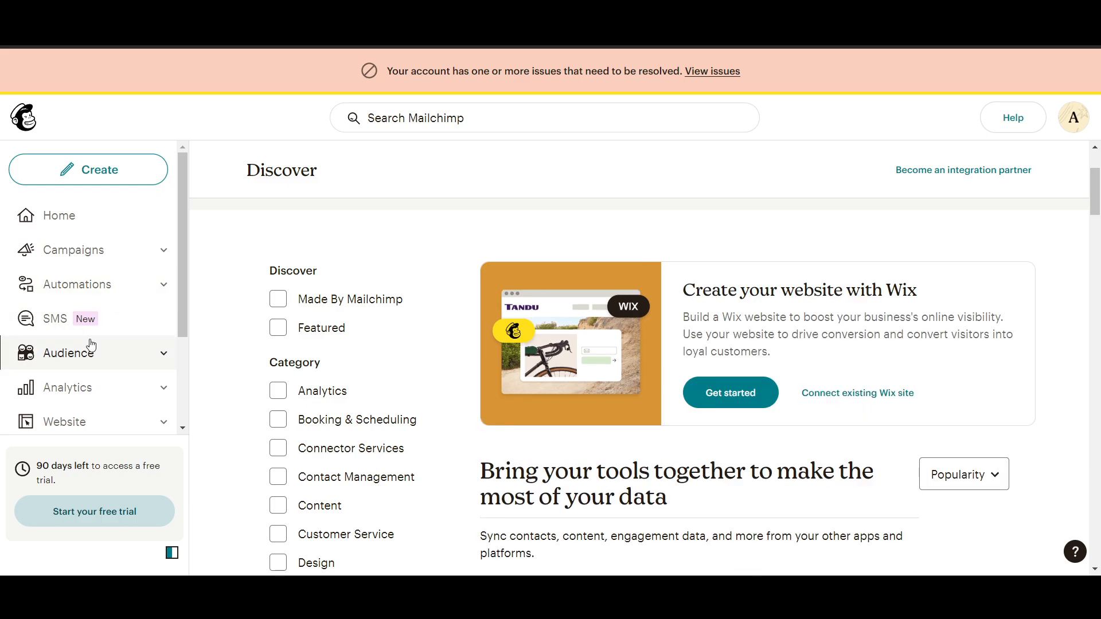
pyautogui.scroll(-3, 92, 344)
# Step: Start the free trial offer, then close its loading window
pyautogui.click(87, 510)
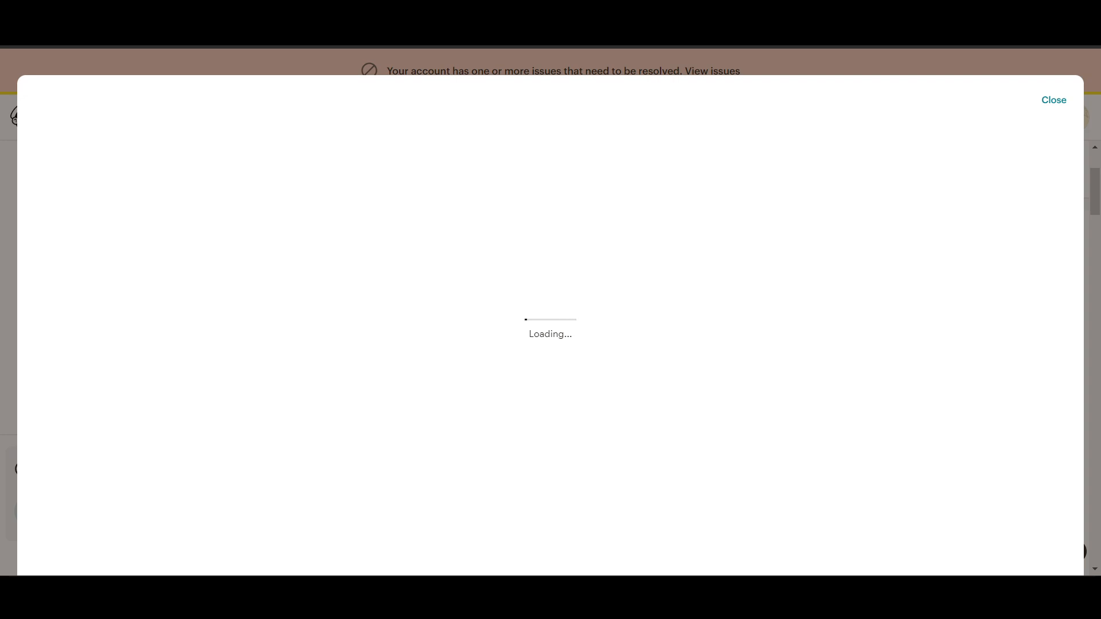
pyautogui.click(1052, 100)
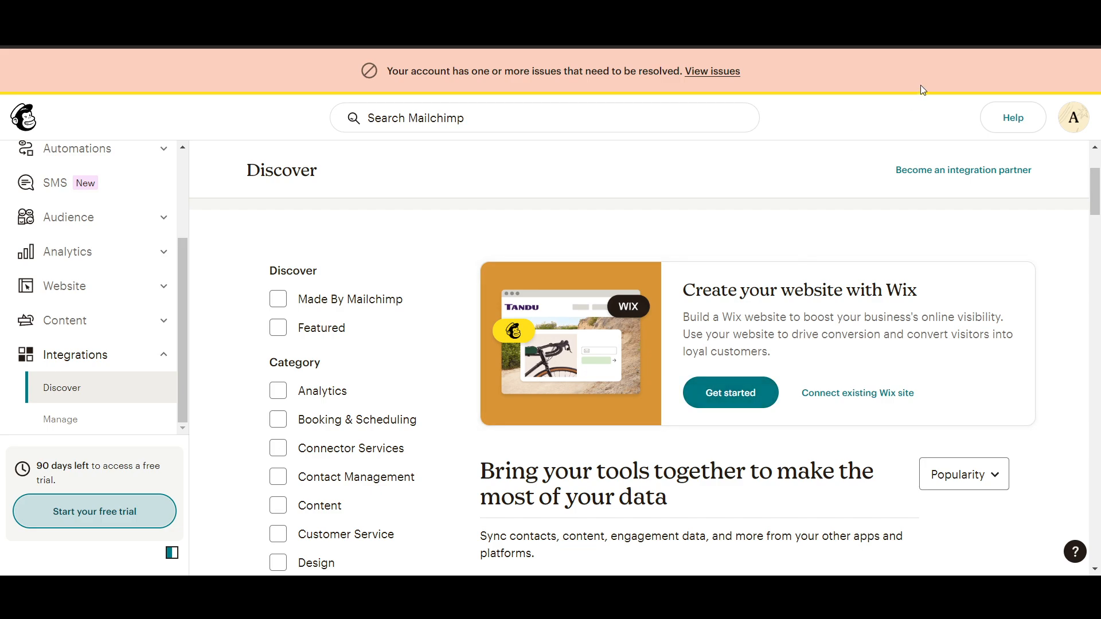
pyautogui.scroll(3, 172, 253)
pyautogui.scroll(-1, 88, 363)
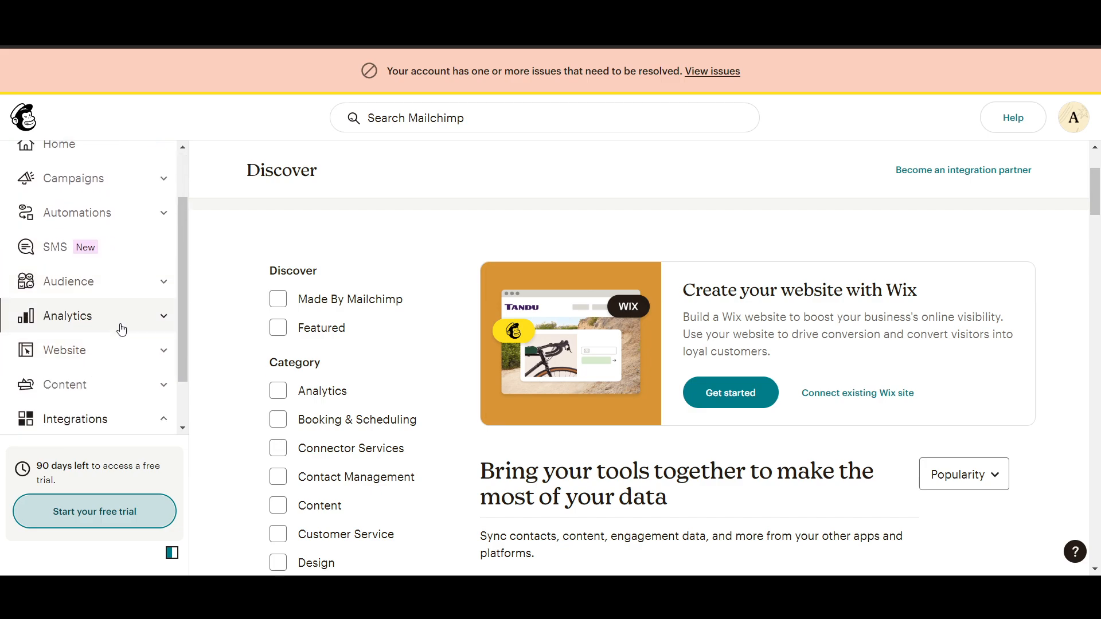
# Step: Try the Marketing dashboard with sample data and scroll through sends, open rate, click rate and Delivery
pyautogui.click(124, 326)
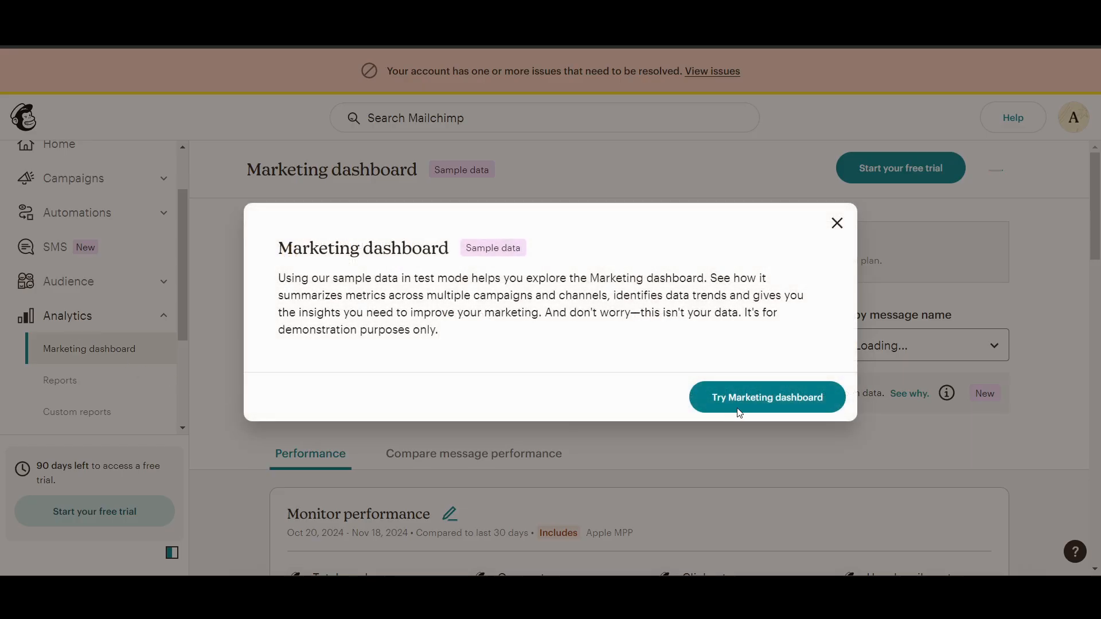
pyautogui.click(781, 407)
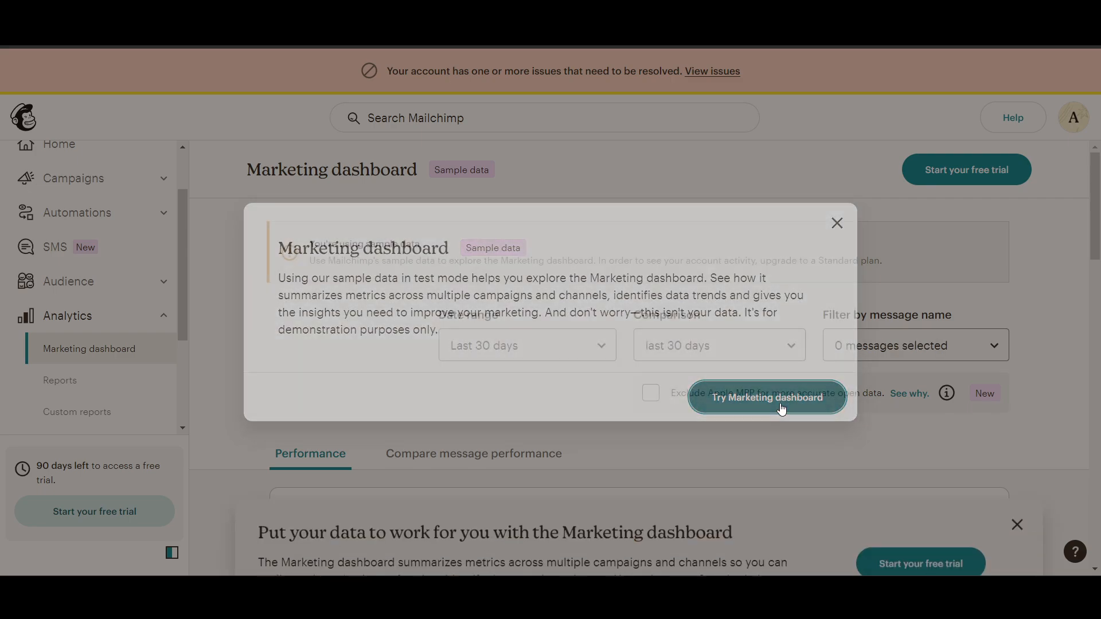
pyautogui.scroll(-5, 626, 445)
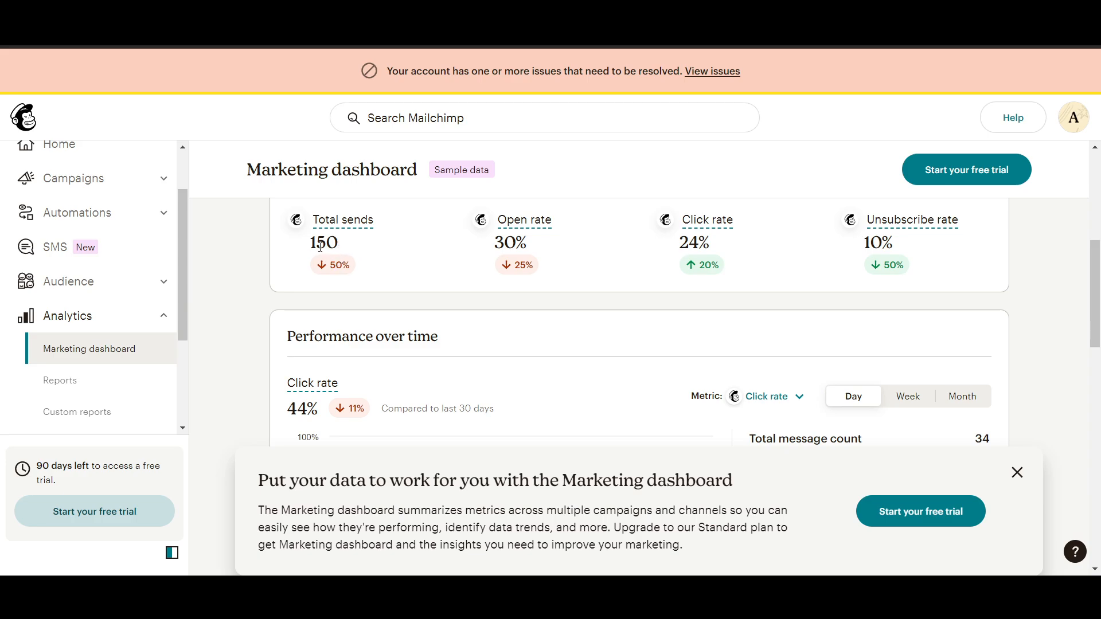
pyautogui.scroll(1, 318, 287)
pyautogui.scroll(-4, 631, 326)
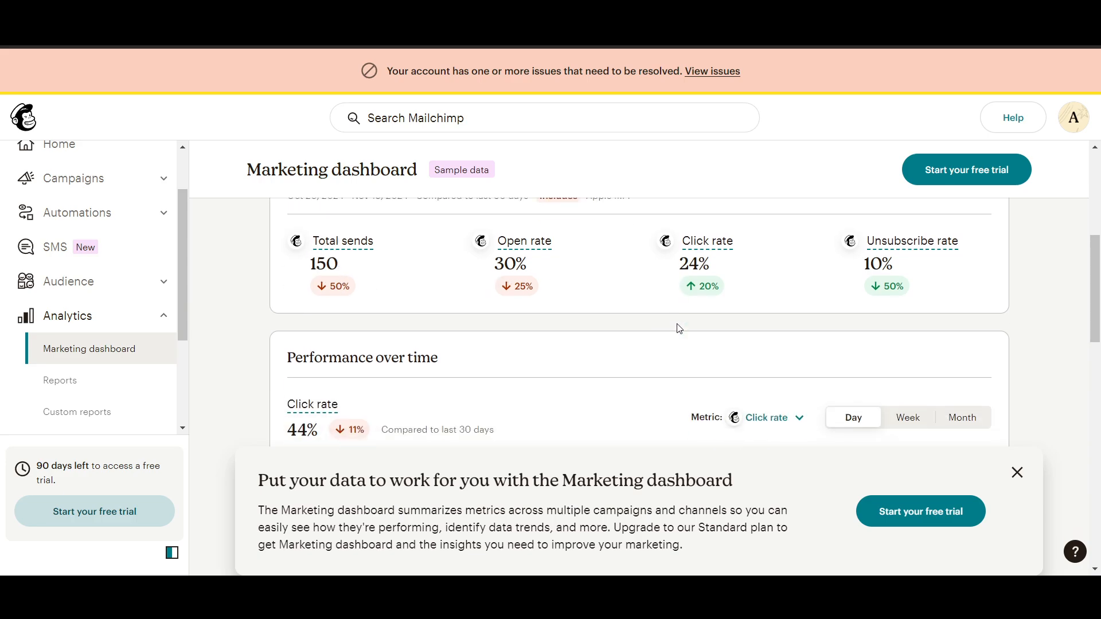
pyautogui.scroll(1, 562, 310)
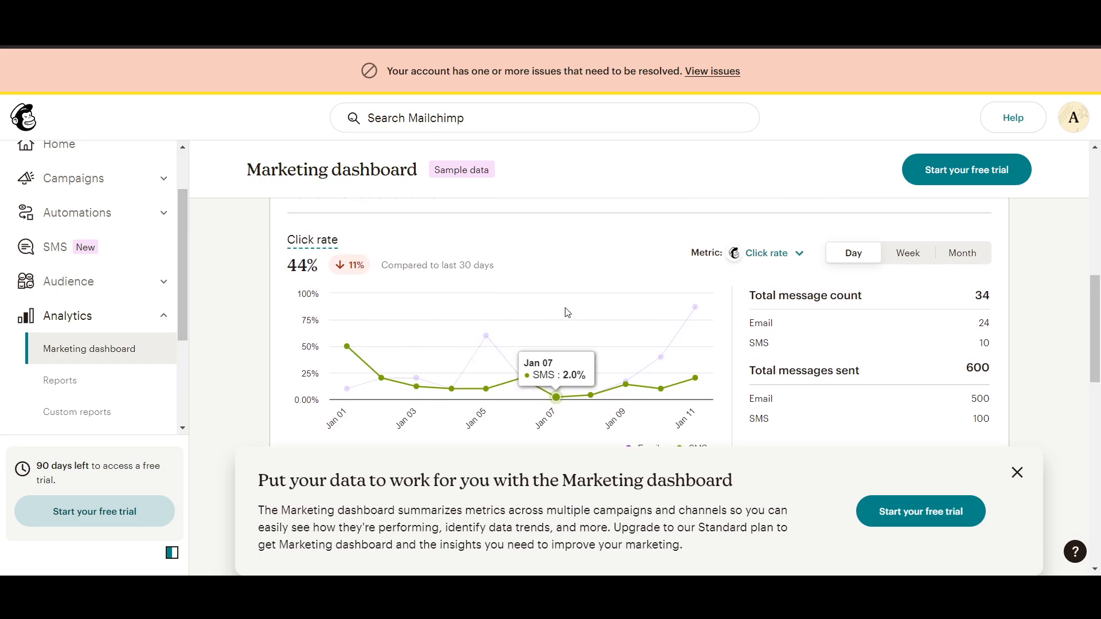
pyautogui.scroll(-8, 659, 310)
pyautogui.scroll(-4, 504, 347)
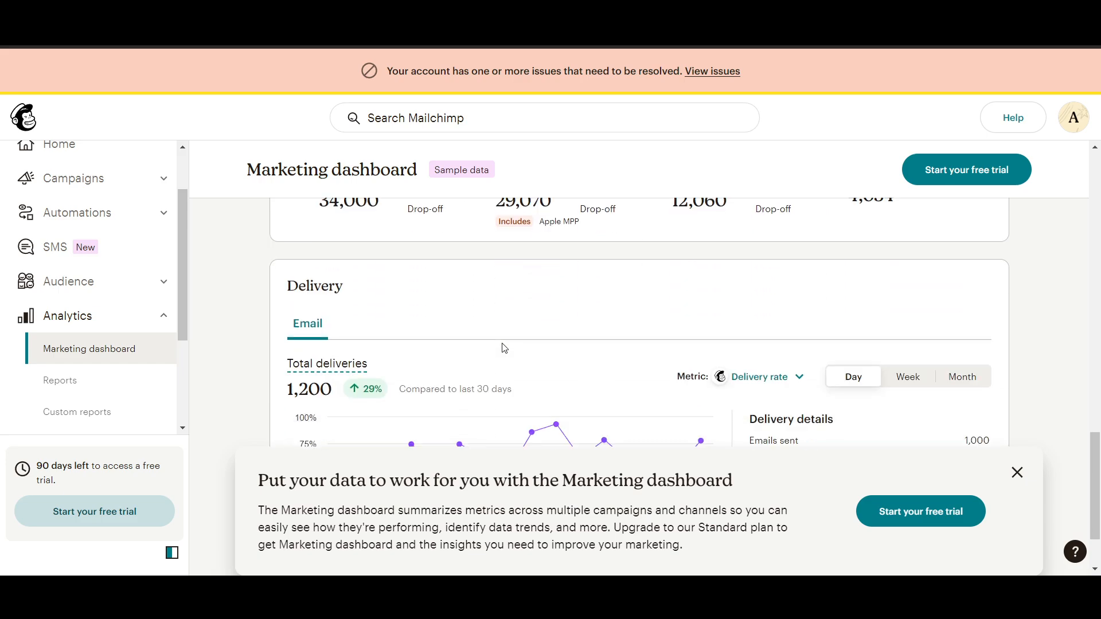
pyautogui.scroll(2, 50, 327)
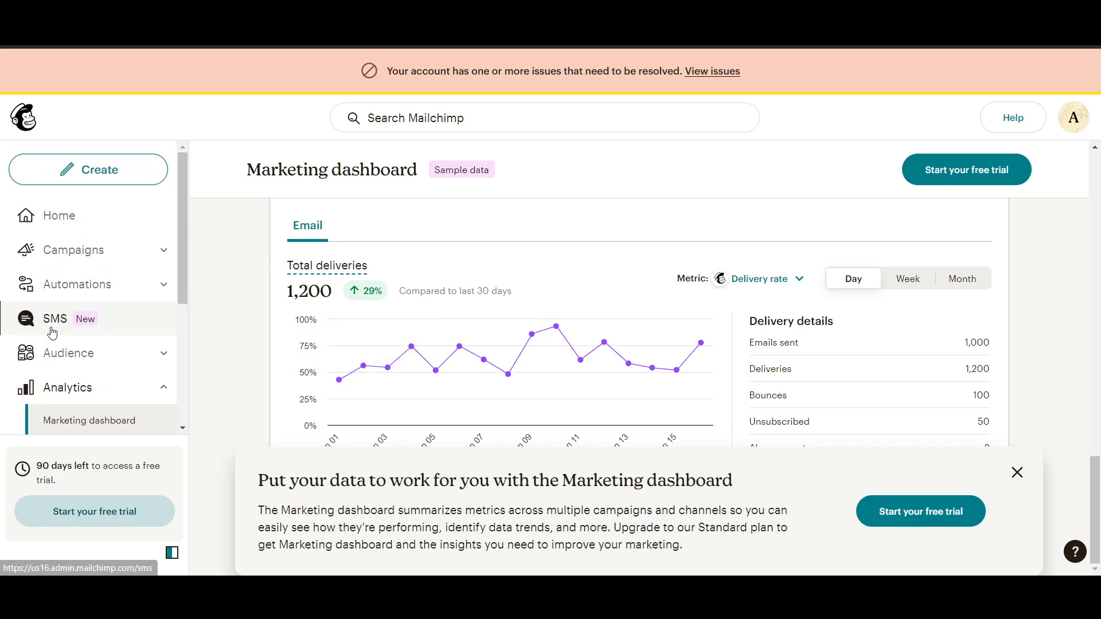
# Step: Go to Home and scroll down to the Audience panel (1 contact) and campaign performance cards
pyautogui.click(77, 224)
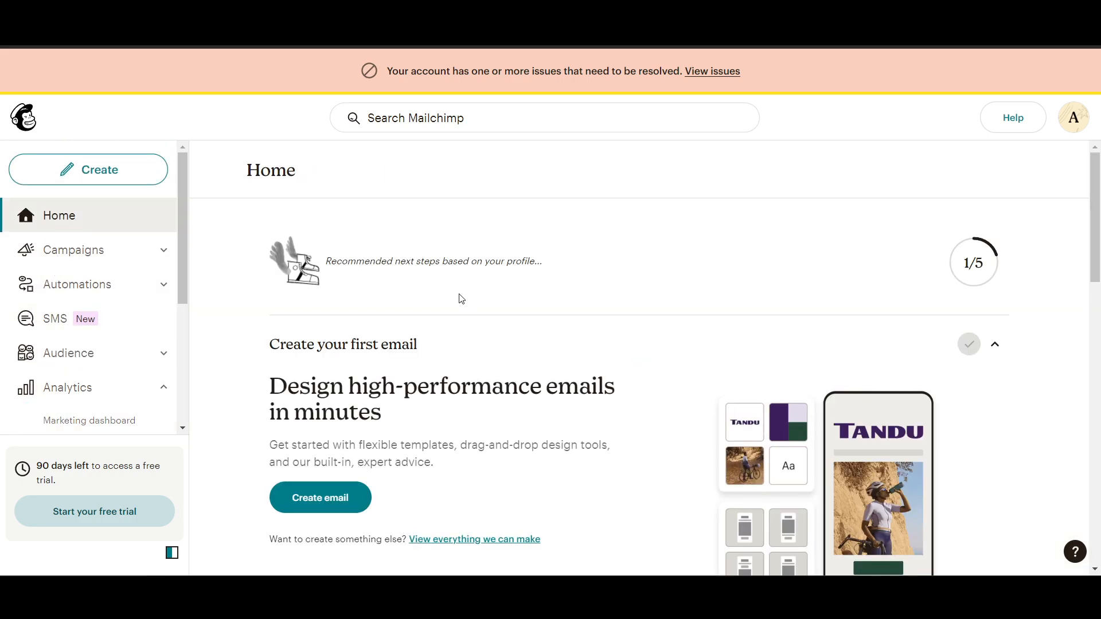
pyautogui.scroll(-3, 501, 361)
pyautogui.scroll(-5, 458, 358)
pyautogui.scroll(3, 378, 338)
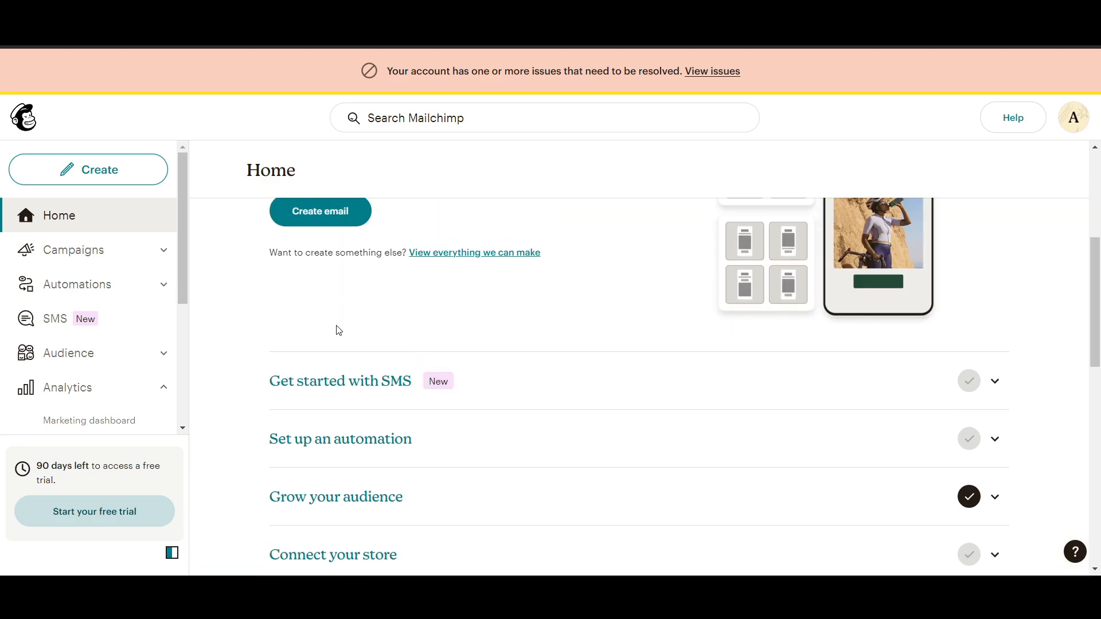
pyautogui.scroll(-2, 679, 338)
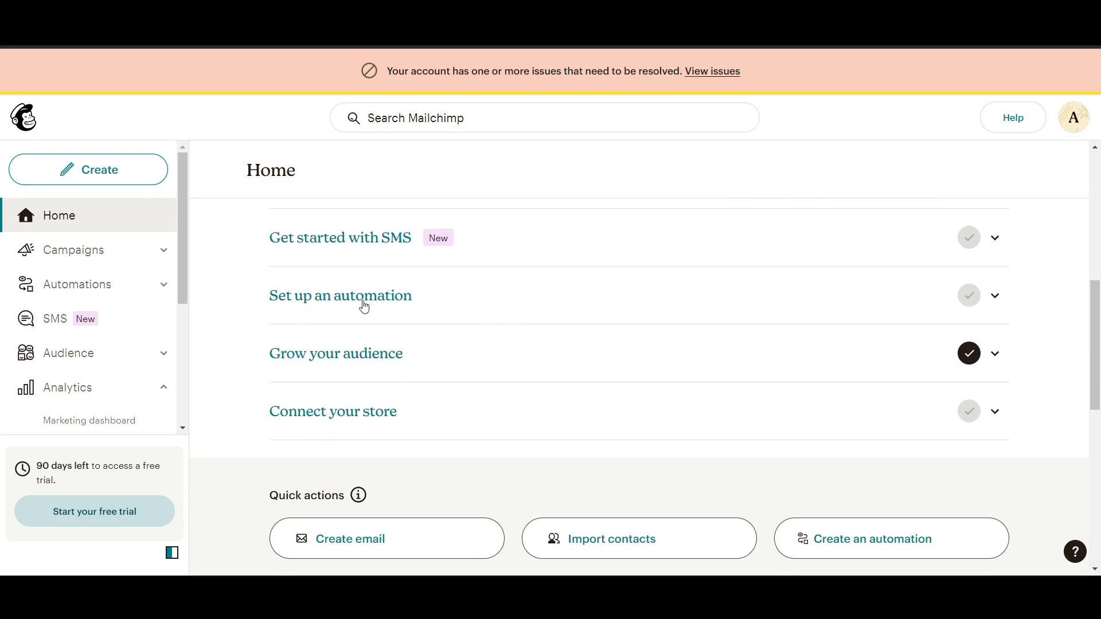
pyautogui.scroll(-1, 417, 353)
pyautogui.scroll(-2, 389, 321)
pyautogui.scroll(1, 360, 302)
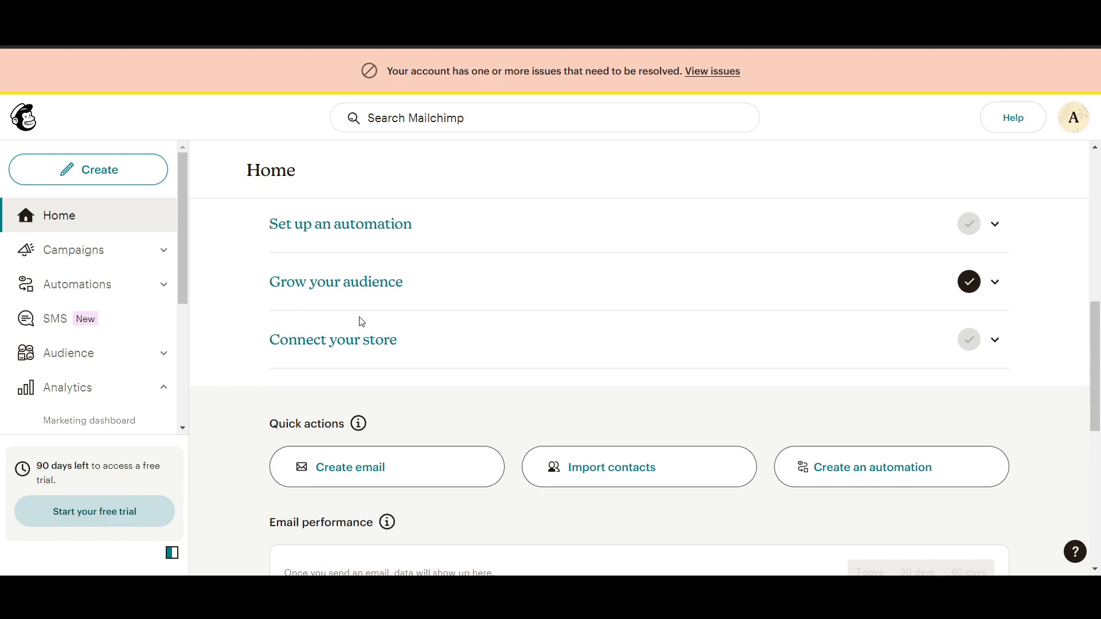
pyautogui.scroll(-2, 373, 346)
pyautogui.scroll(-5, 376, 346)
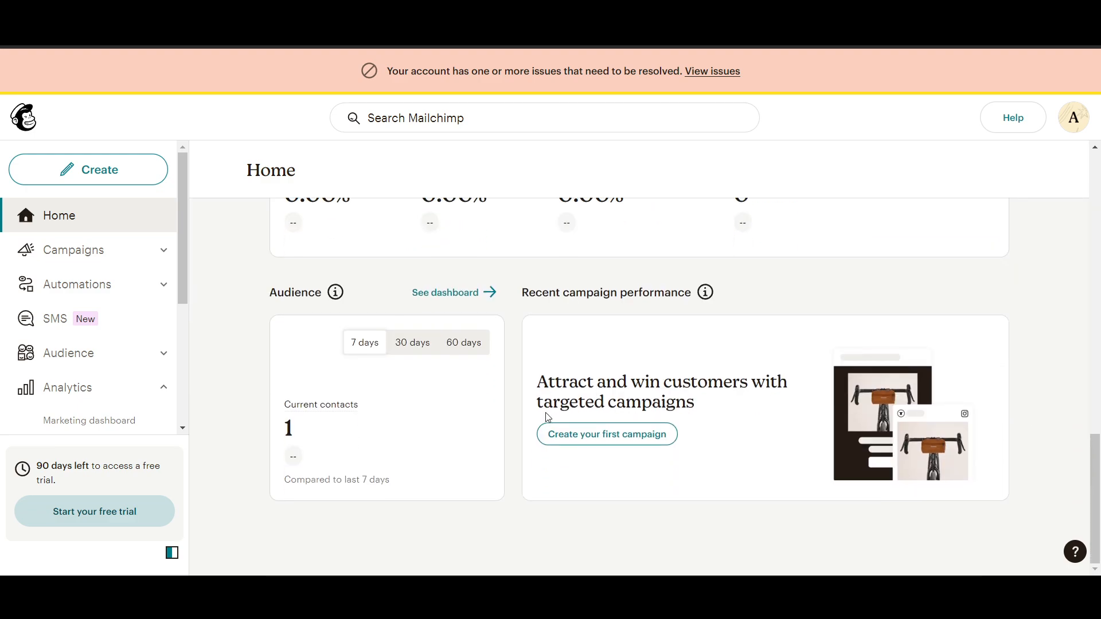